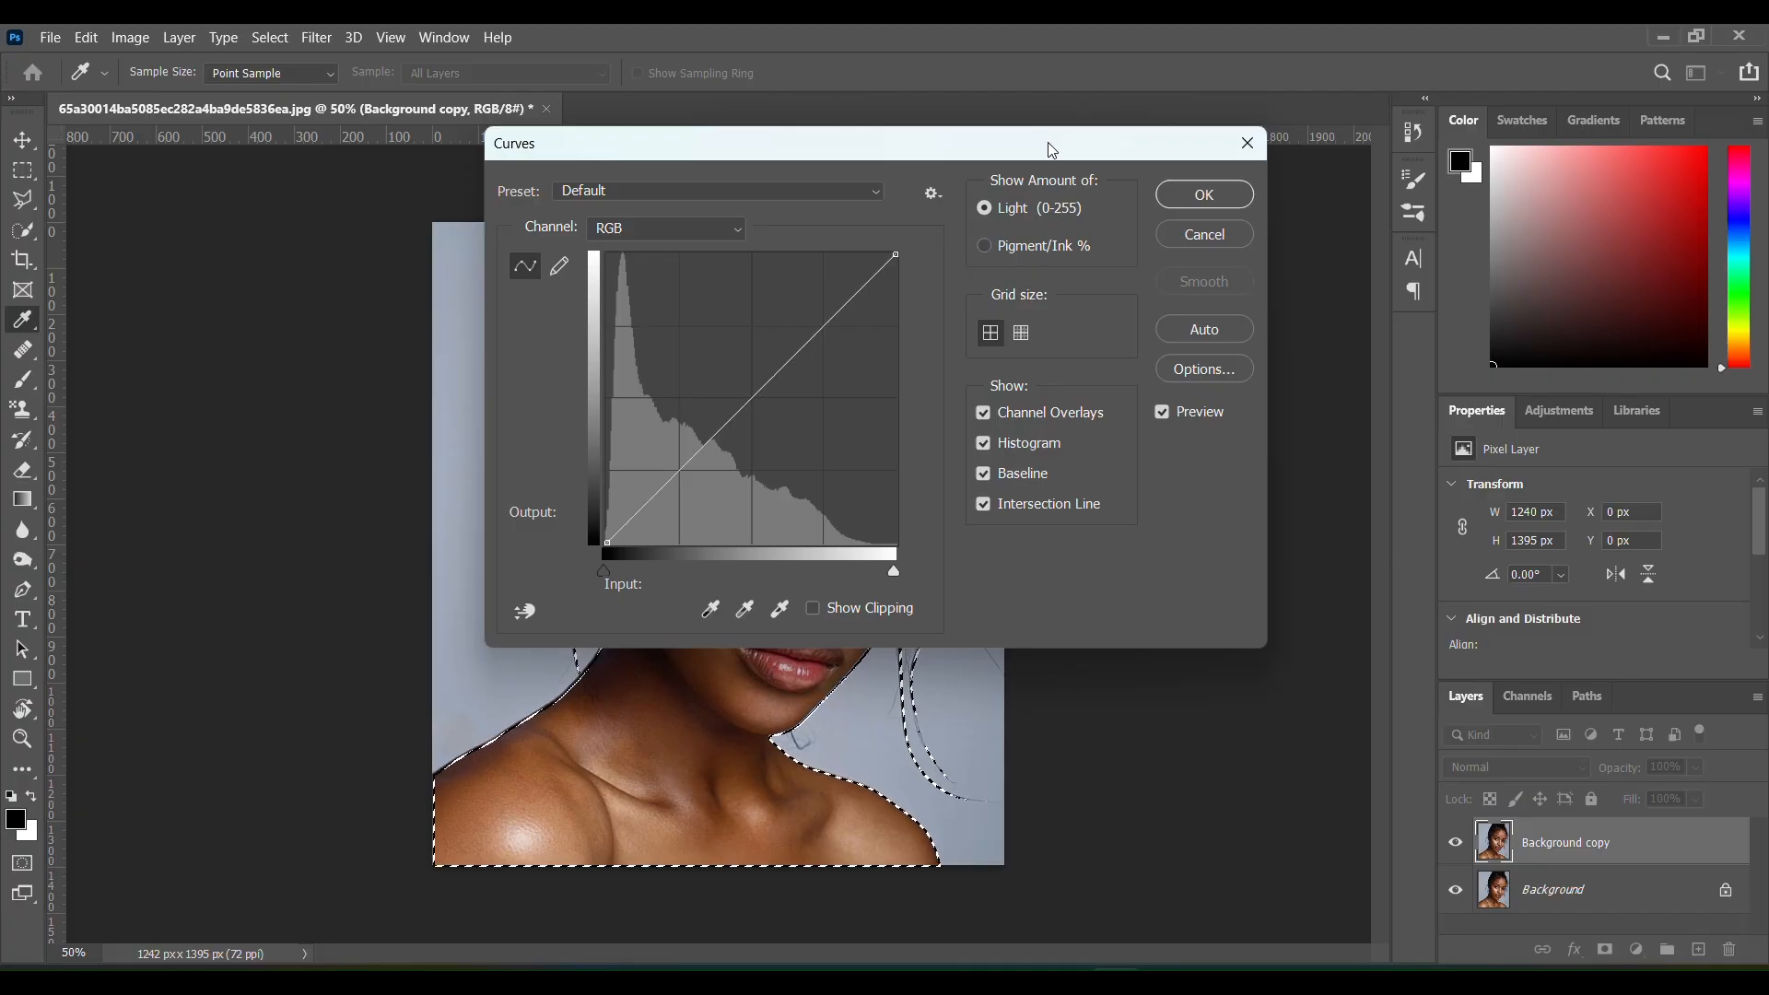
Brighten the selected subject on the Background copy layer with Curves, raising the RGB midtones from input 99 to output 134
drag(1052, 150, 1599, 222)
drag(1283, 483, 1265, 462)
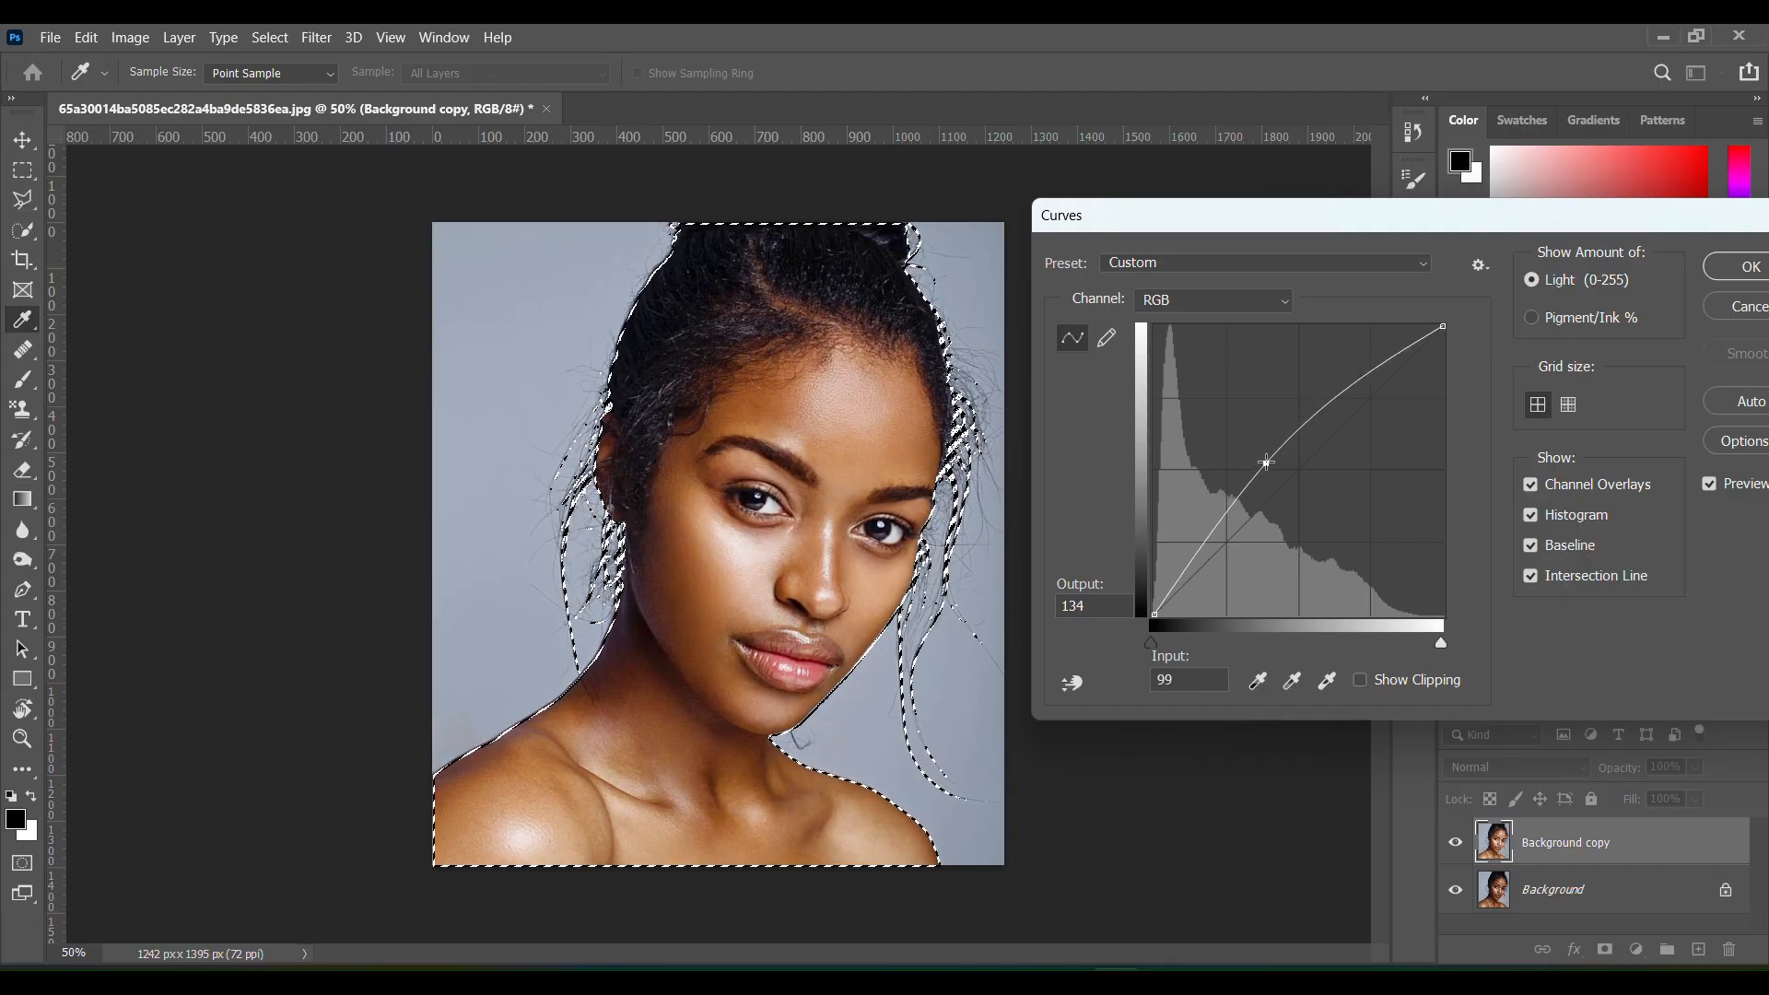
click(1737, 266)
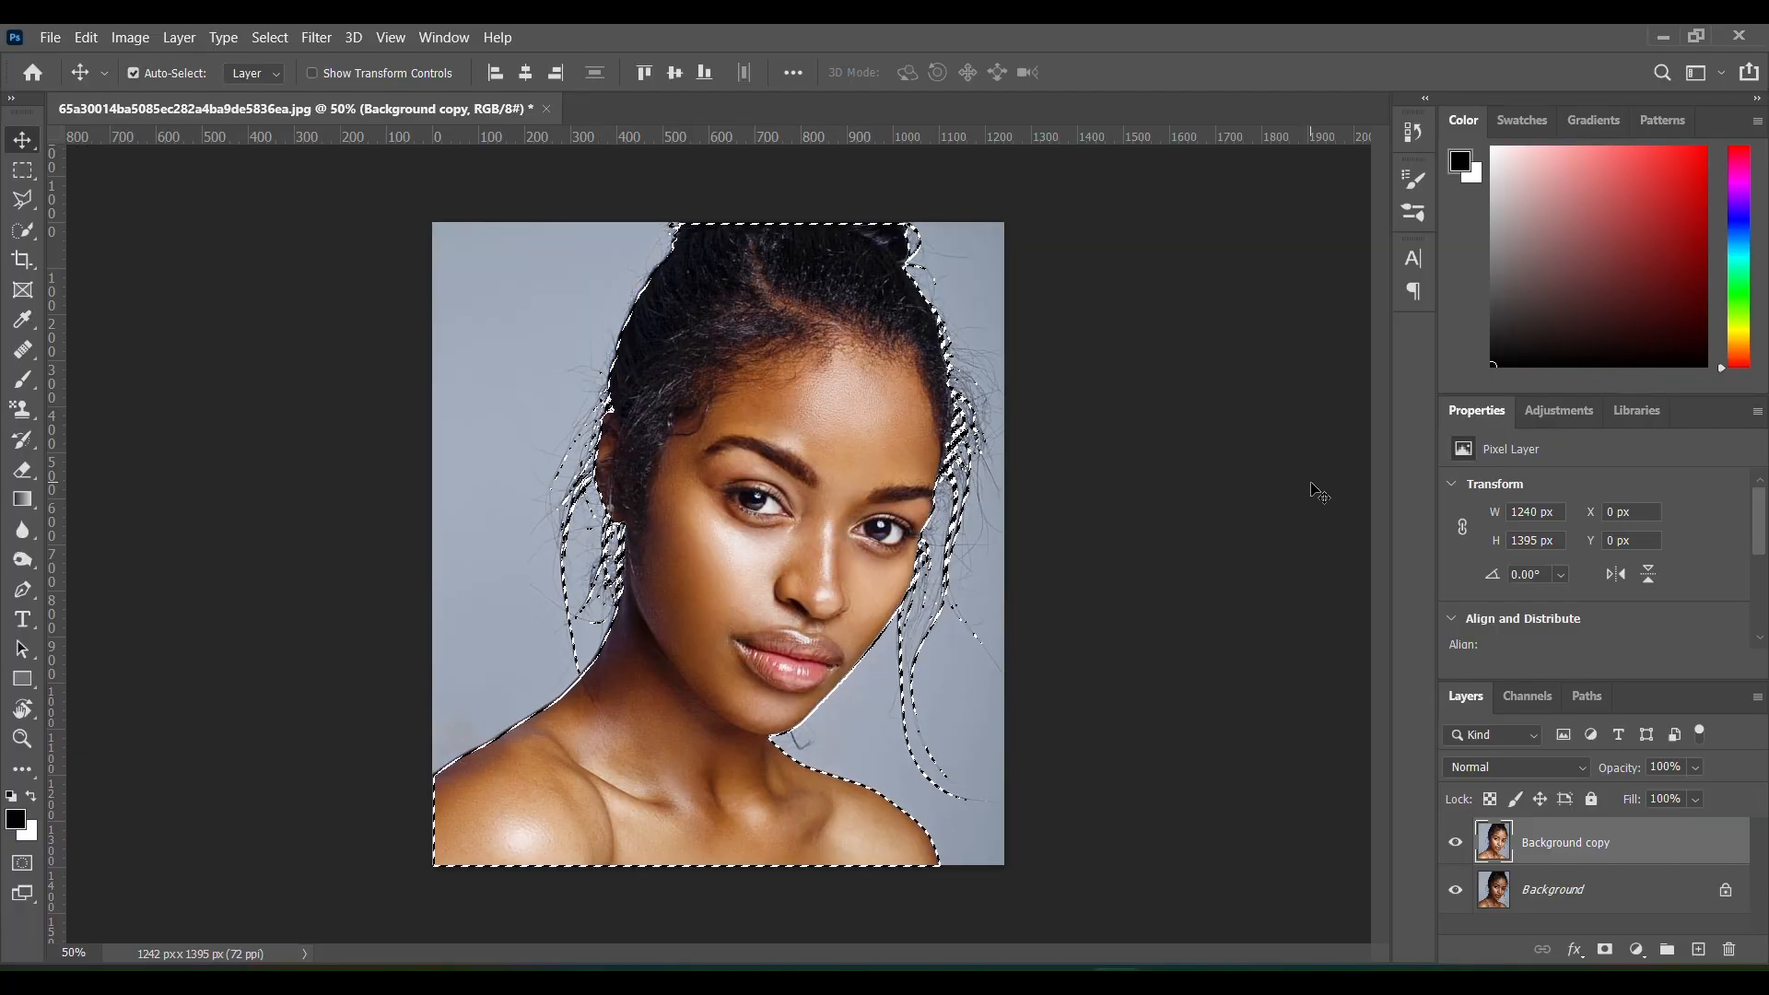
Add a Solid Color fill layer in tan c5a96e over the selected subject and set its blend mode to Soft Light
click(1637, 948)
click(1631, 546)
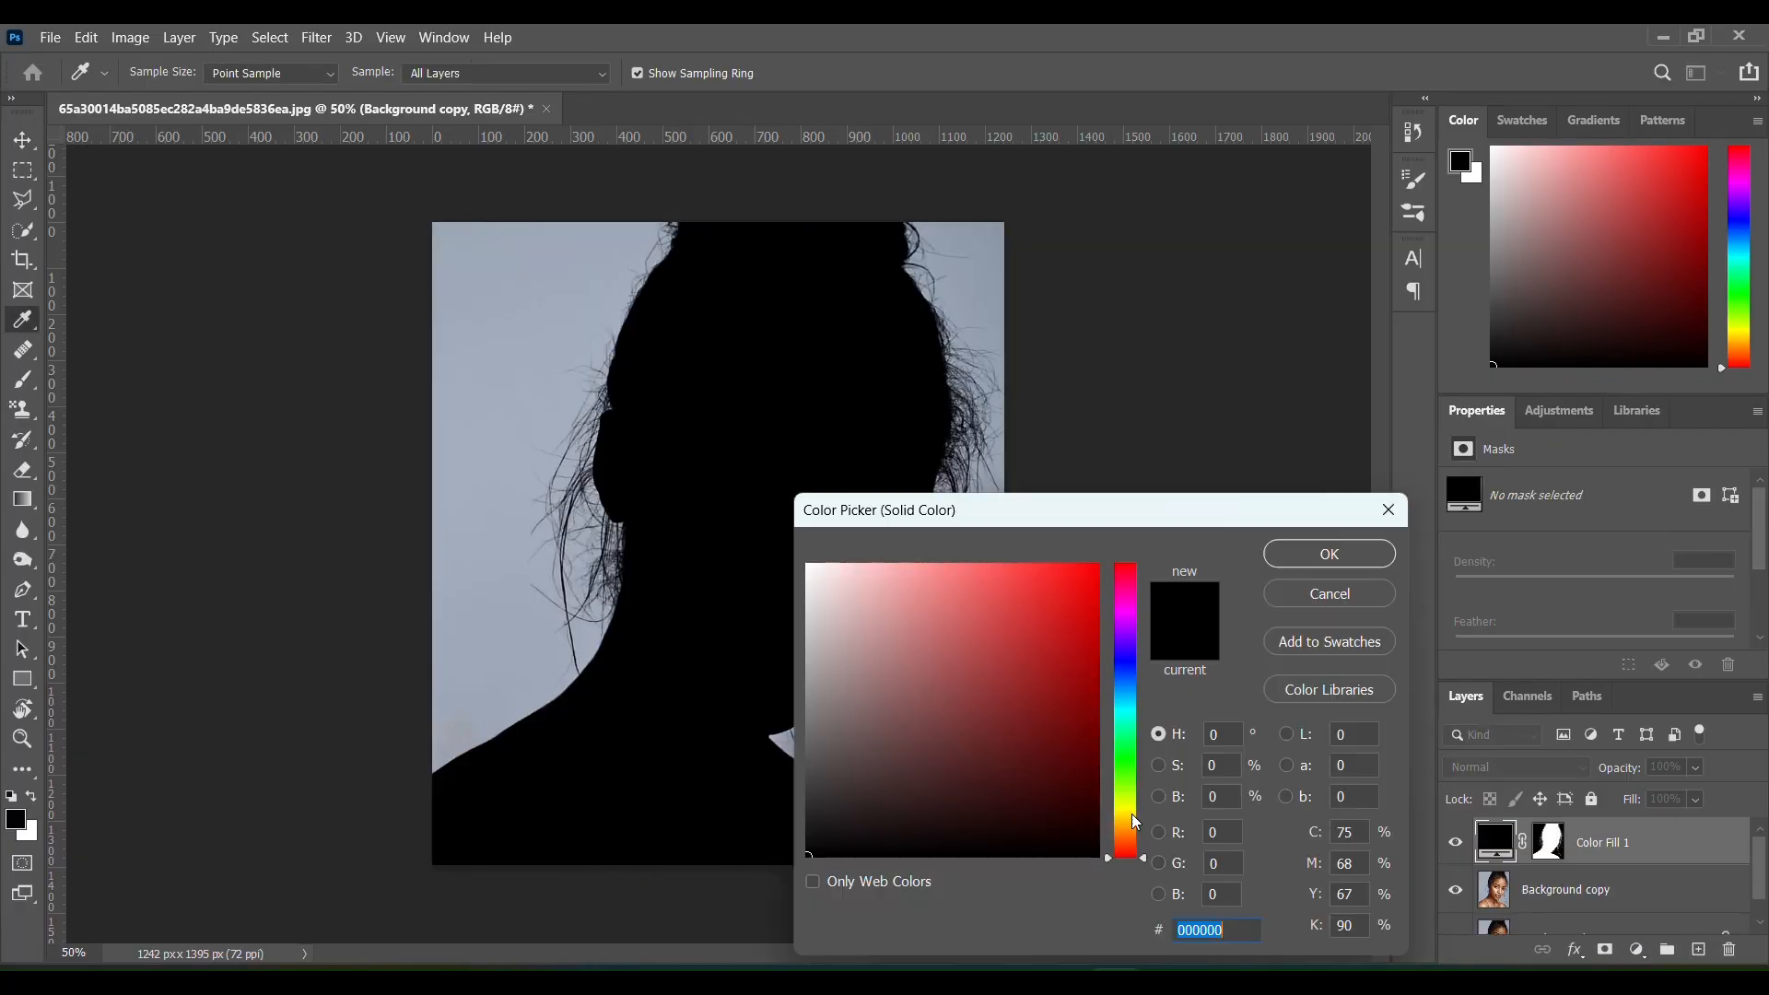
drag(1131, 814, 1130, 829)
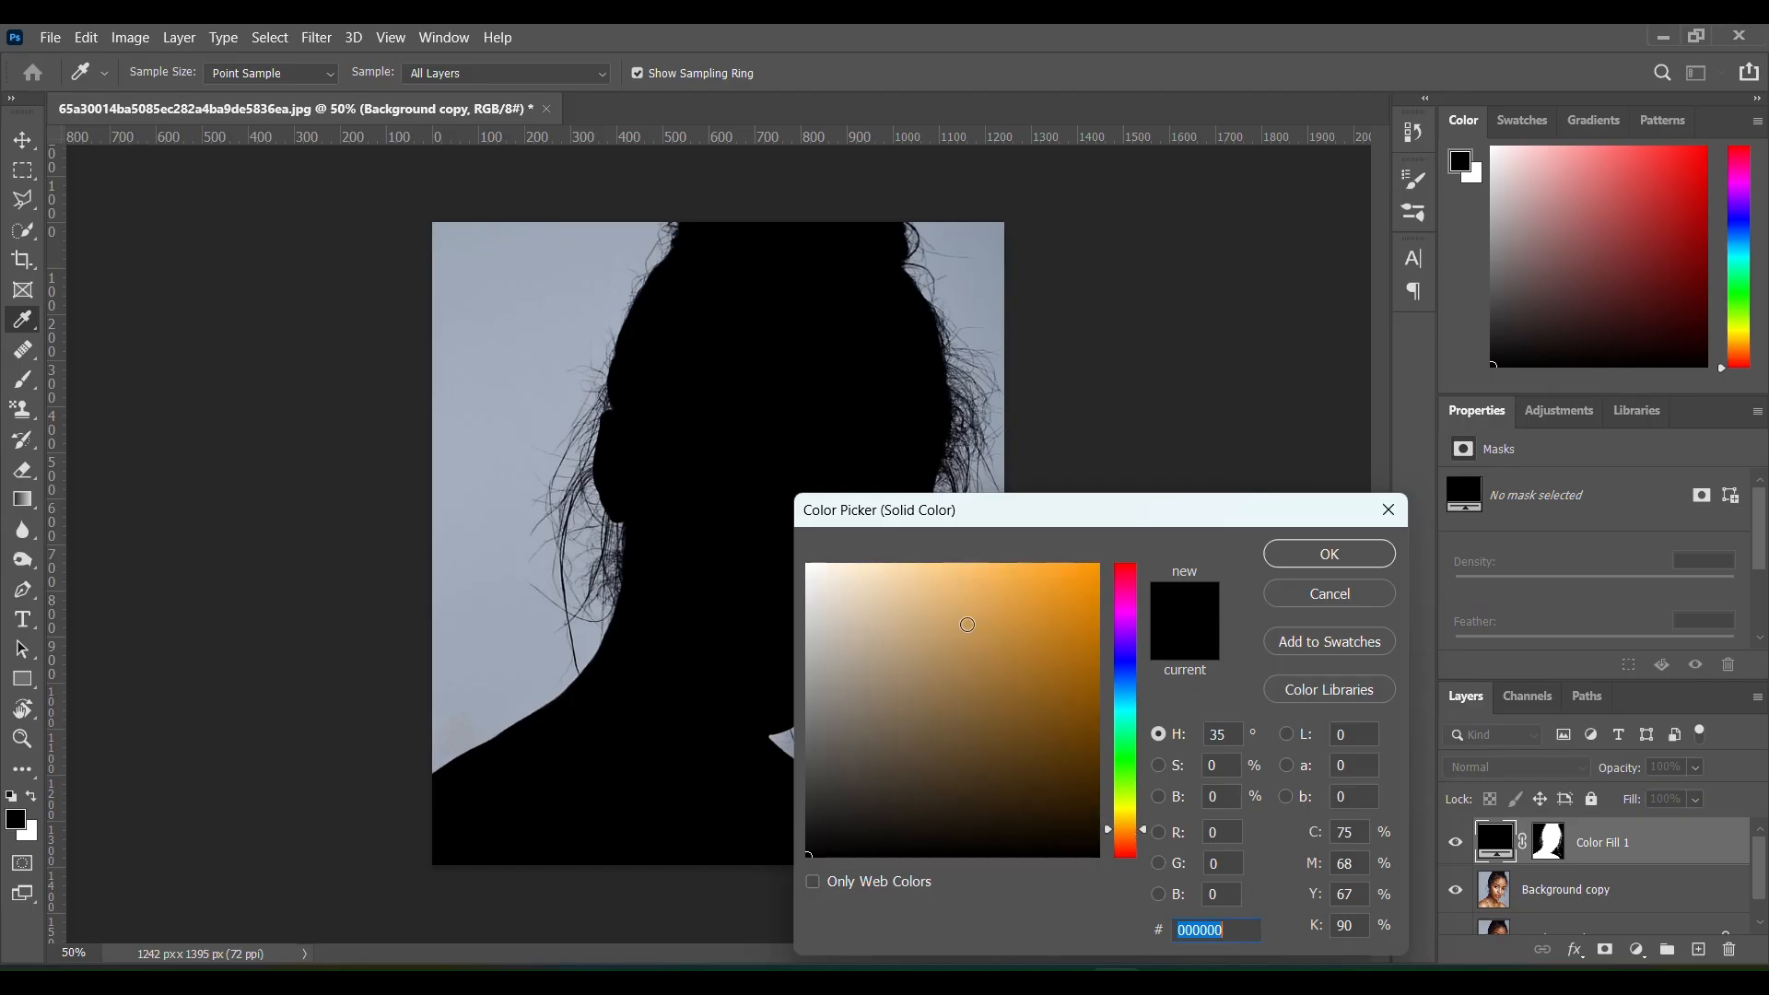
drag(923, 570, 993, 594)
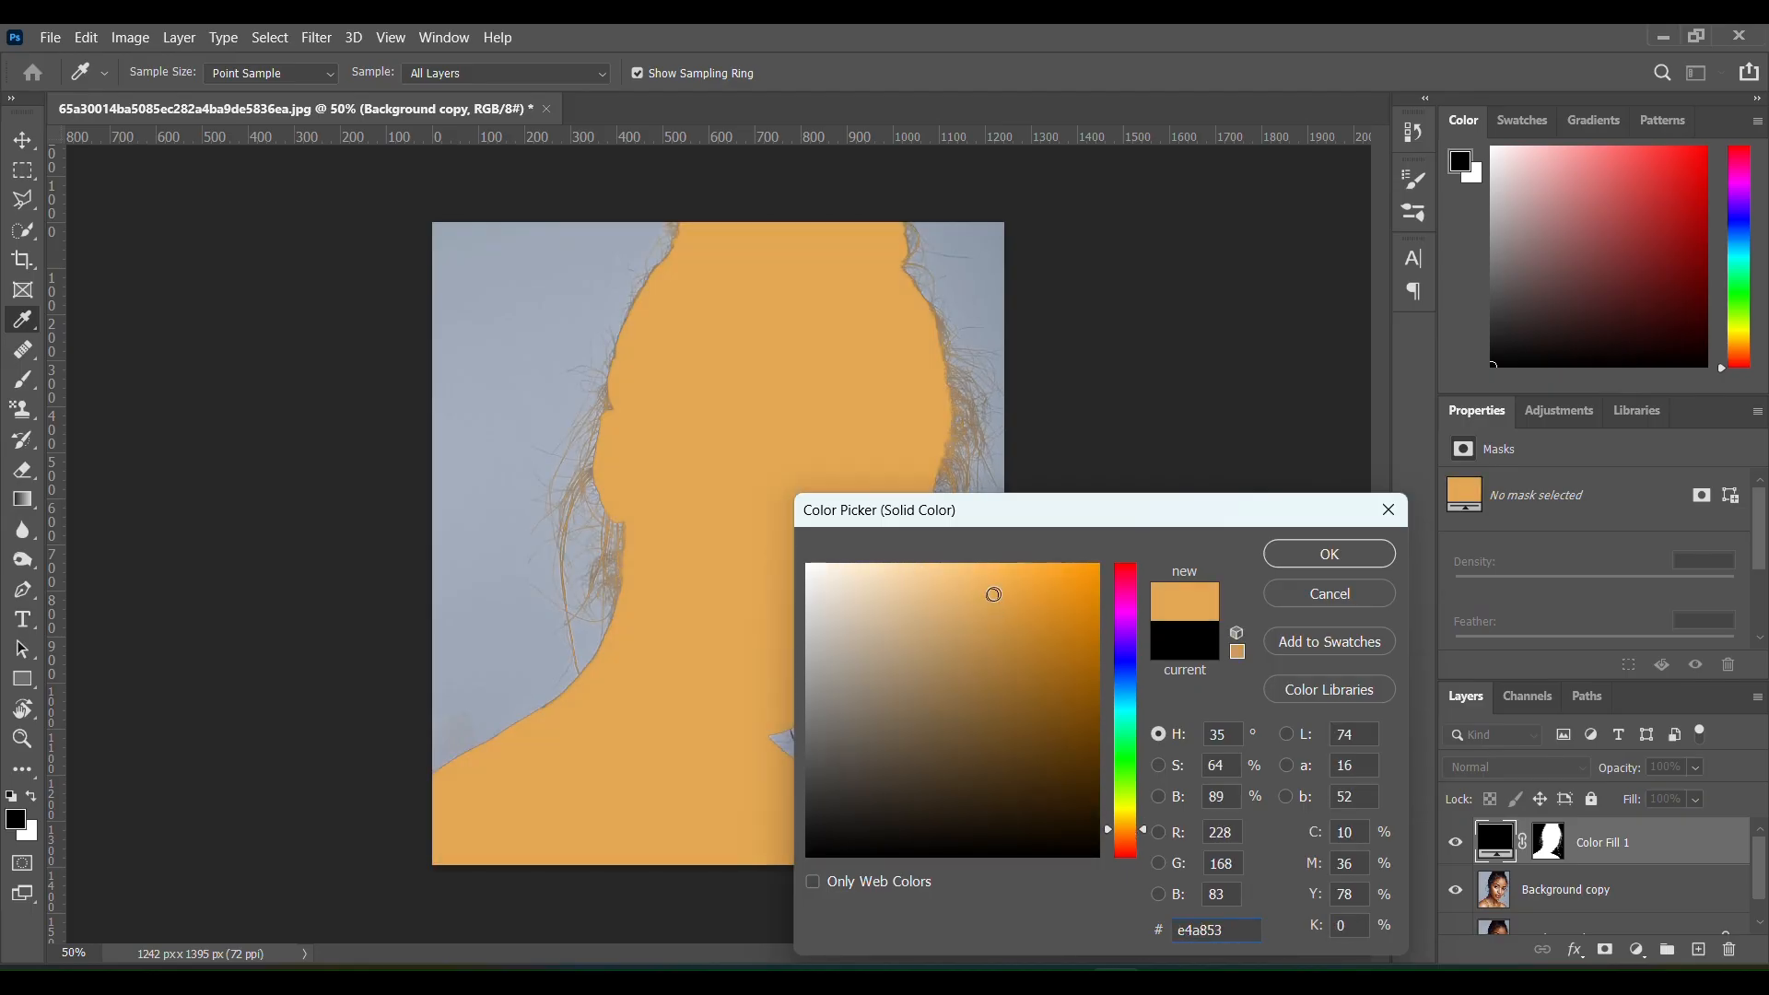
drag(1133, 827, 1131, 824)
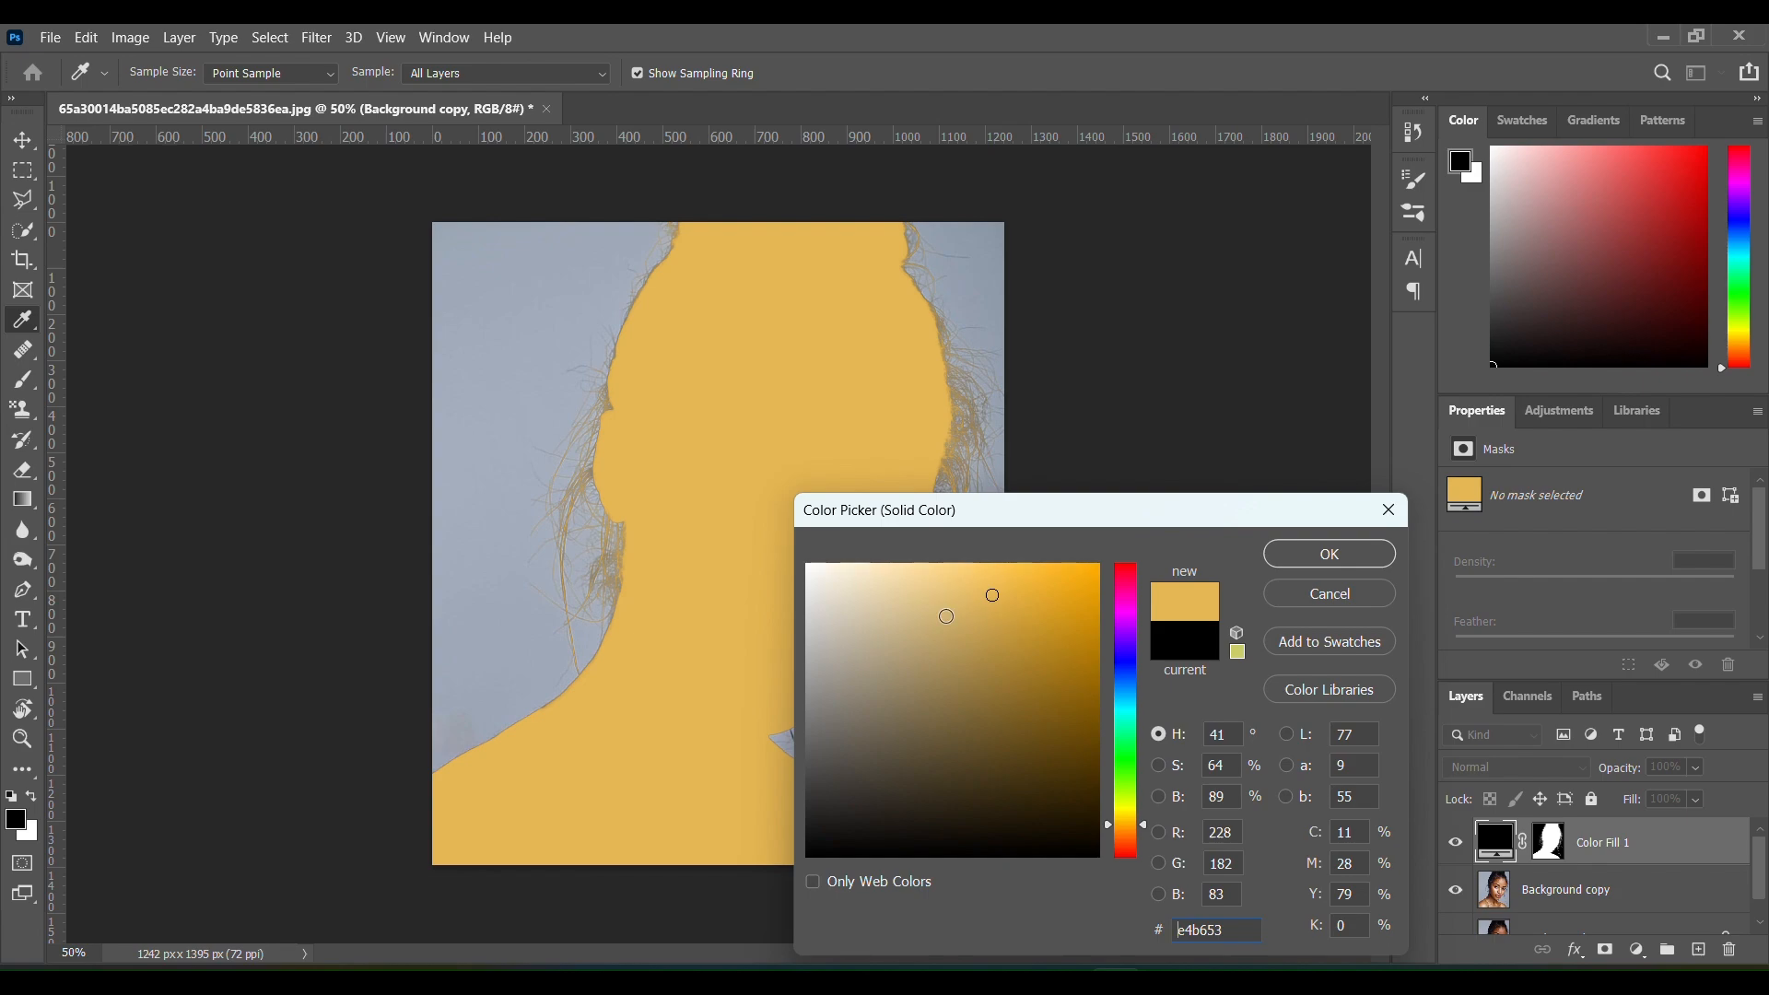
click(946, 617)
click(937, 630)
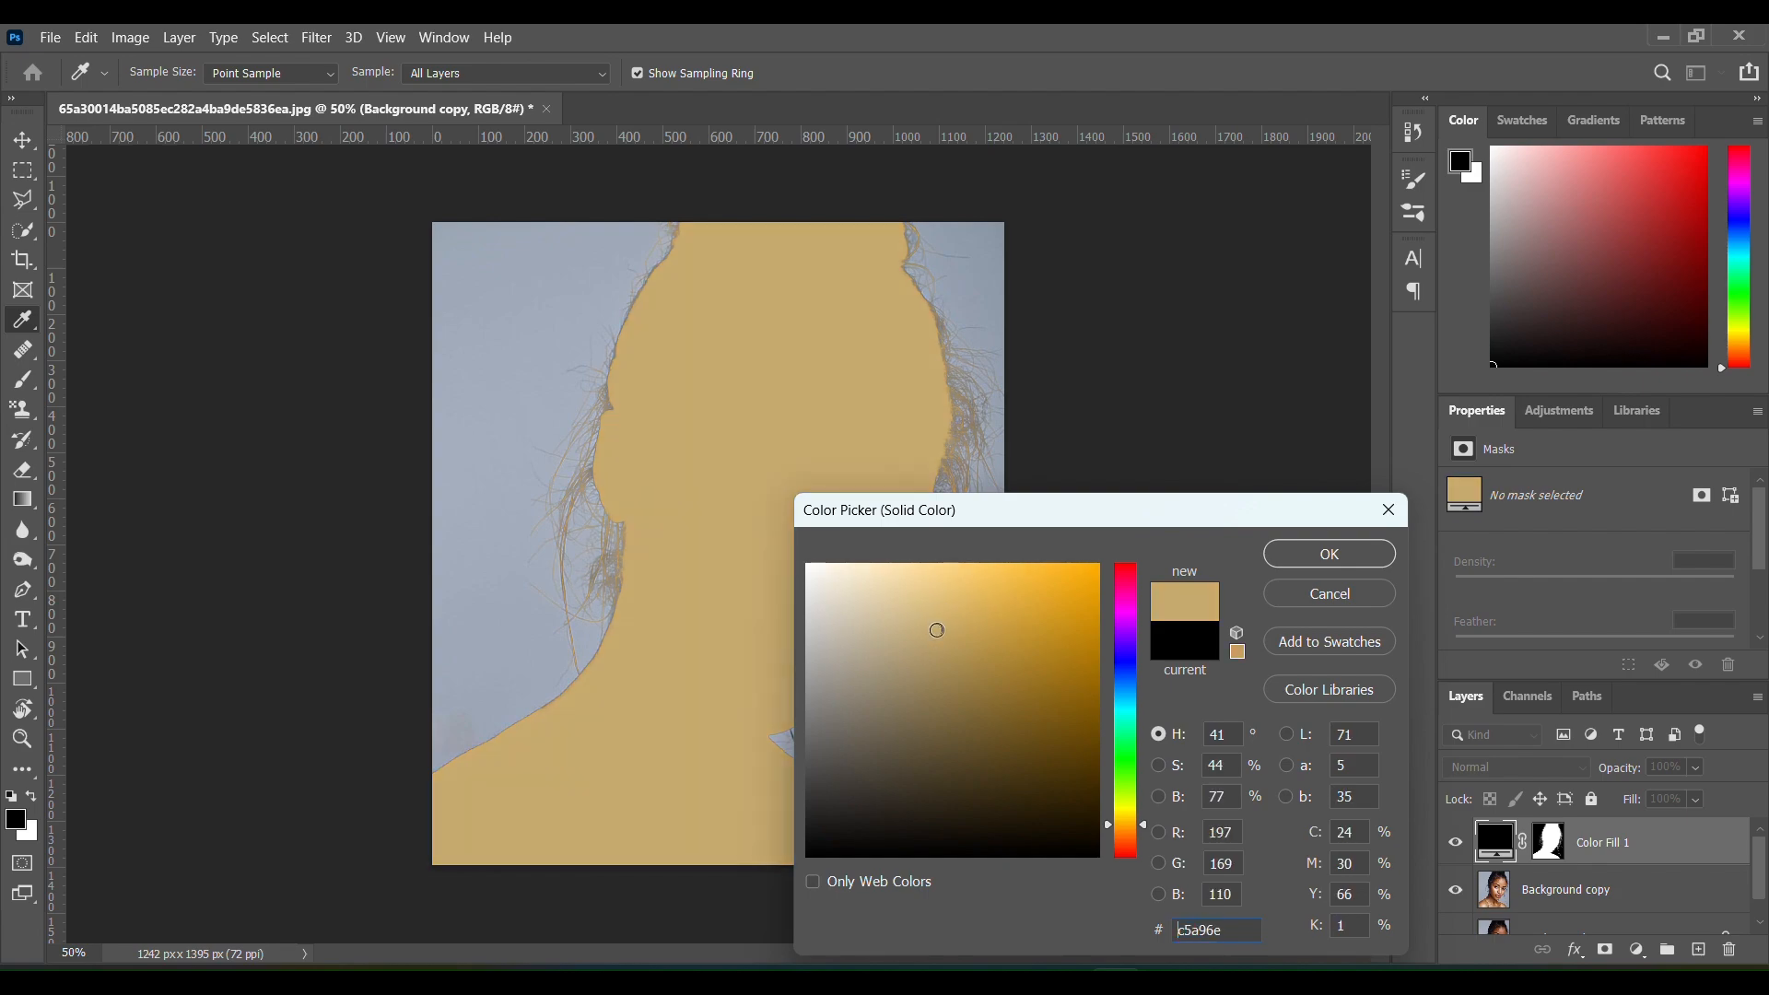
click(1339, 558)
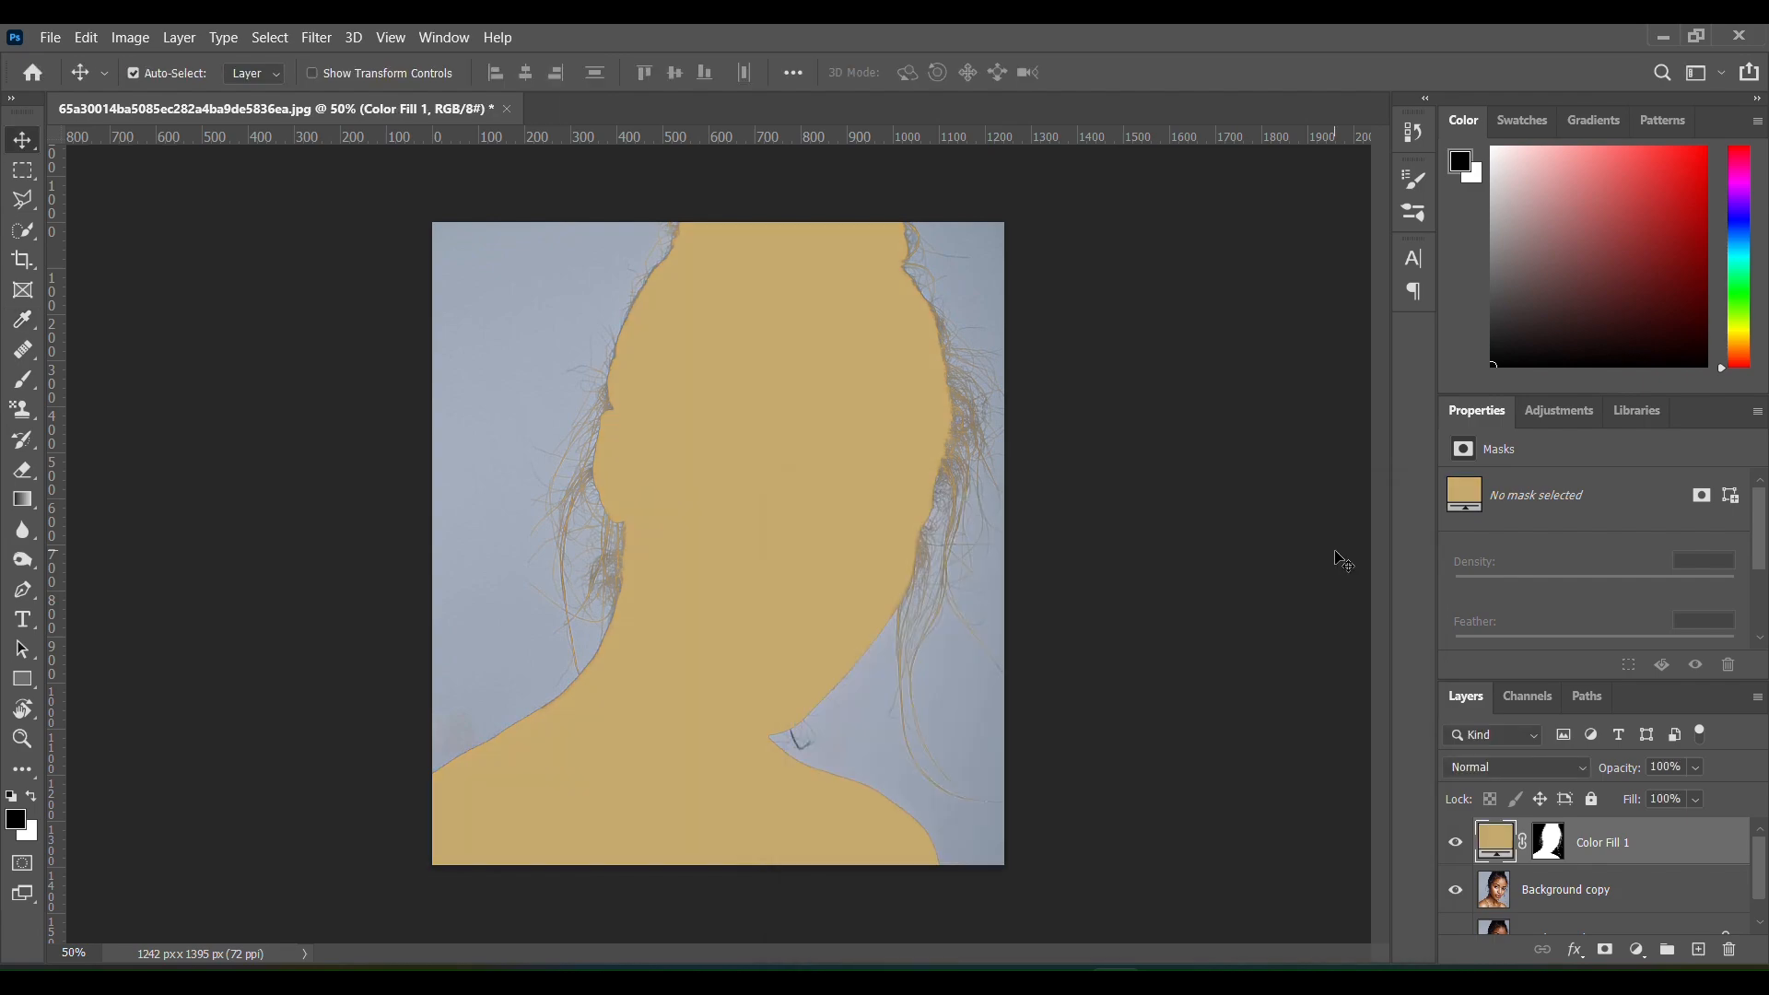
click(1571, 777)
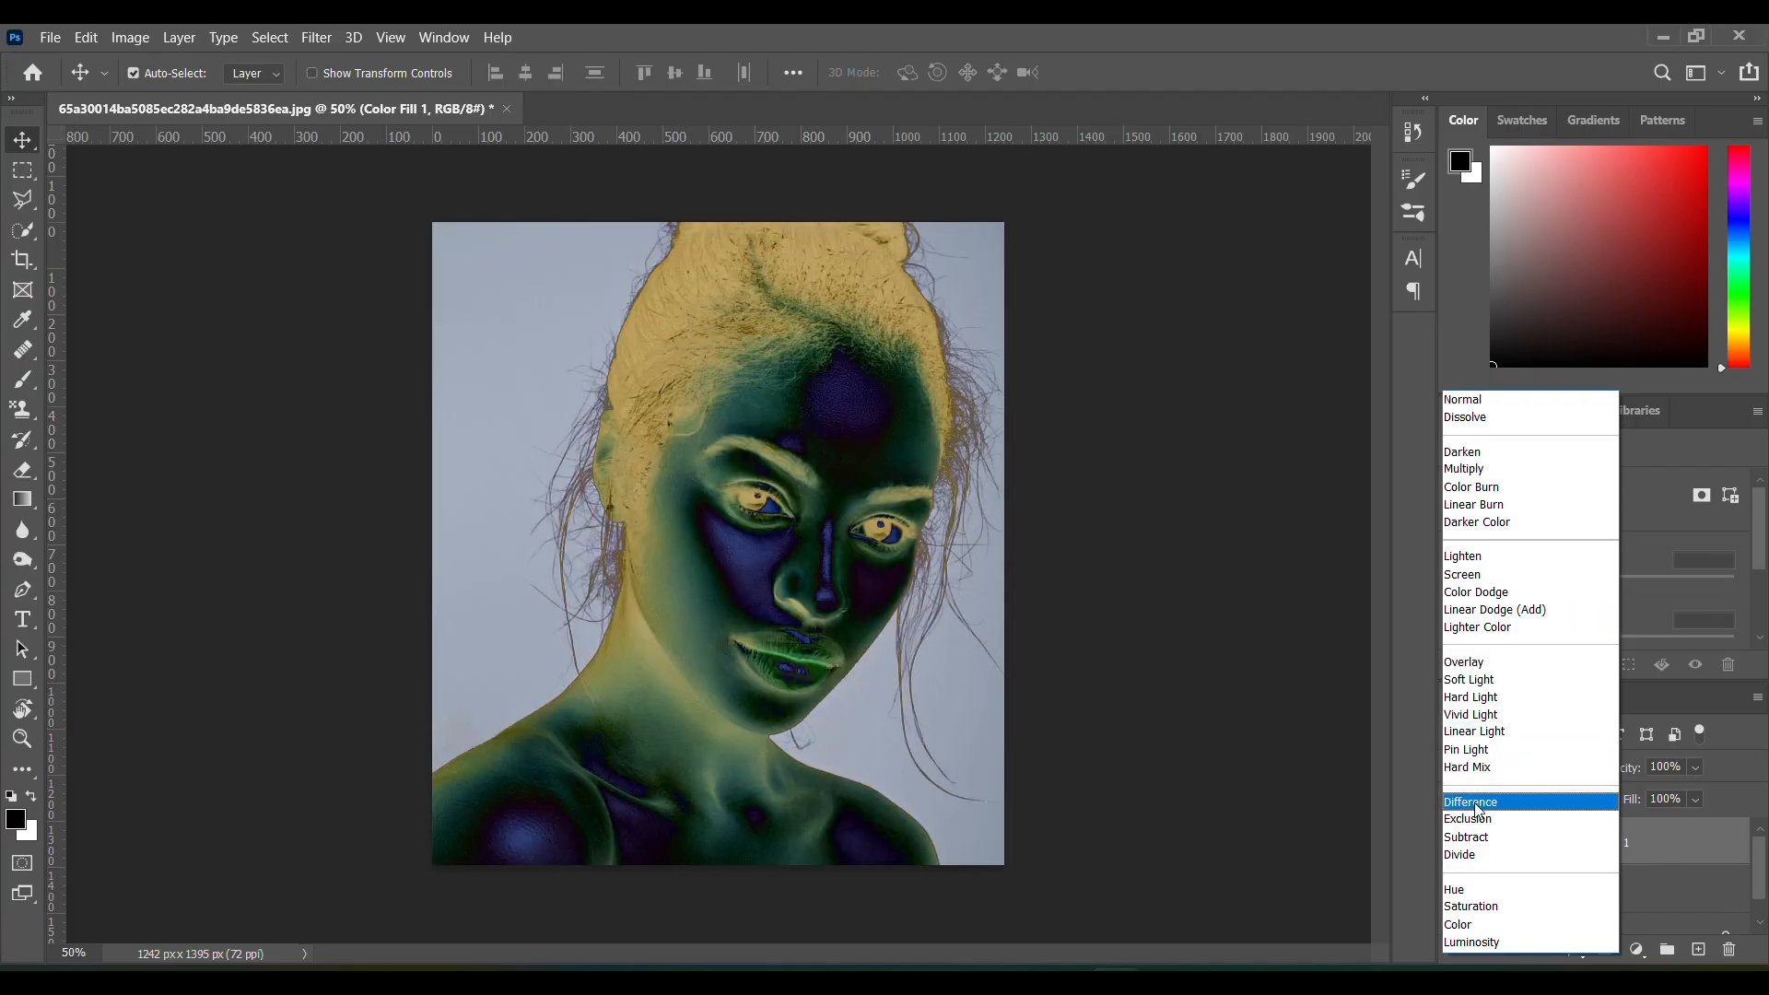
click(1514, 683)
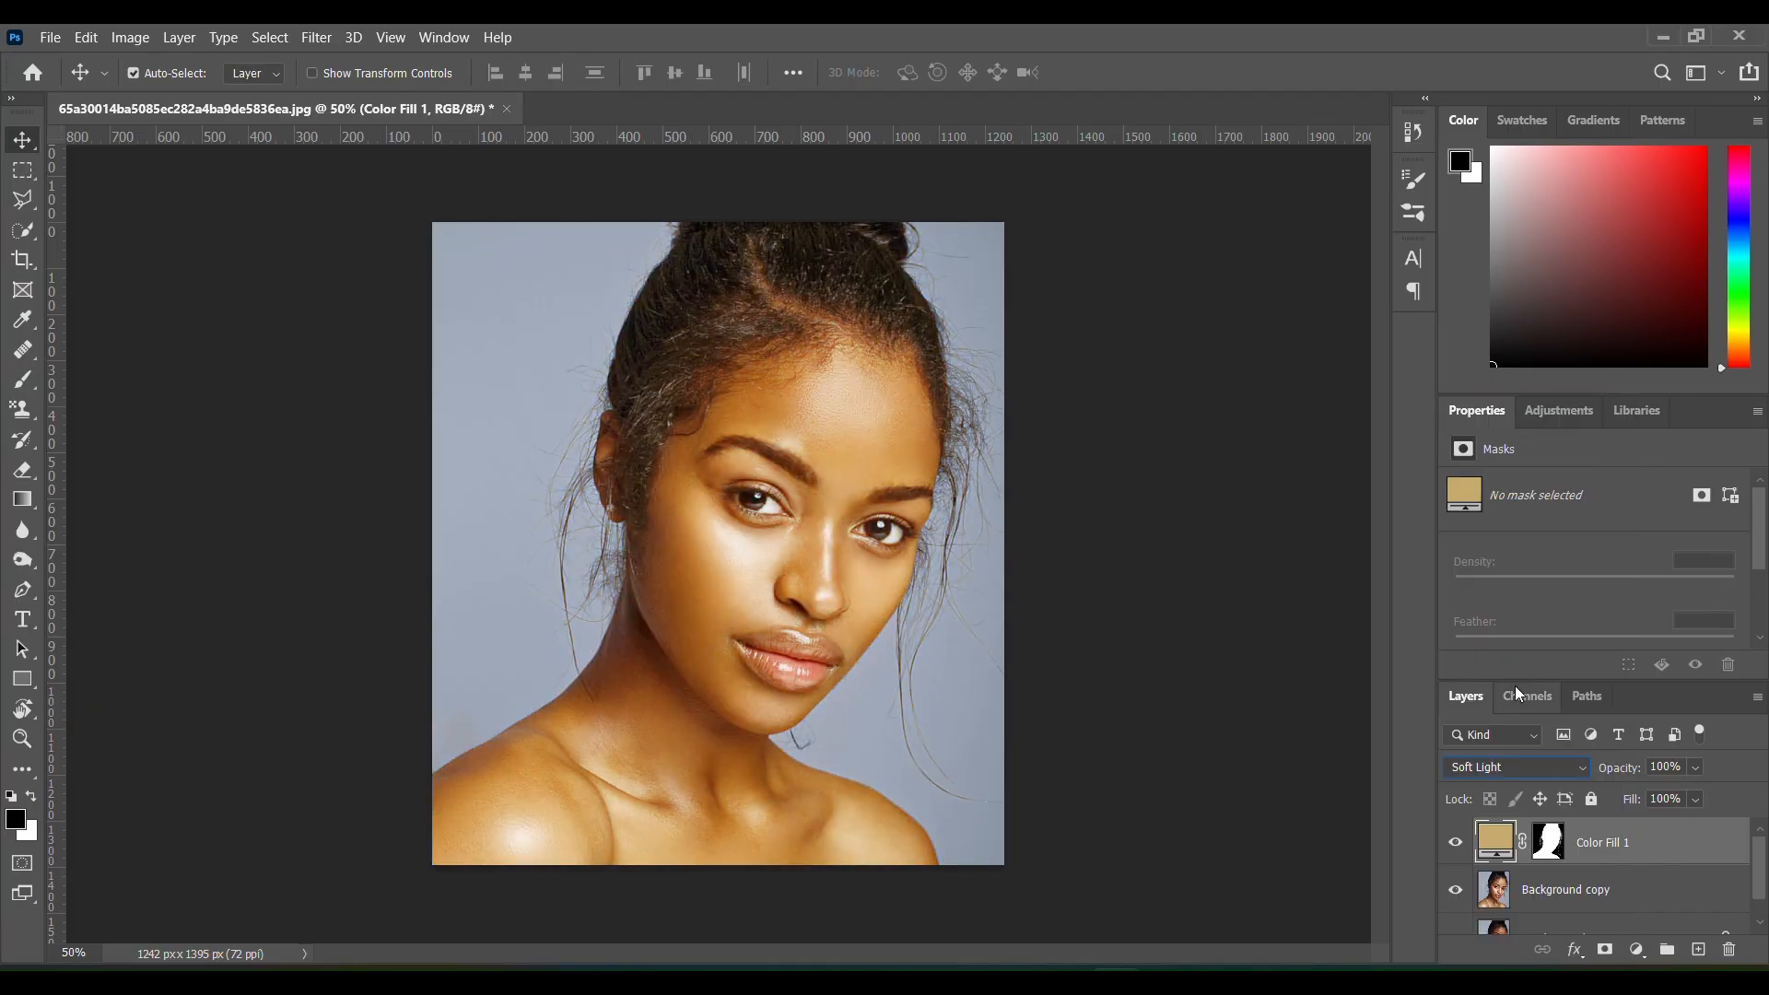
Paint black on the Color Fill 1 layer mask over the hair above the ear with a soft 75 px brush
click(1605, 947)
click(1551, 844)
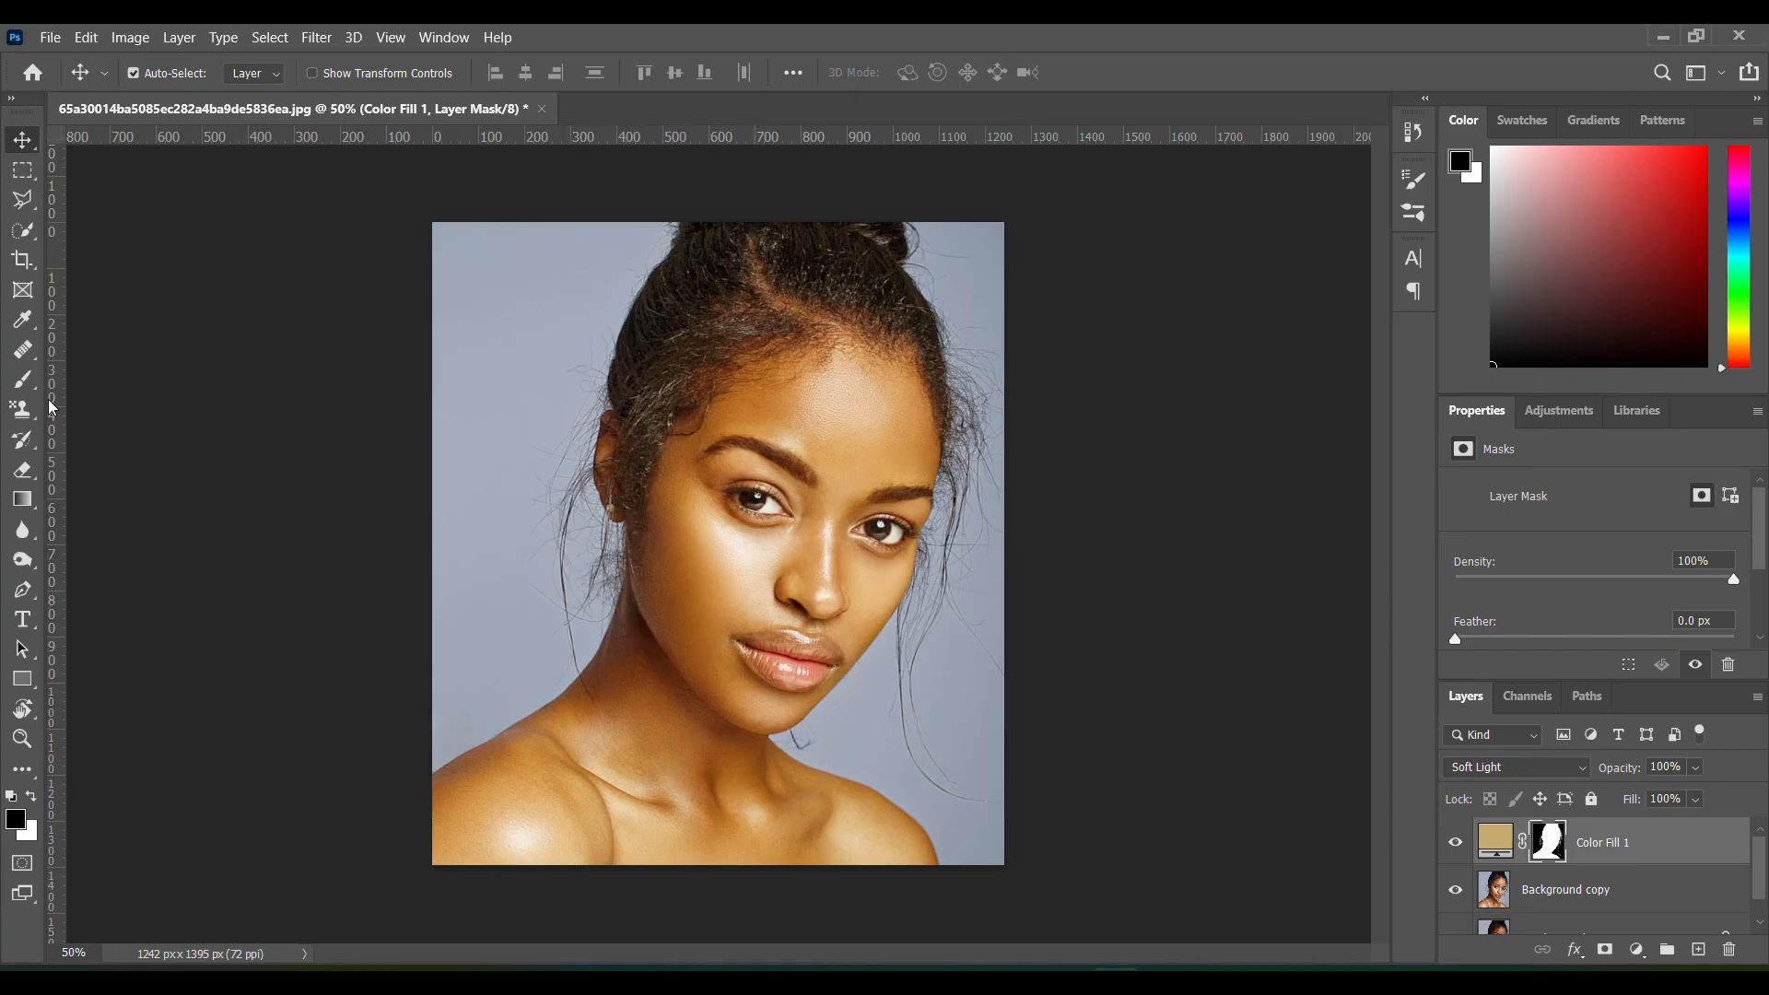
click(29, 378)
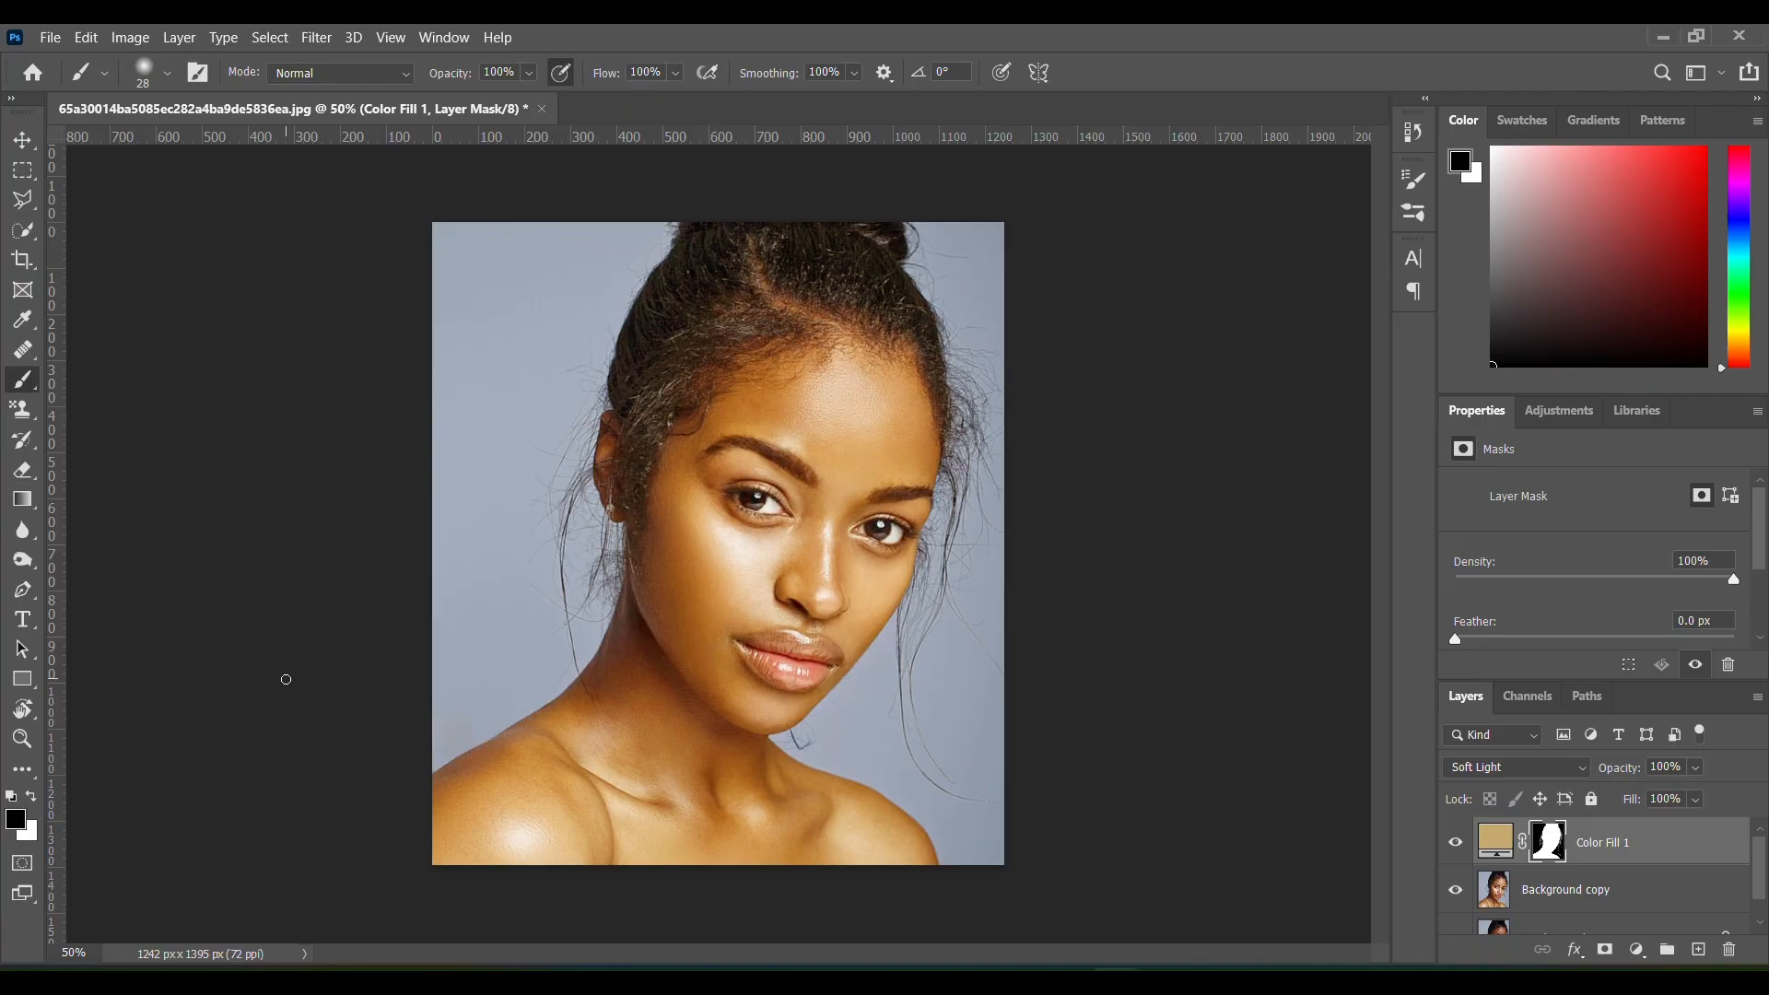
right_click(657, 378)
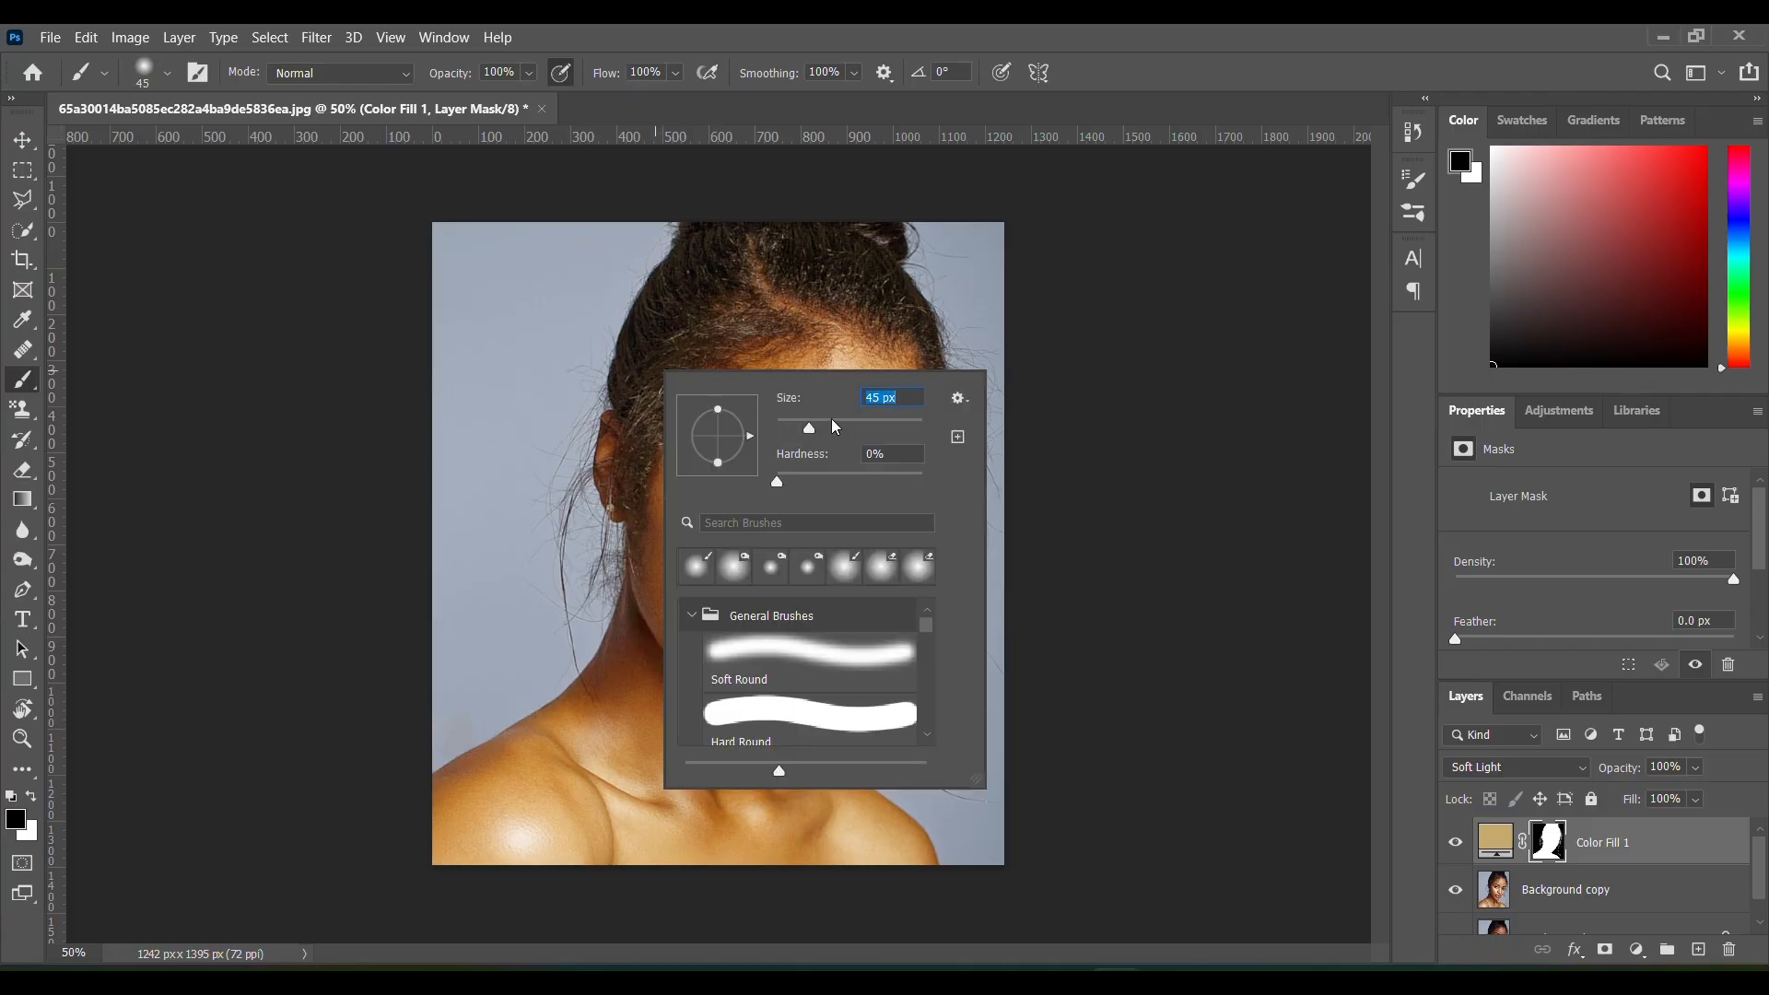
key(Return)
scroll(693, 289, up, 2)
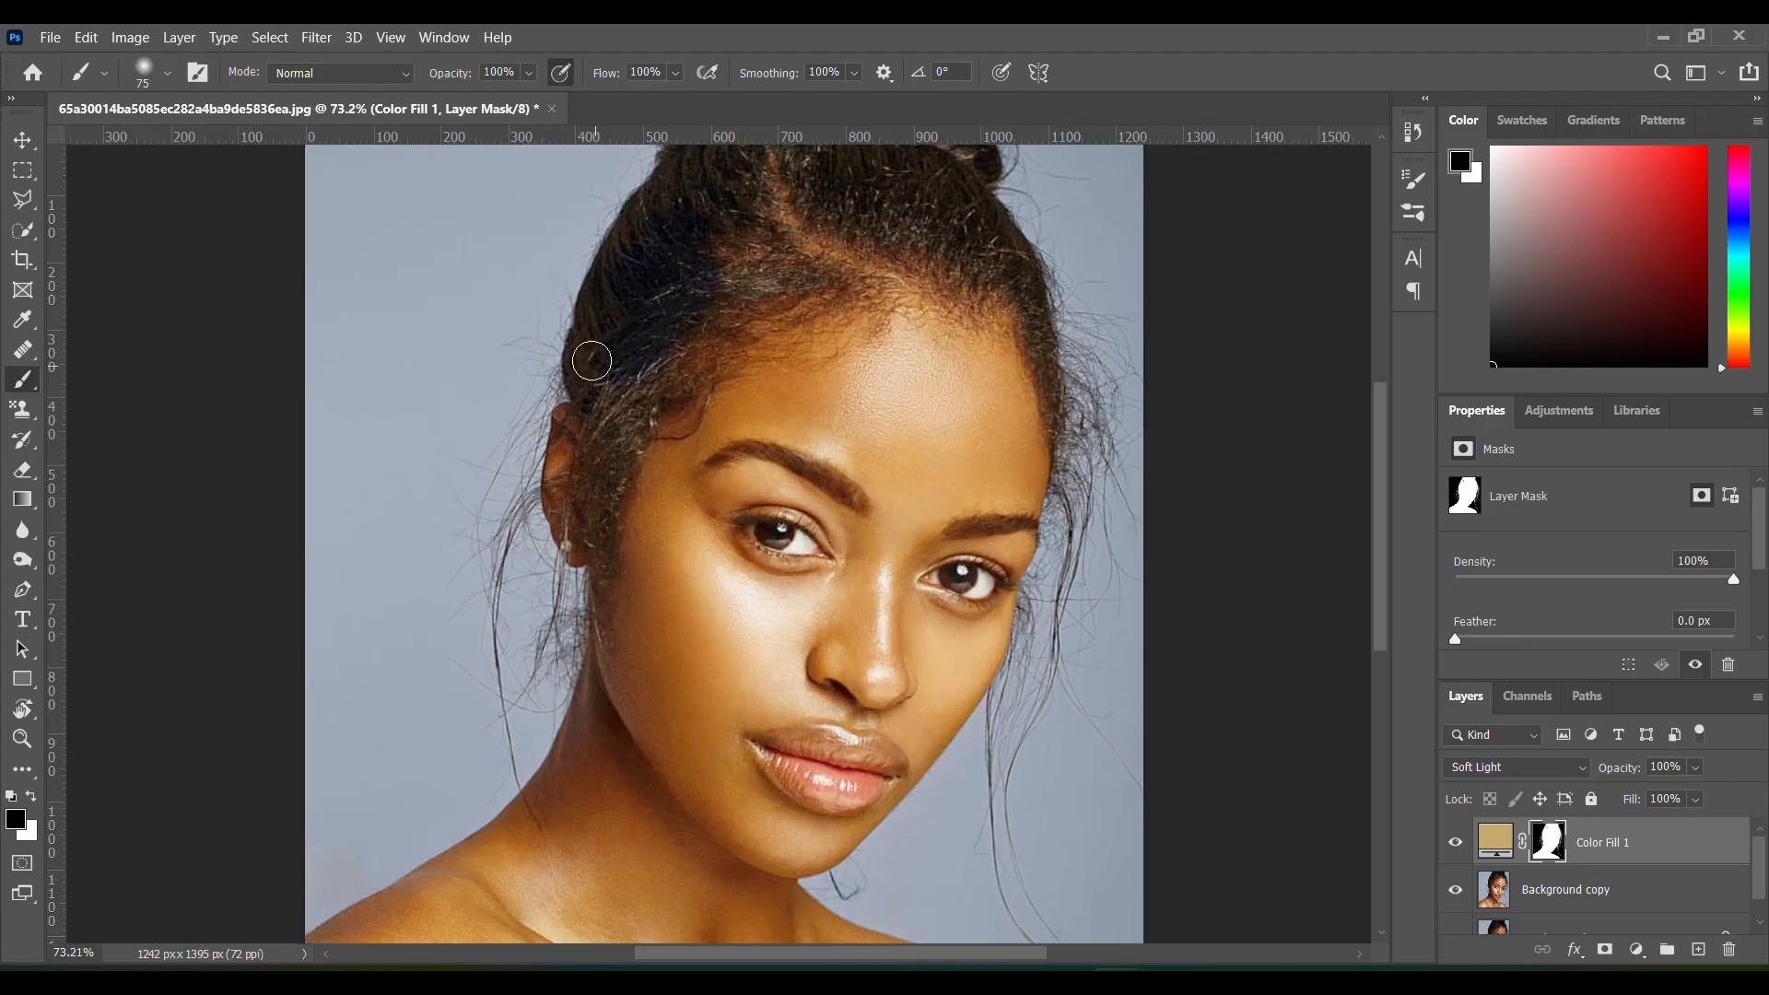
mouse_move(755, 179)
mouse_down()
mouse_move(779, 241)
mouse_move(771, 291)
mouse_move(839, 287)
mouse_move(636, 382)
mouse_move(588, 520)
mouse_up()
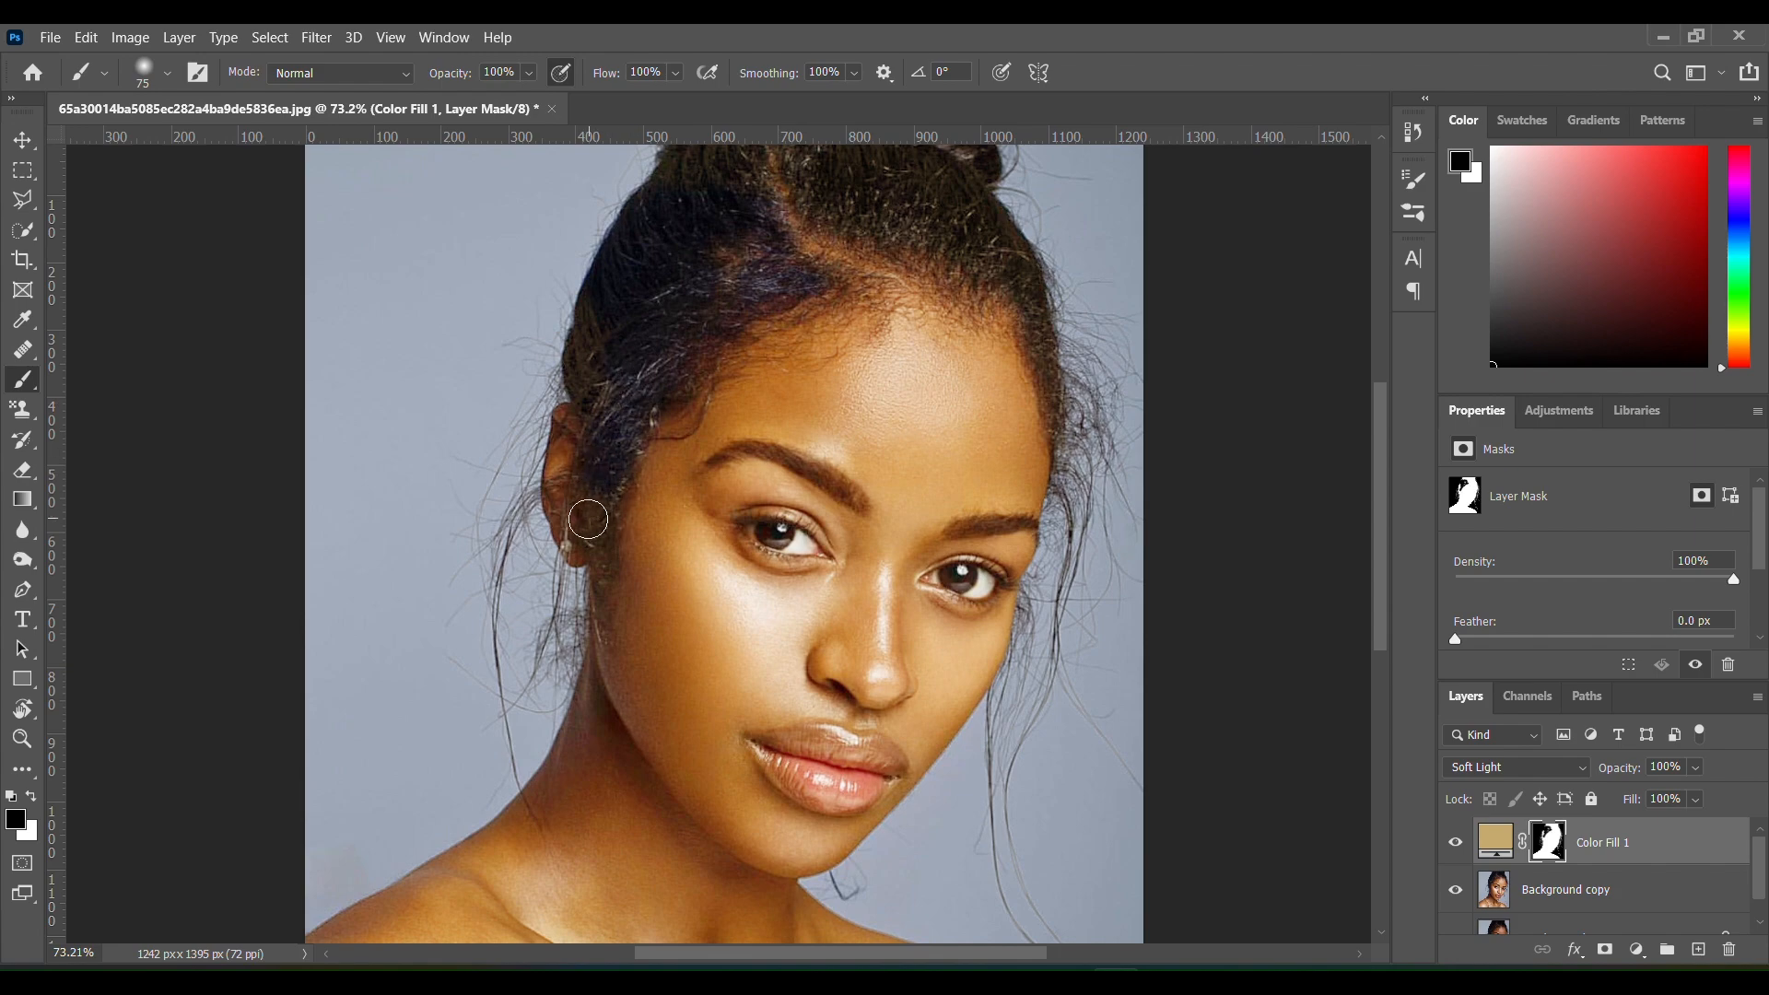
Show the mask as a red overlay and fill the missed hair patches around the temple and down beside the ear
key(ctrl+backslash)
drag(707, 315, 720, 290)
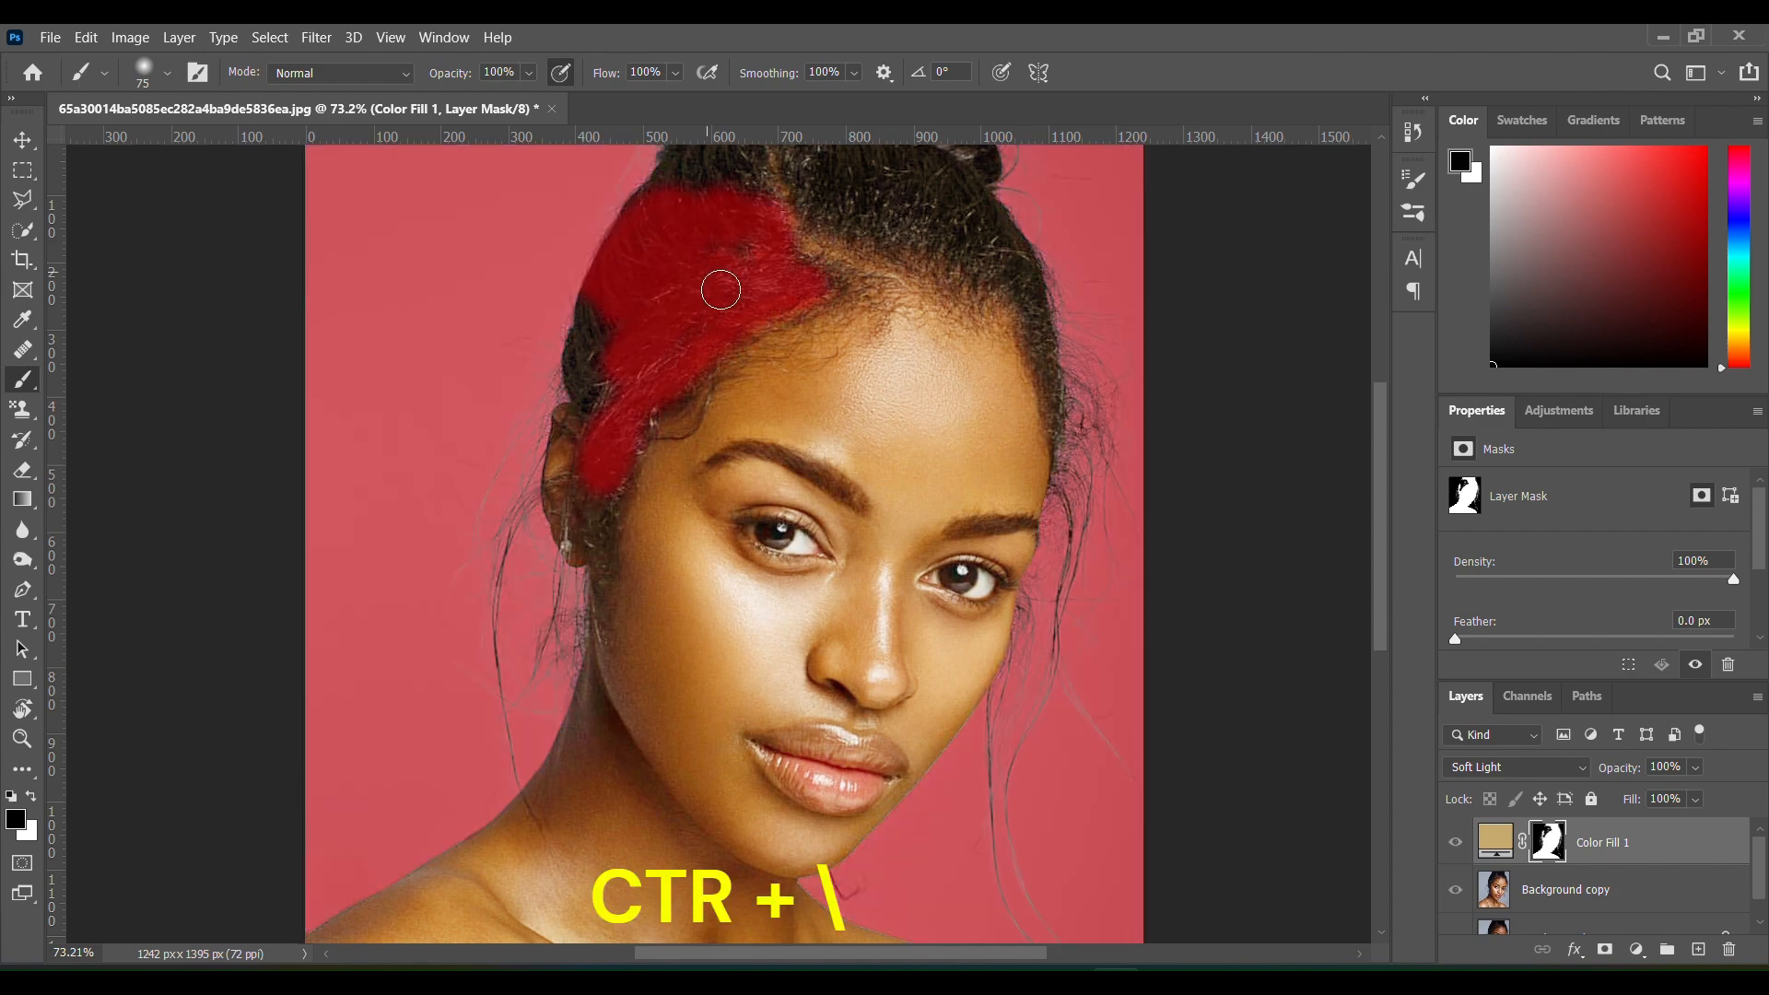
drag(593, 329, 581, 310)
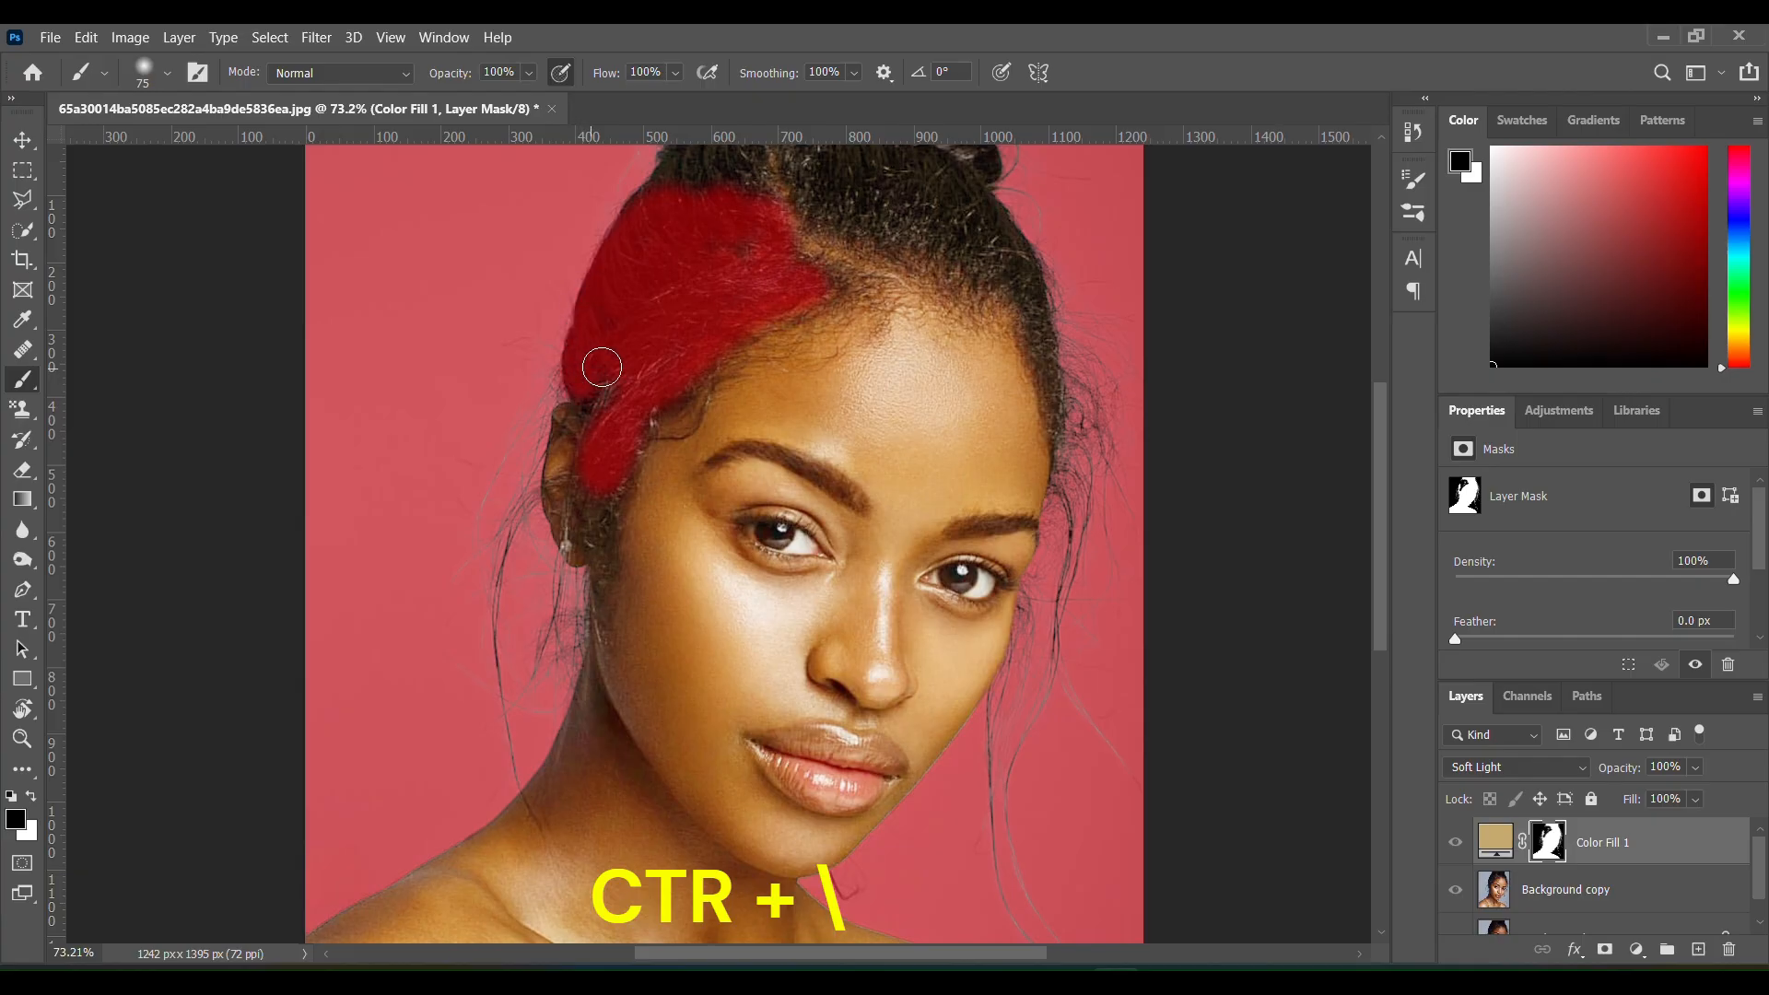
scroll(596, 470, up, 2)
scroll(600, 485, up, 3)
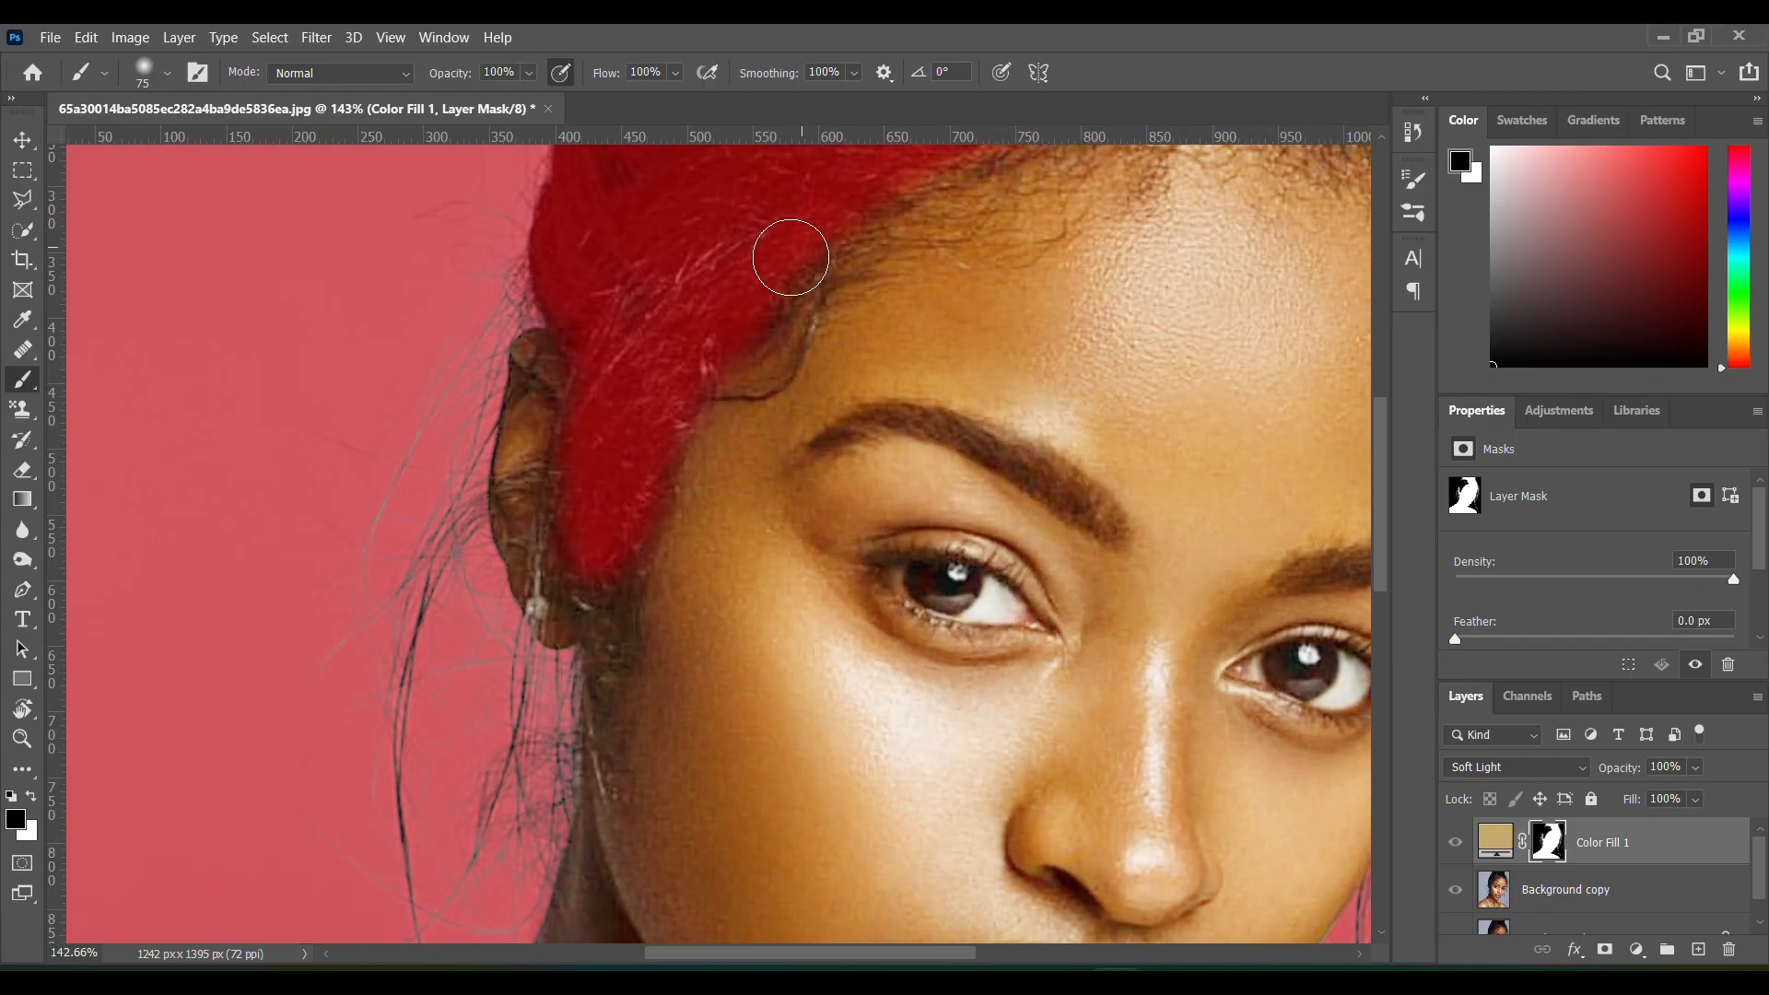
mouse_move(586, 598)
mouse_down()
mouse_move(592, 647)
mouse_move(596, 592)
mouse_up()
Mask out the rest of the hair across the top of the head and down its far side
scroll(673, 372, up, 5)
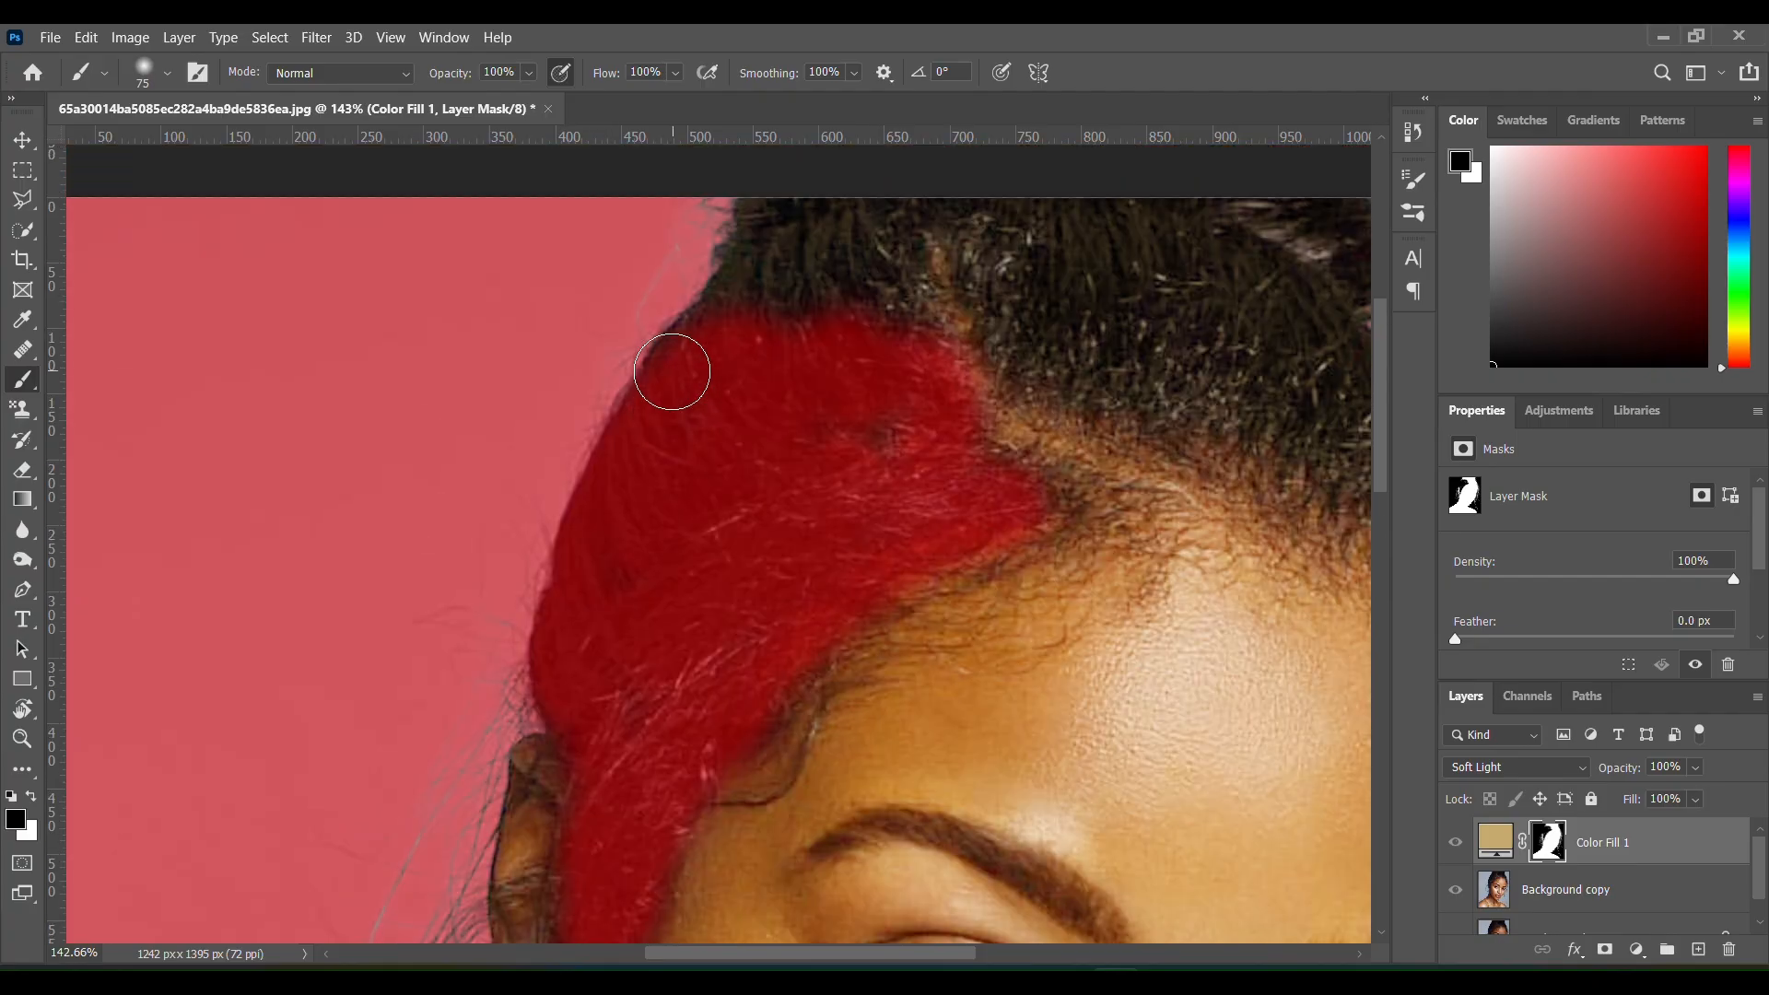
mouse_move(1046, 324)
mouse_down()
mouse_move(1128, 351)
mouse_move(1209, 355)
mouse_up()
scroll(1207, 356, down, 3)
mouse_move(967, 466)
mouse_down()
mouse_move(1009, 479)
mouse_move(1175, 438)
mouse_move(1064, 374)
mouse_move(1240, 321)
mouse_move(1187, 356)
mouse_move(1267, 384)
mouse_move(1243, 372)
mouse_move(1235, 436)
mouse_move(1326, 560)
mouse_move(1362, 671)
mouse_move(1285, 556)
mouse_move(1289, 570)
mouse_move(1176, 488)
mouse_move(1190, 400)
mouse_move(1232, 448)
mouse_move(1074, 359)
mouse_move(1115, 368)
mouse_move(933, 474)
mouse_move(1033, 505)
mouse_move(1005, 513)
mouse_move(1152, 484)
mouse_move(1258, 544)
mouse_move(1316, 590)
mouse_move(1347, 741)
mouse_up()
Reduce the brush to 25 px and mask out the narrow hair edge and loose strands beside the far temple
scroll(1336, 718, down, 4)
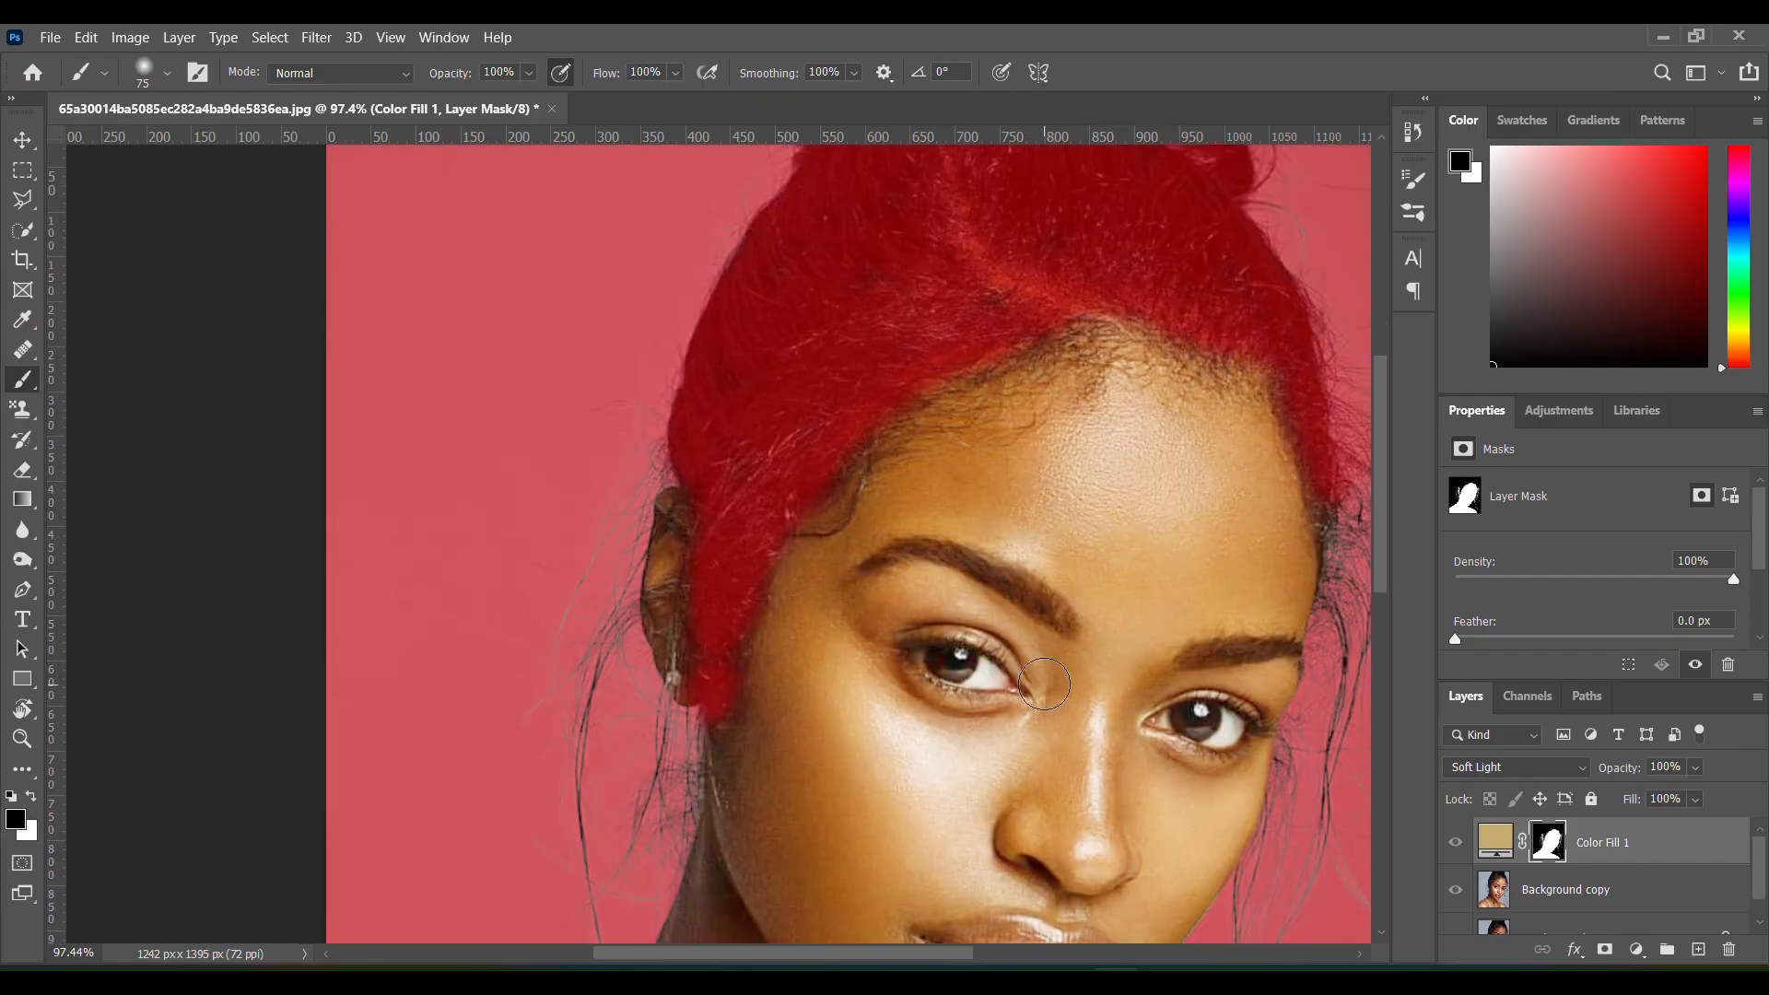
scroll(1043, 684, right, 3)
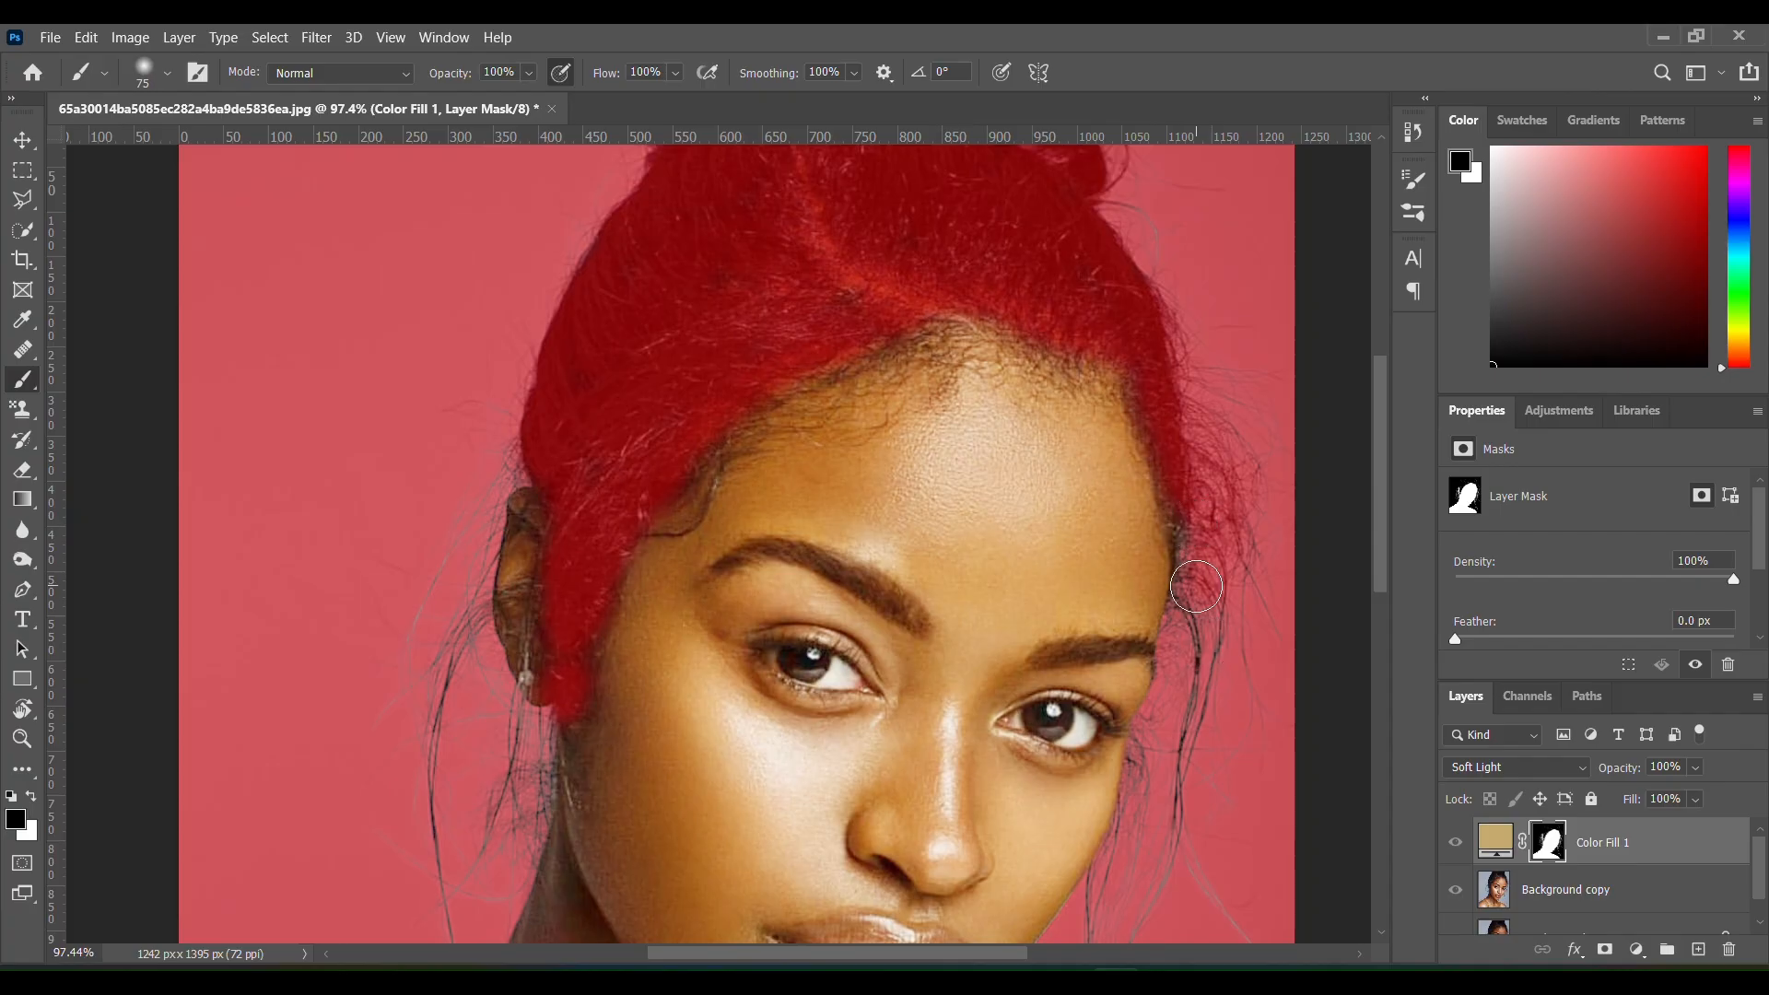
scroll(1196, 586, up, 3)
right_click(1197, 472)
drag(1337, 526, 1285, 528)
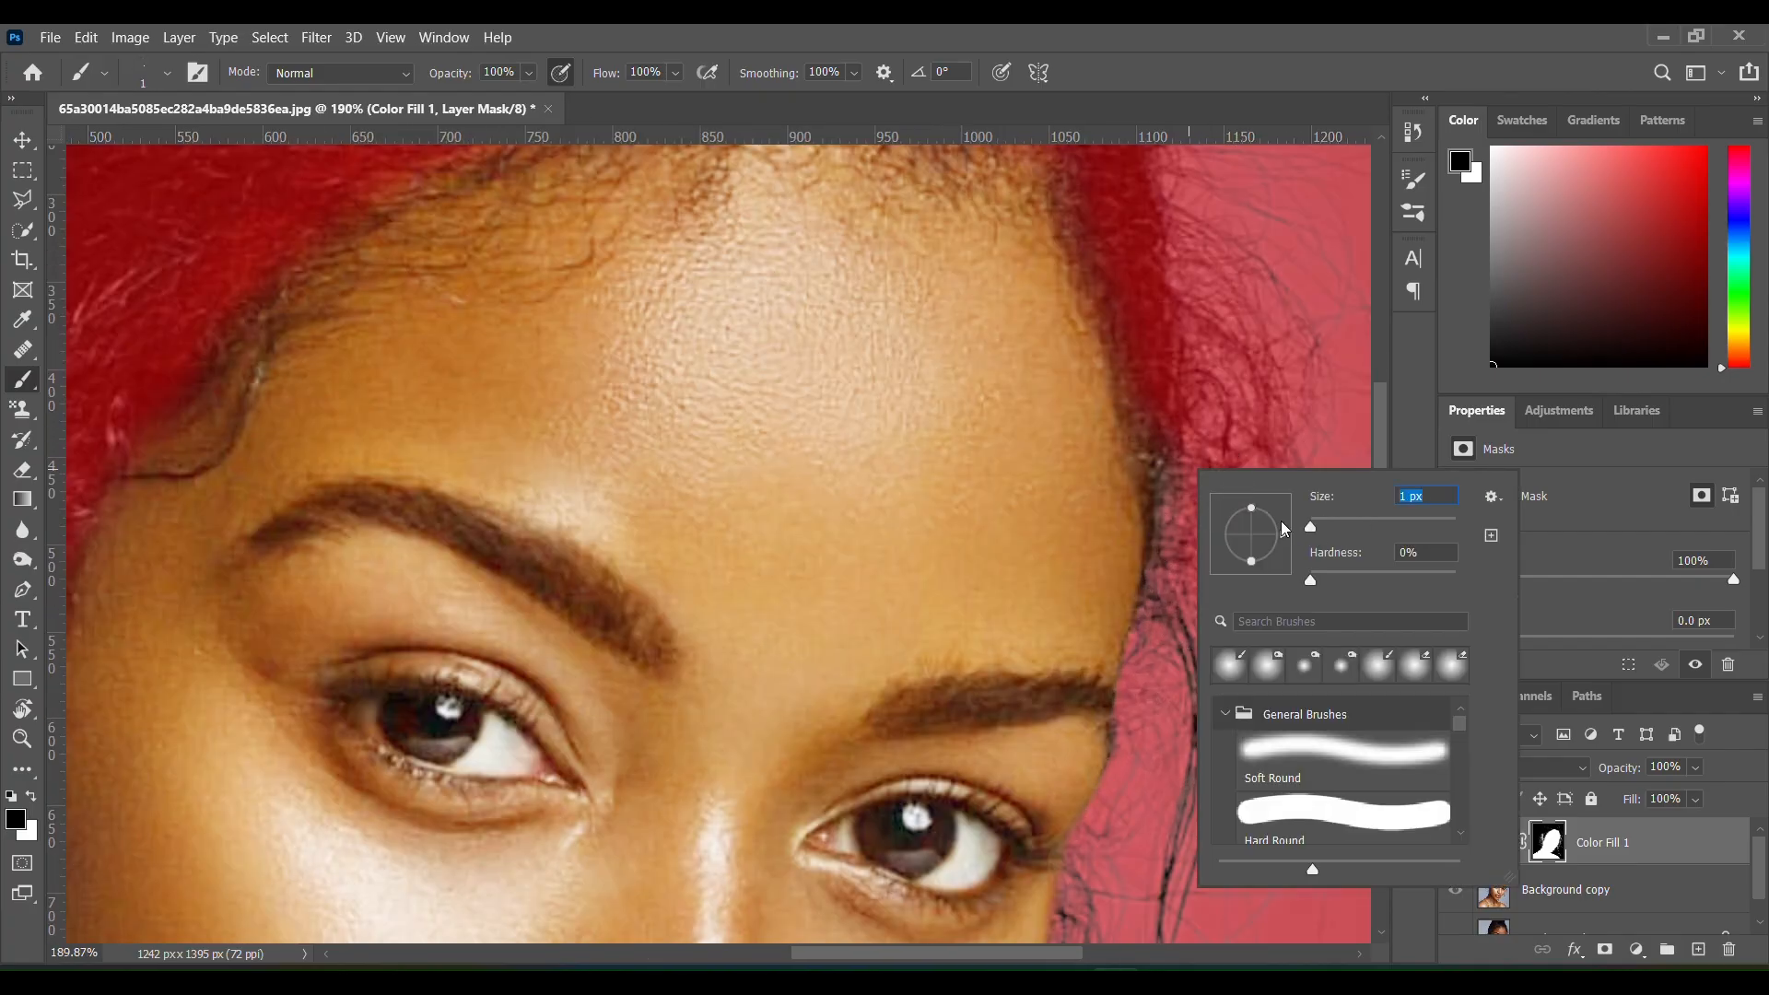
drag(1158, 377, 1328, 518)
click(1184, 403)
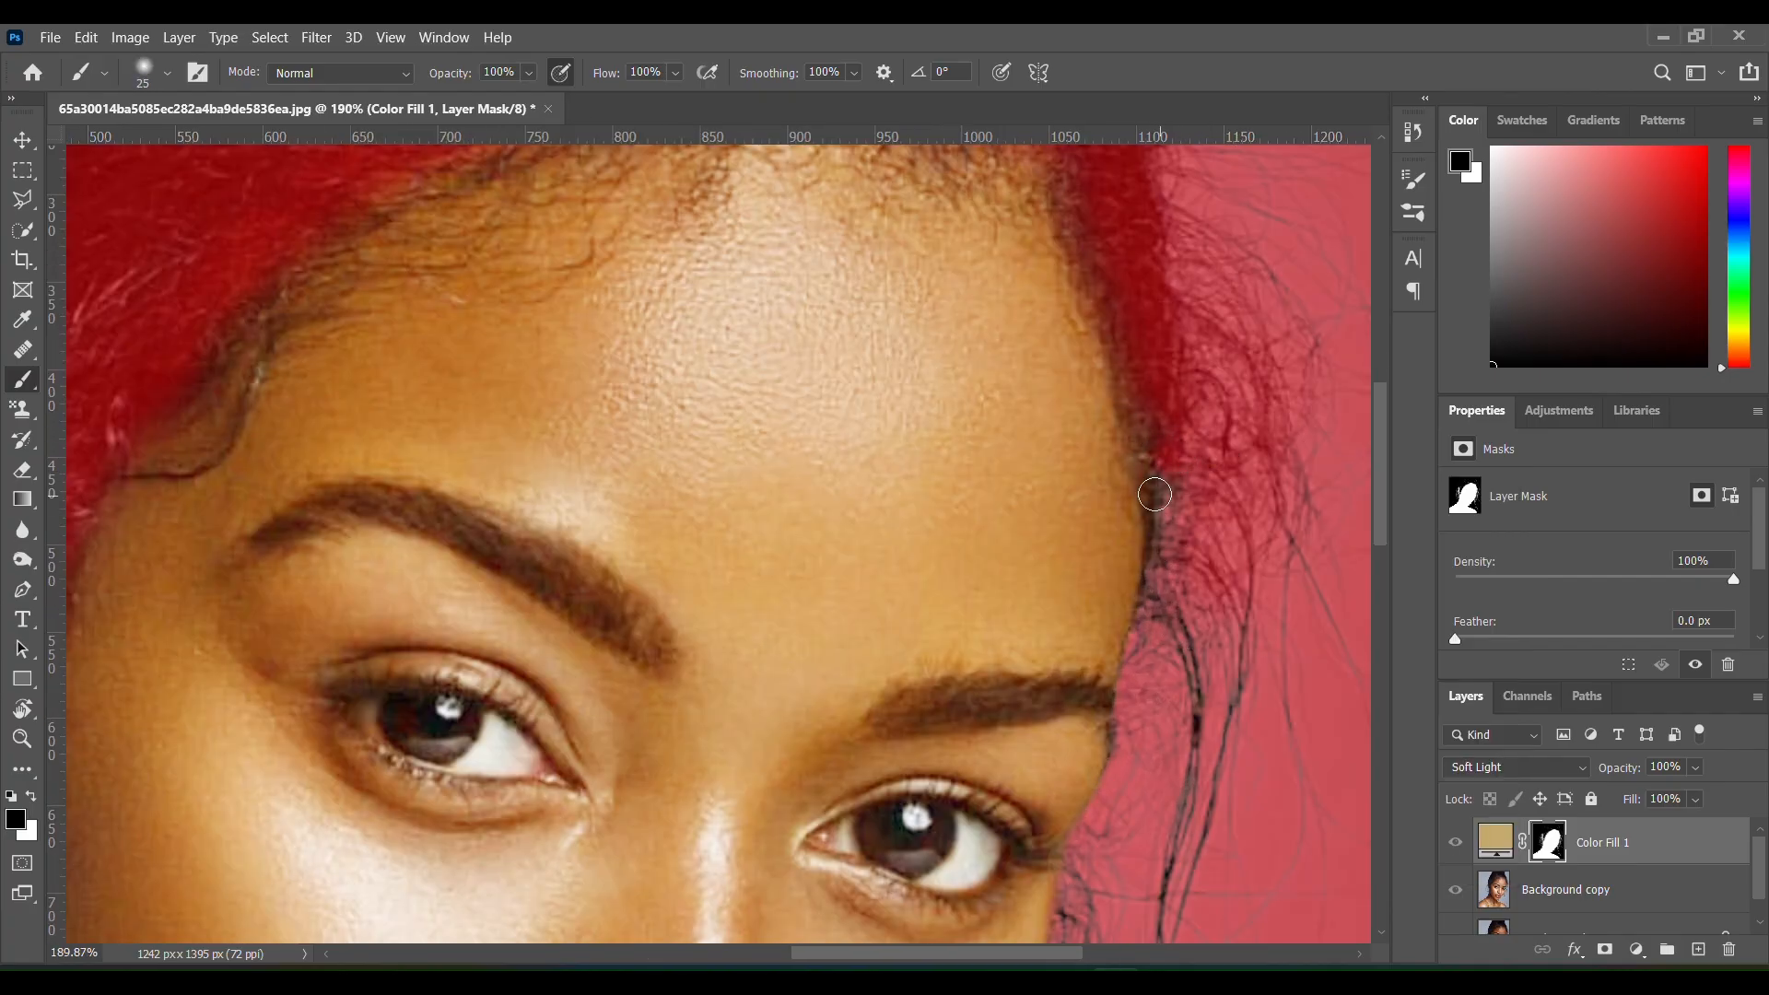
mouse_move(1154, 494)
mouse_down()
mouse_move(1152, 564)
mouse_move(1172, 553)
mouse_move(1153, 603)
mouse_move(1201, 761)
mouse_move(1182, 834)
mouse_move(1219, 535)
mouse_move(1164, 428)
mouse_move(1150, 509)
mouse_up()
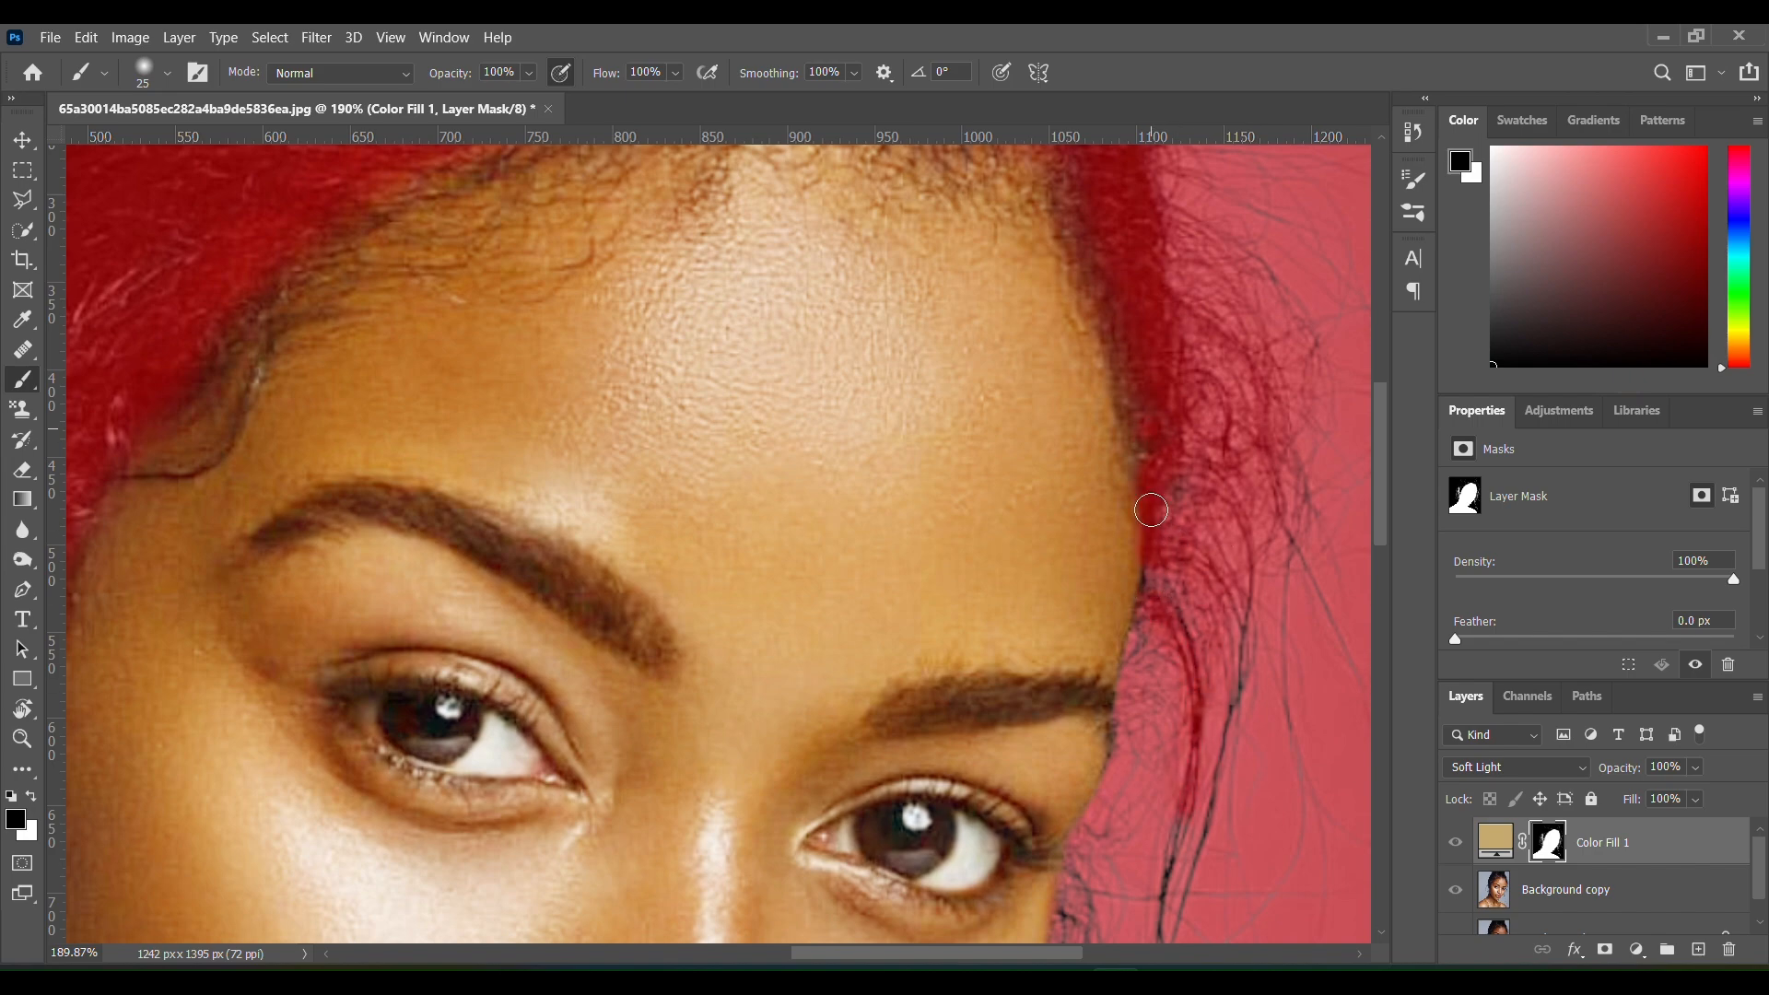
Mask out the fine hair along the hairline from the forehead down to the curl near the ear
scroll(1091, 396, up, 3)
mouse_move(965, 326)
mouse_down()
mouse_move(668, 272)
mouse_move(581, 290)
mouse_move(300, 425)
mouse_up()
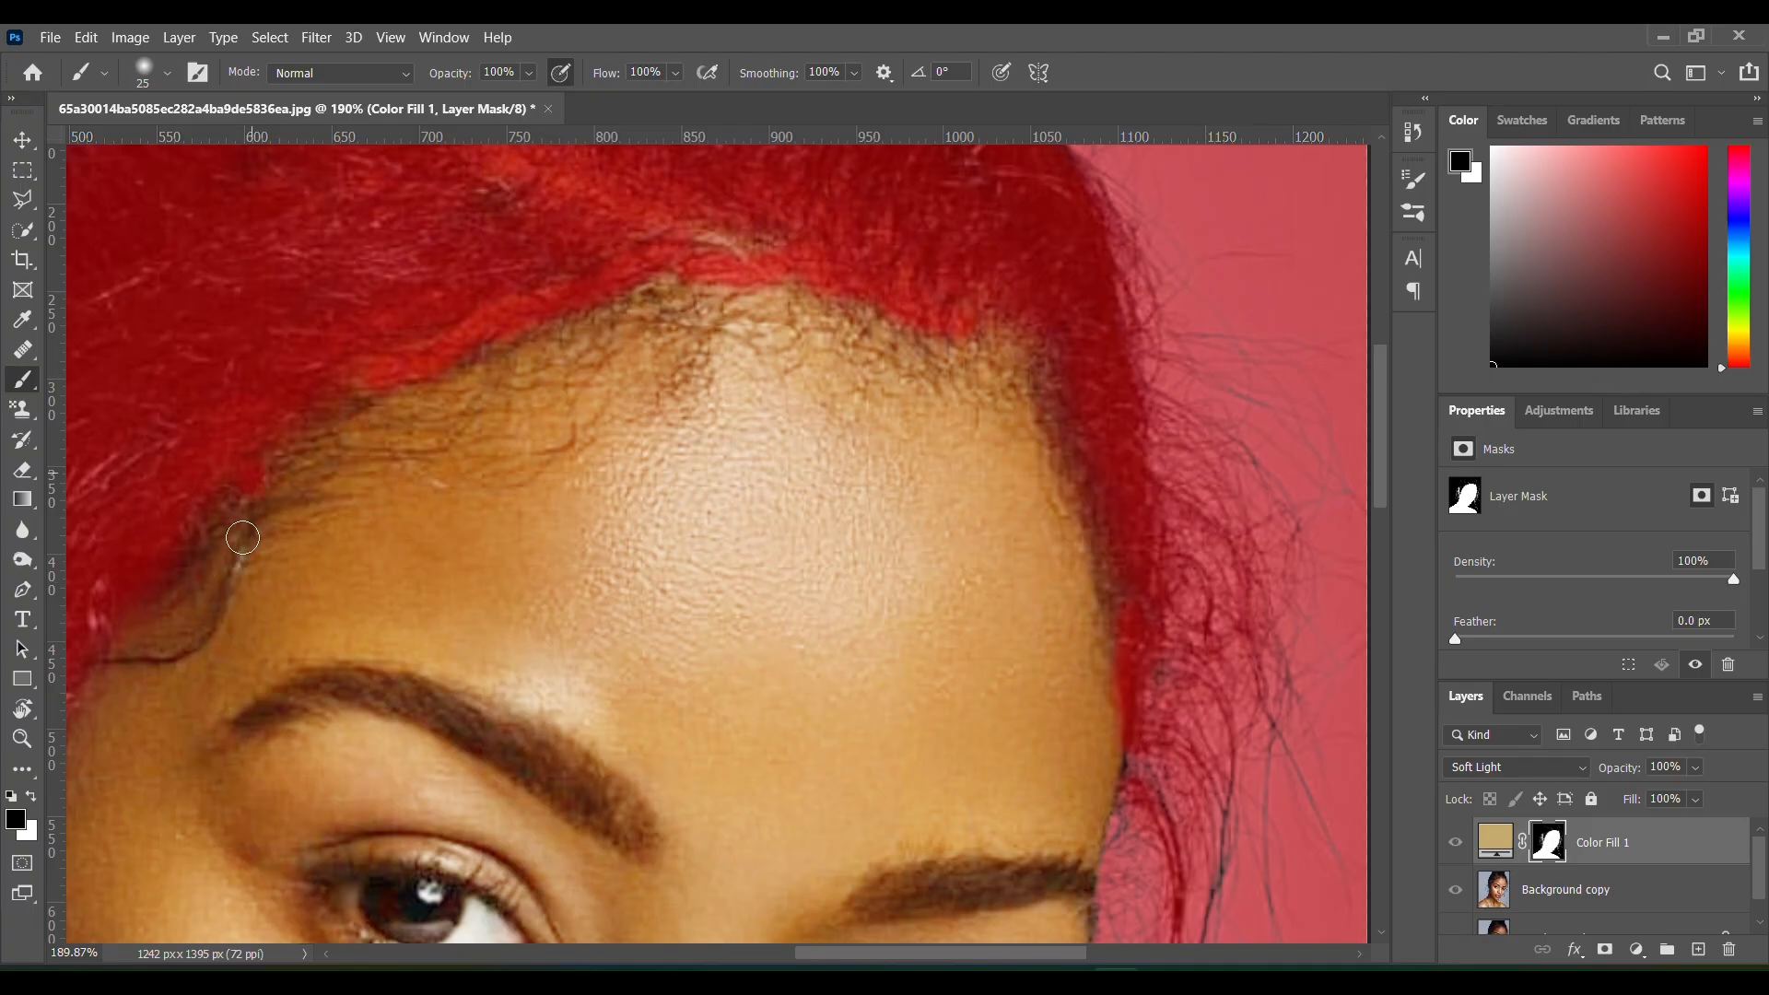
mouse_move(242, 537)
mouse_down()
mouse_move(94, 658)
mouse_move(219, 616)
mouse_move(279, 459)
mouse_move(168, 554)
mouse_move(257, 451)
mouse_move(361, 396)
mouse_move(301, 480)
mouse_move(628, 307)
mouse_move(335, 423)
mouse_move(487, 335)
mouse_move(701, 278)
mouse_move(669, 276)
mouse_move(766, 234)
mouse_up()
mouse_move(867, 285)
mouse_down()
mouse_move(723, 227)
mouse_move(693, 195)
mouse_up()
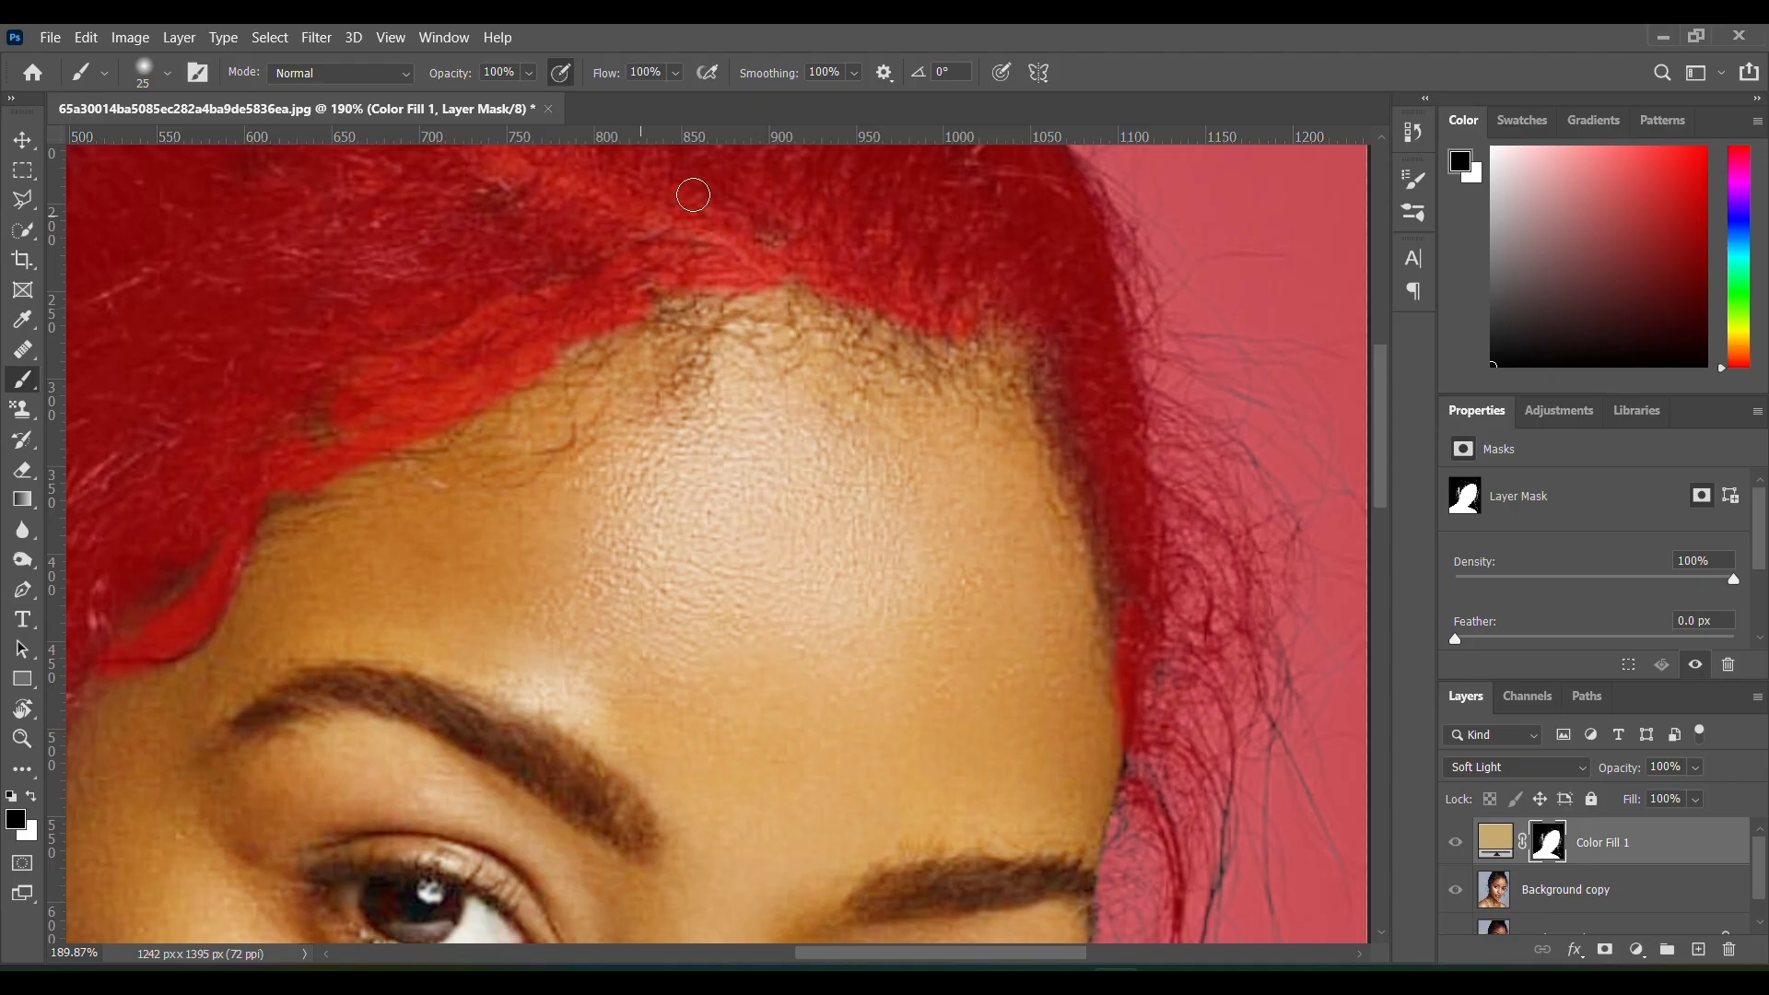
Mask out both eyebrows on the Color Fill 1 layer mask
scroll(584, 466, down, 3)
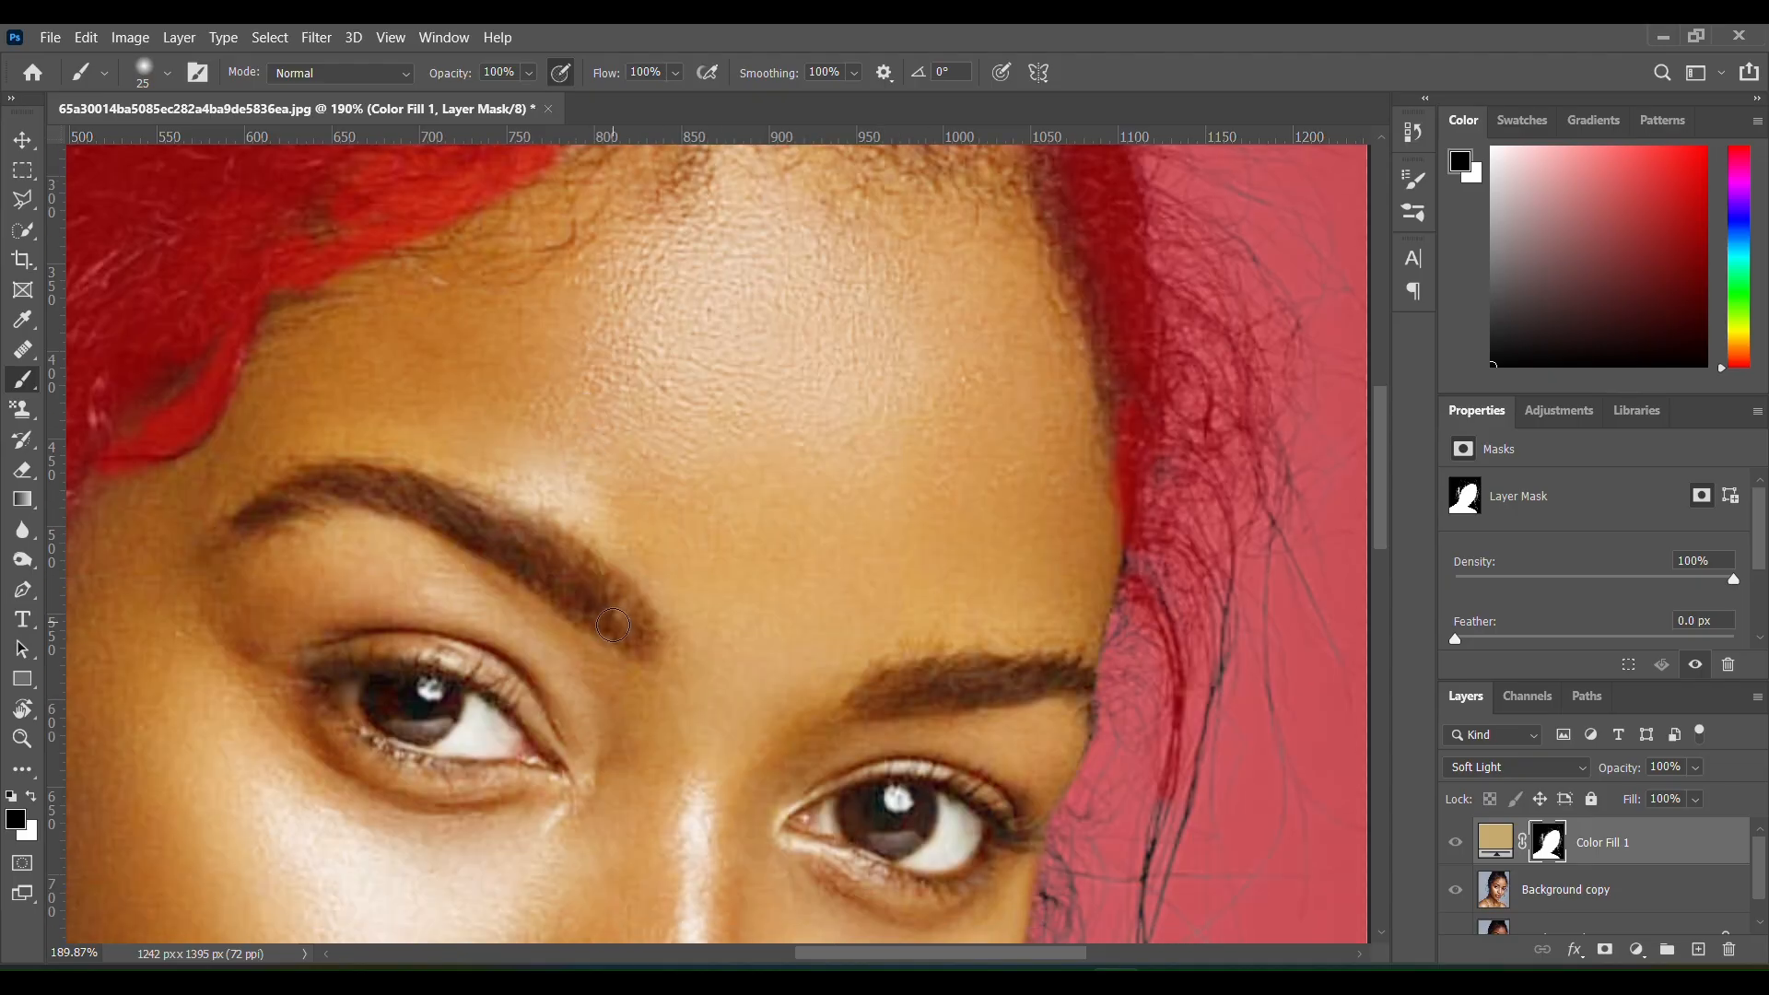
mouse_move(613, 624)
mouse_down()
mouse_move(582, 564)
mouse_move(441, 516)
mouse_move(628, 642)
mouse_move(638, 607)
mouse_move(650, 629)
mouse_move(546, 560)
mouse_up()
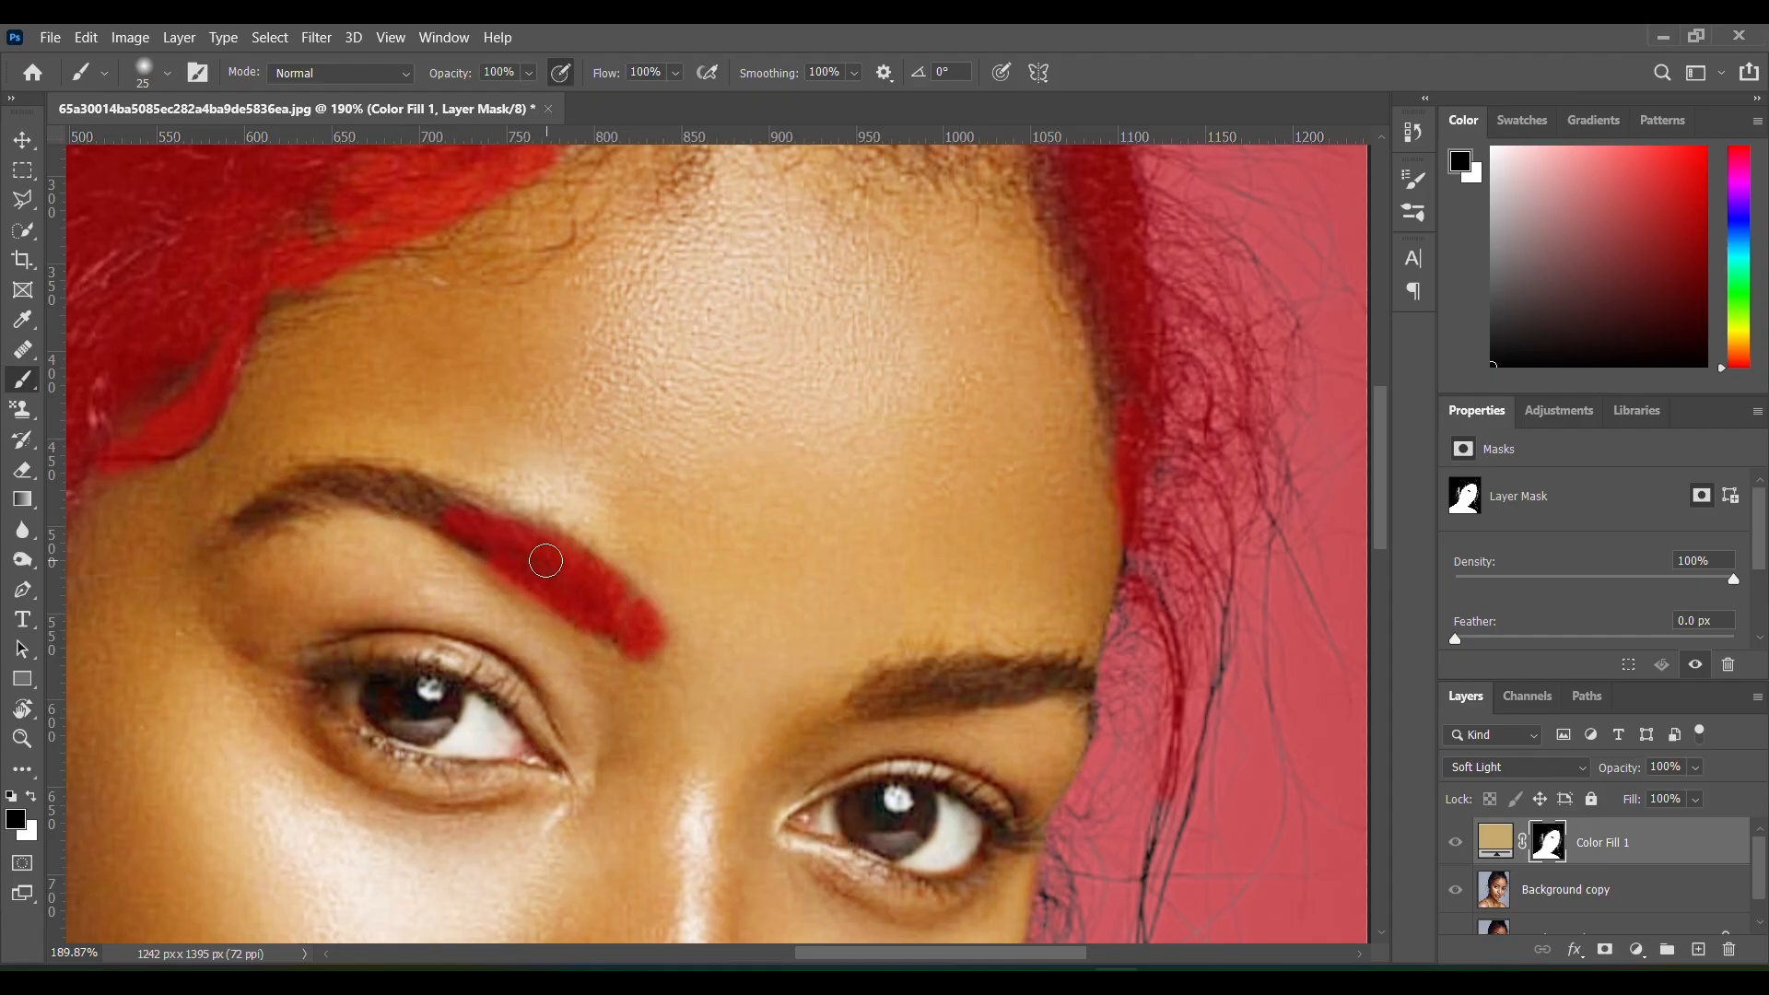
mouse_move(429, 513)
mouse_down()
mouse_move(343, 487)
mouse_move(525, 524)
mouse_move(370, 478)
mouse_move(242, 518)
mouse_move(302, 478)
mouse_move(271, 508)
mouse_move(404, 496)
mouse_up()
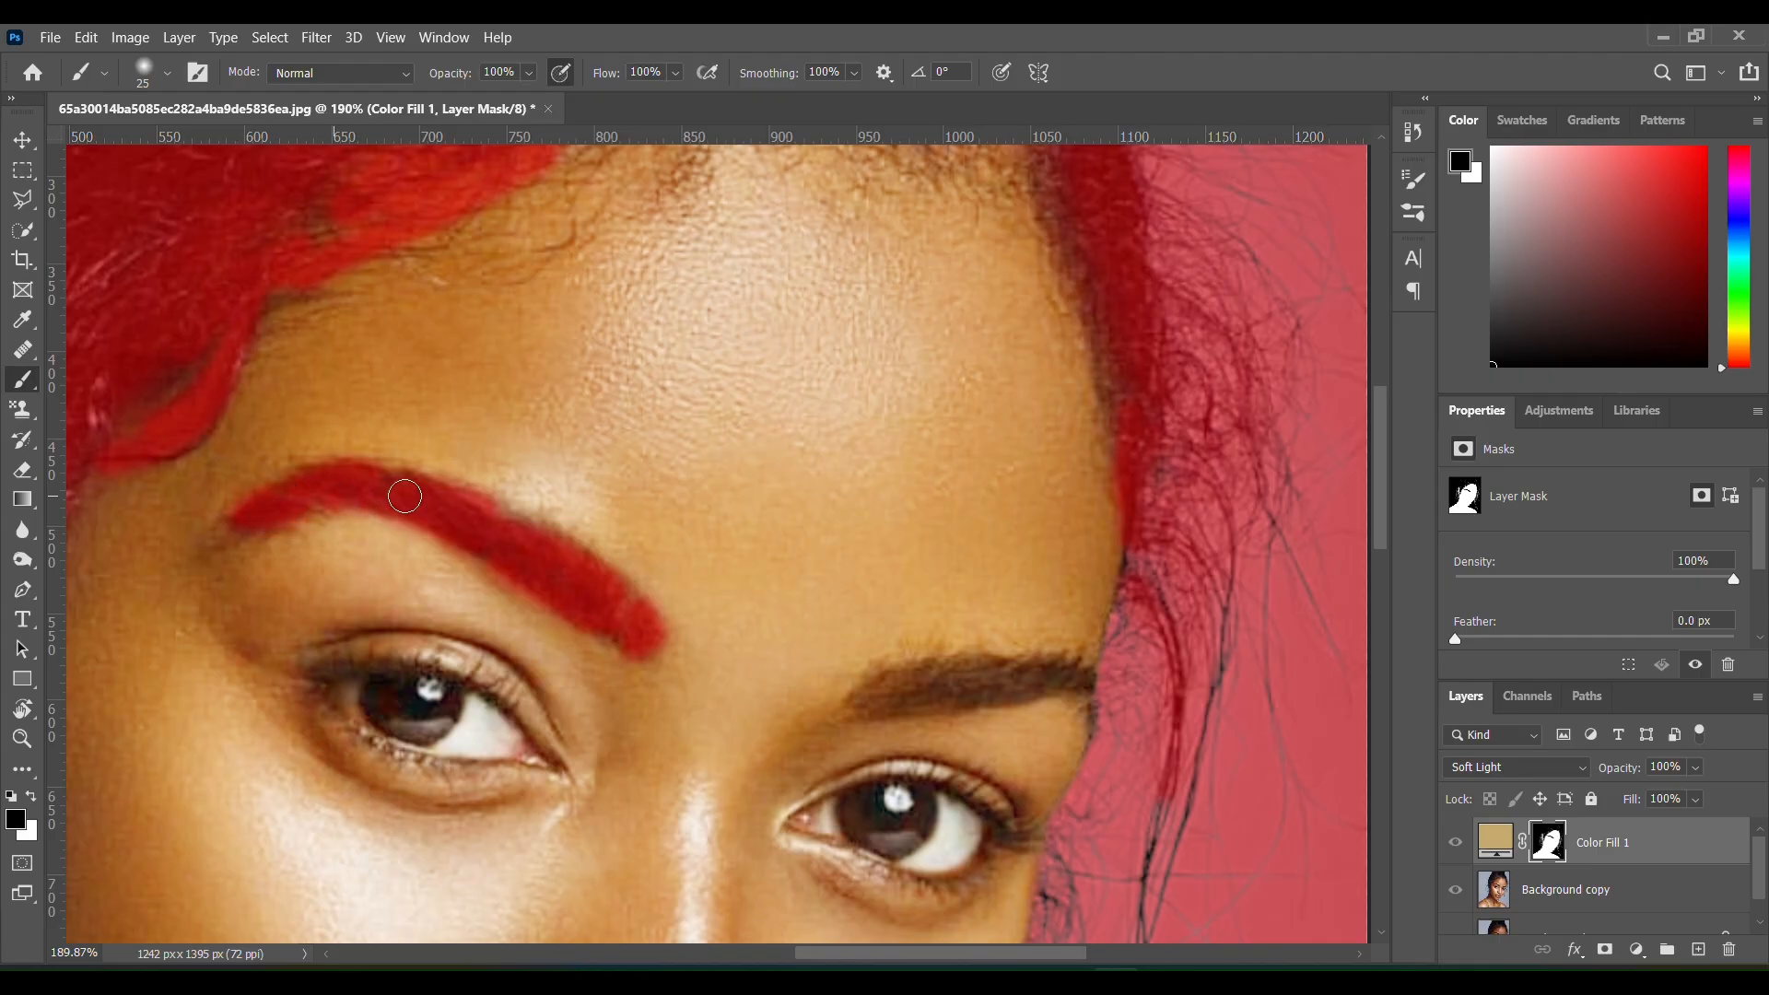
mouse_move(858, 705)
mouse_down()
mouse_move(1069, 665)
mouse_move(1096, 723)
mouse_up()
Mask out both eyes, covering the irises, the whites and the upper and lower lash lines
mouse_move(386, 689)
mouse_down()
mouse_move(441, 724)
mouse_move(426, 725)
mouse_move(388, 680)
mouse_move(455, 701)
mouse_move(429, 733)
mouse_move(360, 696)
mouse_up()
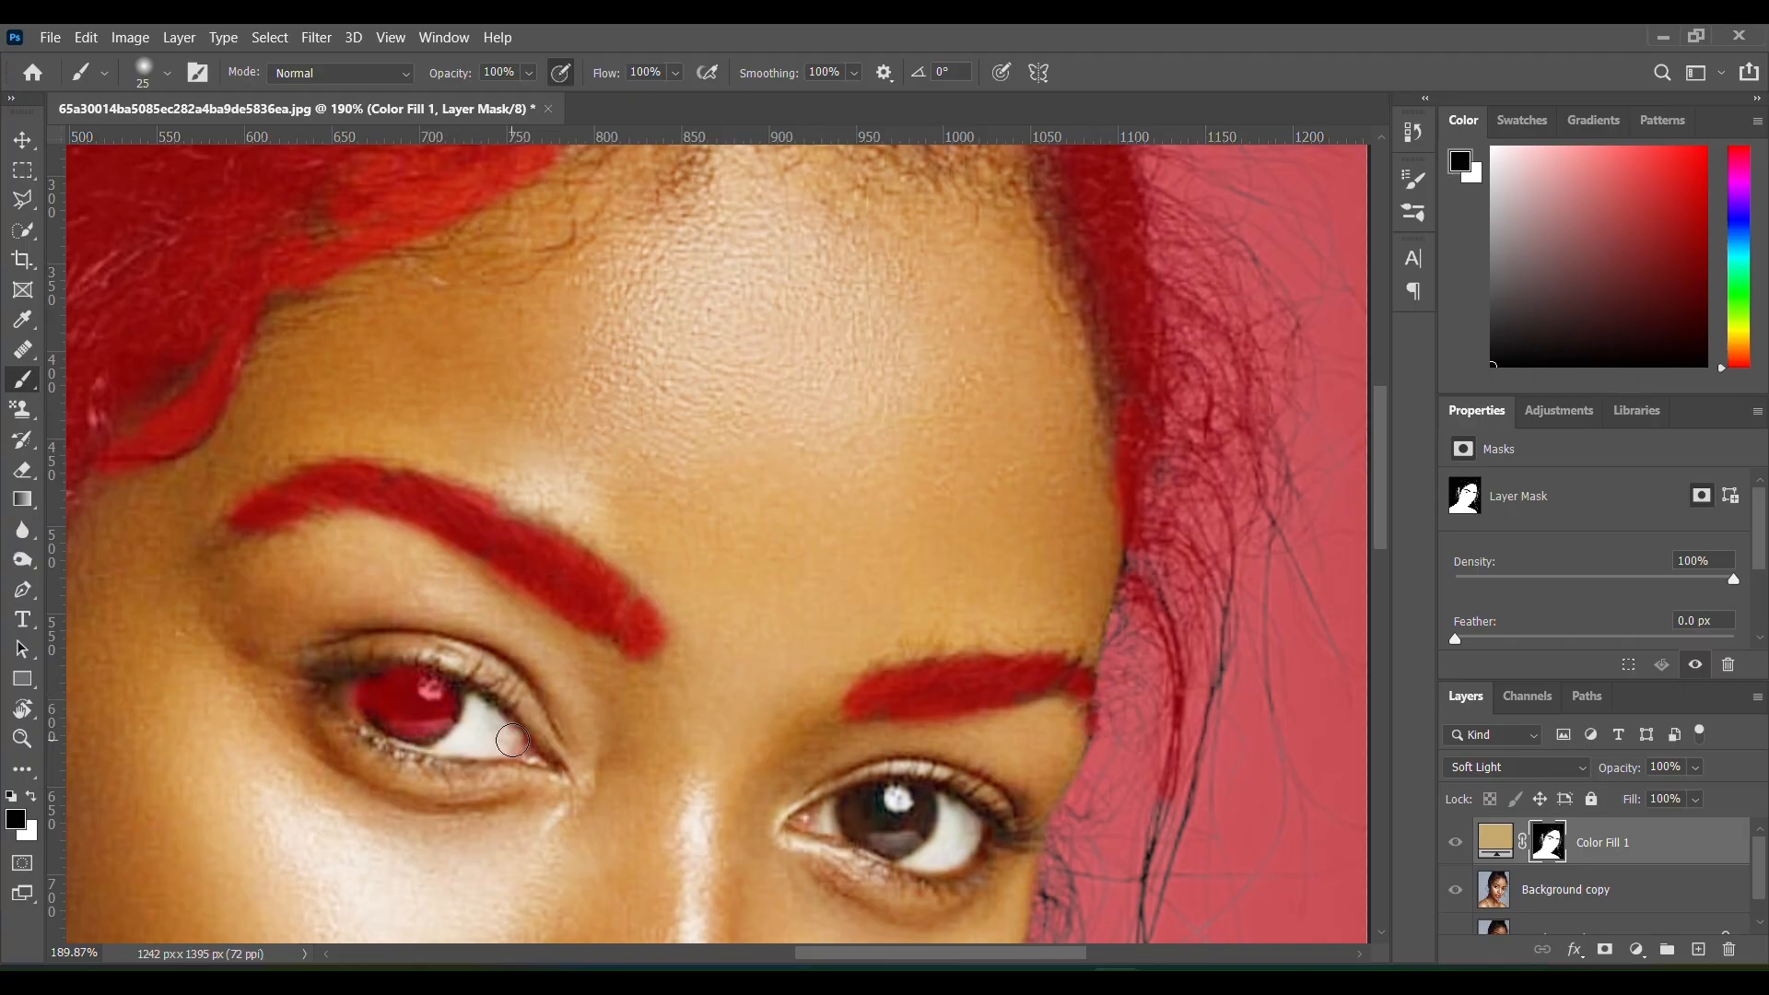
mouse_move(512, 739)
mouse_down()
mouse_move(458, 691)
mouse_move(457, 749)
mouse_move(409, 740)
mouse_move(513, 746)
mouse_move(490, 747)
mouse_move(488, 714)
mouse_move(327, 673)
mouse_move(432, 667)
mouse_move(535, 724)
mouse_move(438, 763)
mouse_move(334, 715)
mouse_move(399, 720)
mouse_up()
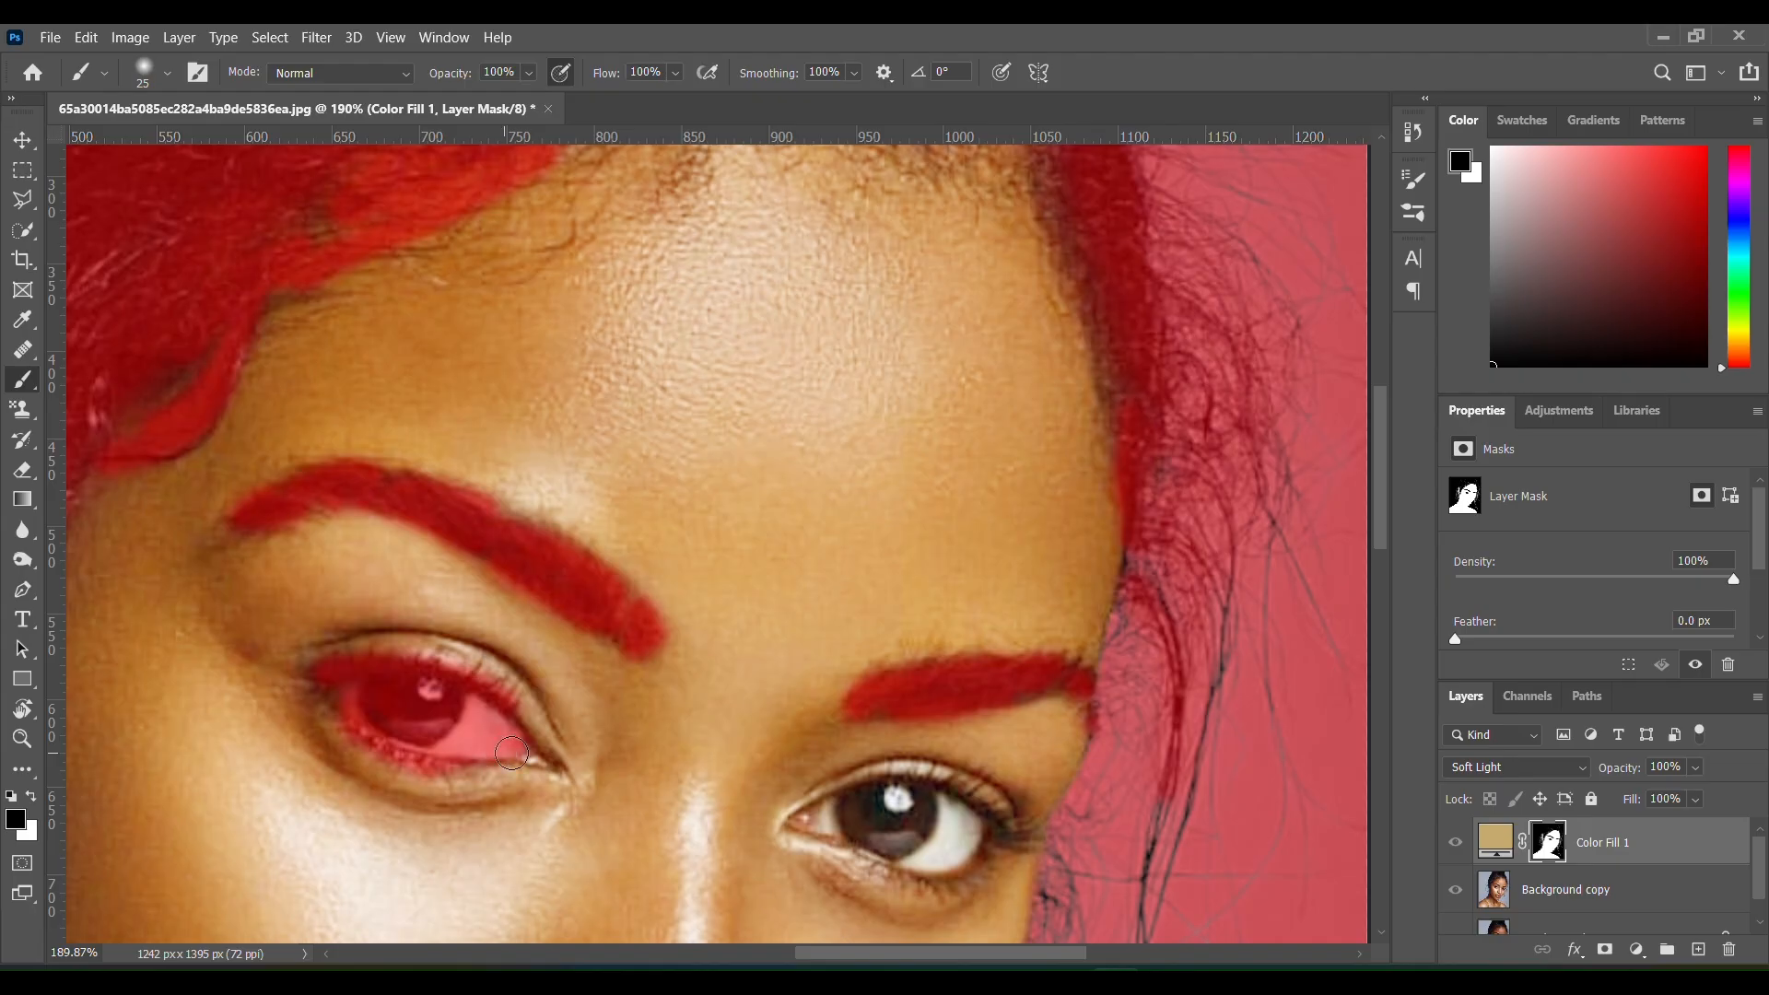
mouse_move(511, 754)
mouse_down()
mouse_move(551, 742)
mouse_move(429, 713)
mouse_move(419, 625)
mouse_up()
mouse_move(808, 680)
mouse_down()
mouse_move(778, 699)
mouse_move(823, 664)
mouse_move(830, 702)
mouse_move(833, 683)
mouse_move(795, 722)
mouse_move(708, 685)
mouse_move(870, 702)
mouse_move(849, 679)
mouse_move(897, 716)
mouse_move(856, 725)
mouse_up()
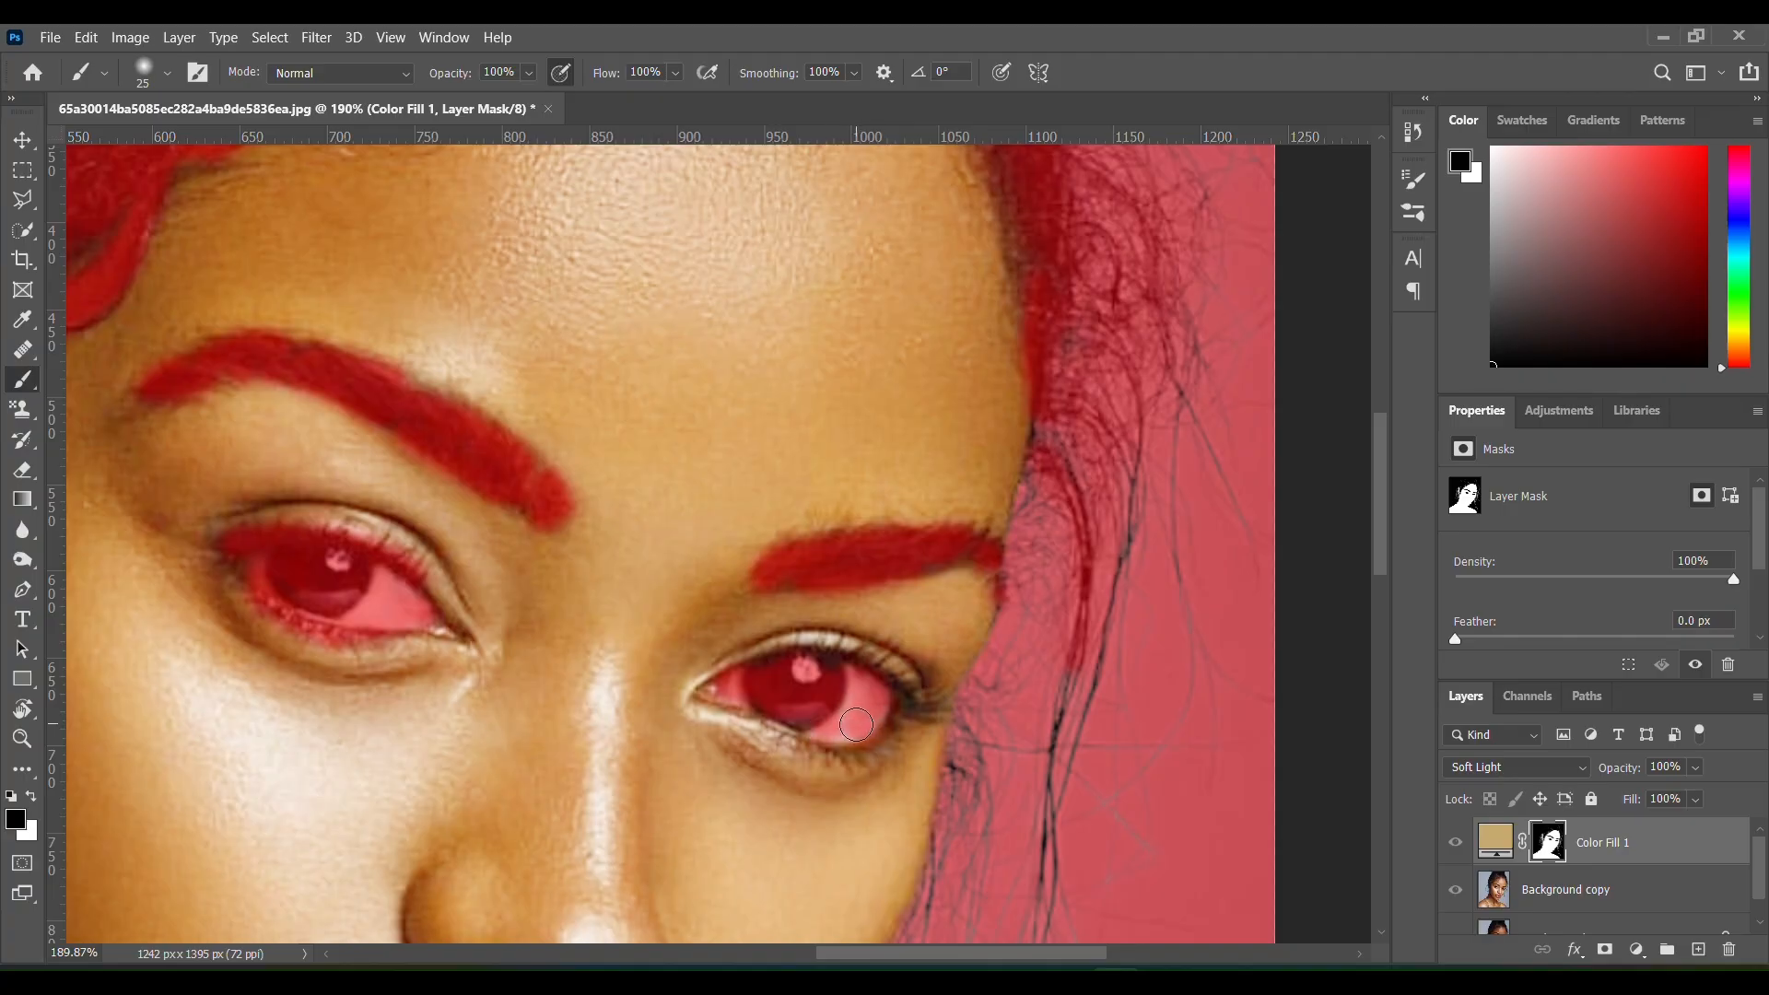
mouse_move(727, 667)
mouse_down()
mouse_move(880, 666)
mouse_move(926, 709)
mouse_up()
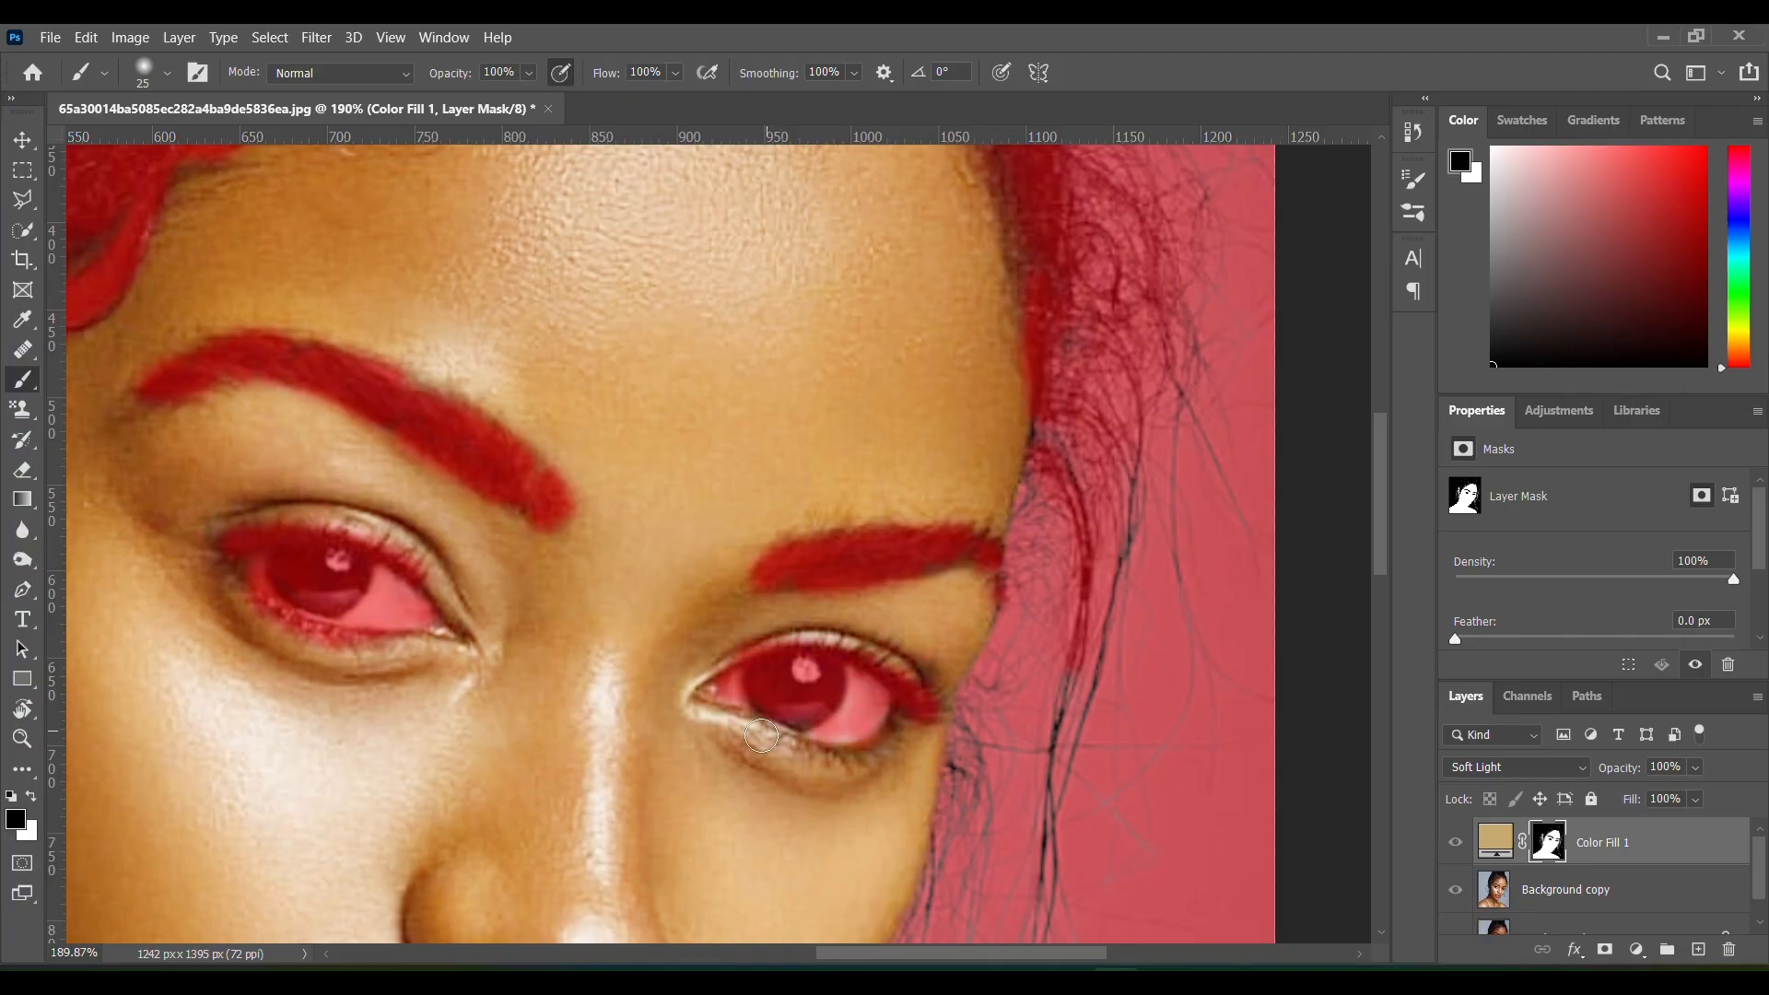
mouse_move(761, 735)
mouse_down()
mouse_move(881, 741)
mouse_move(865, 745)
mouse_move(900, 711)
mouse_up()
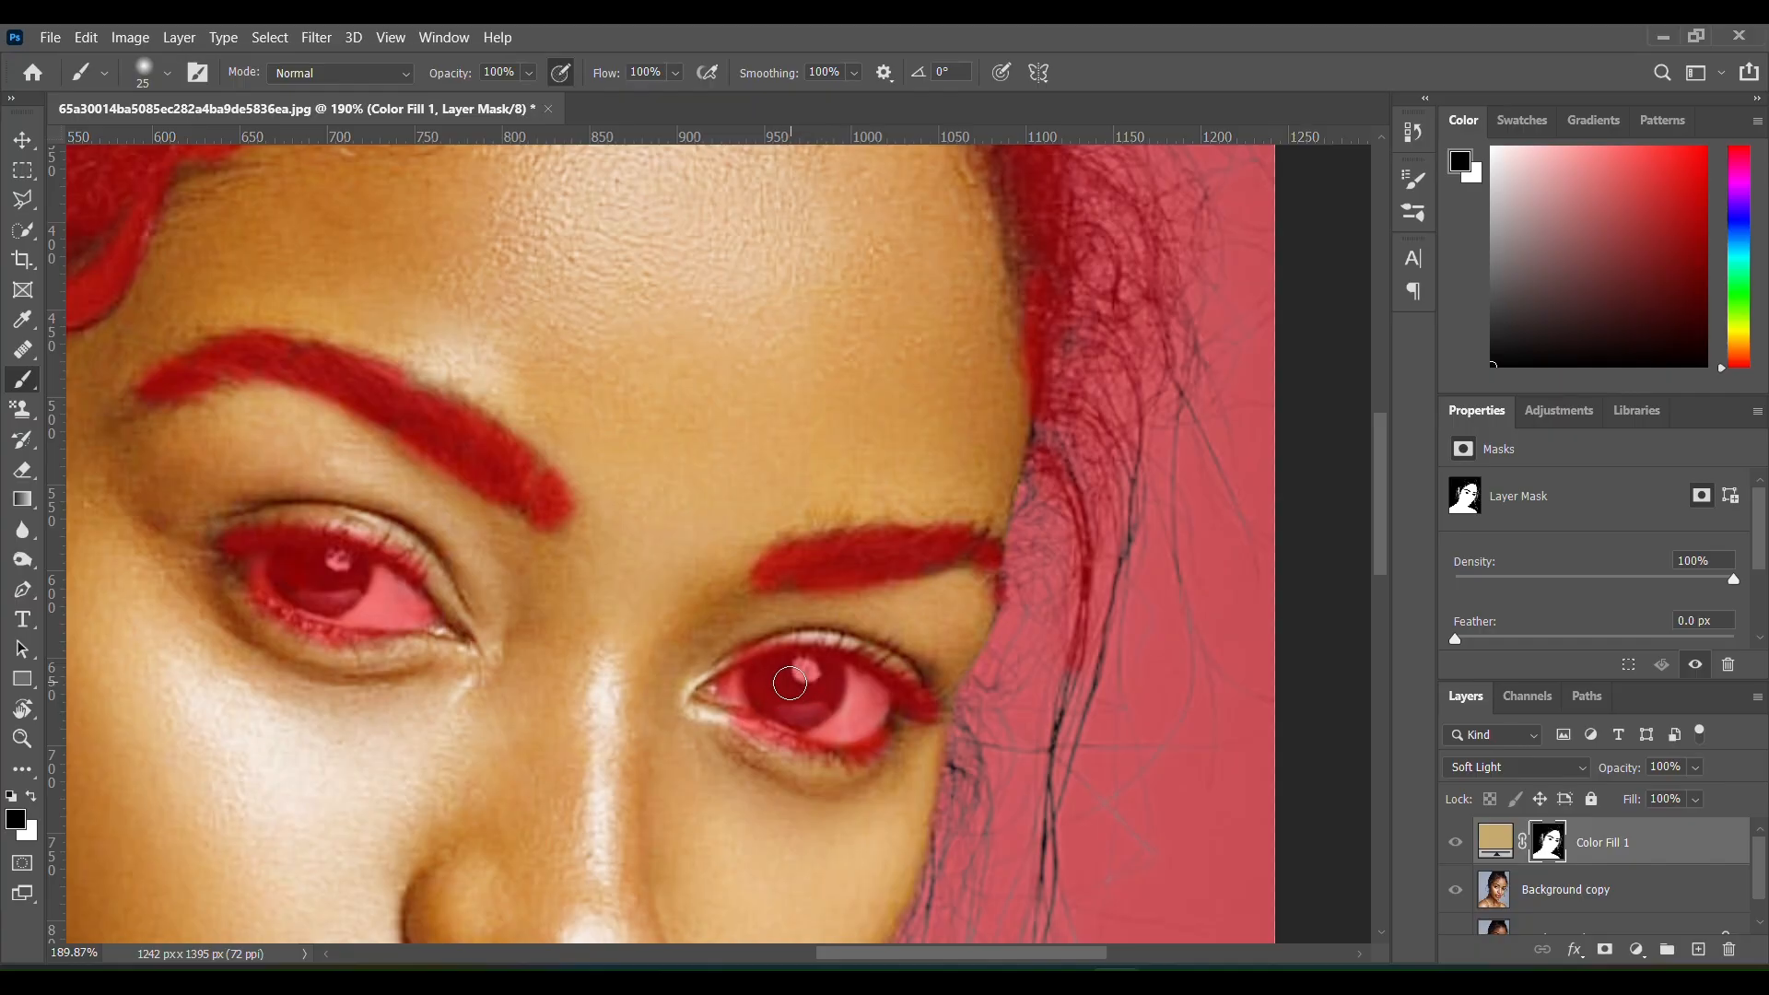
scroll(806, 682, down, 3)
scroll(489, 693, down, 3)
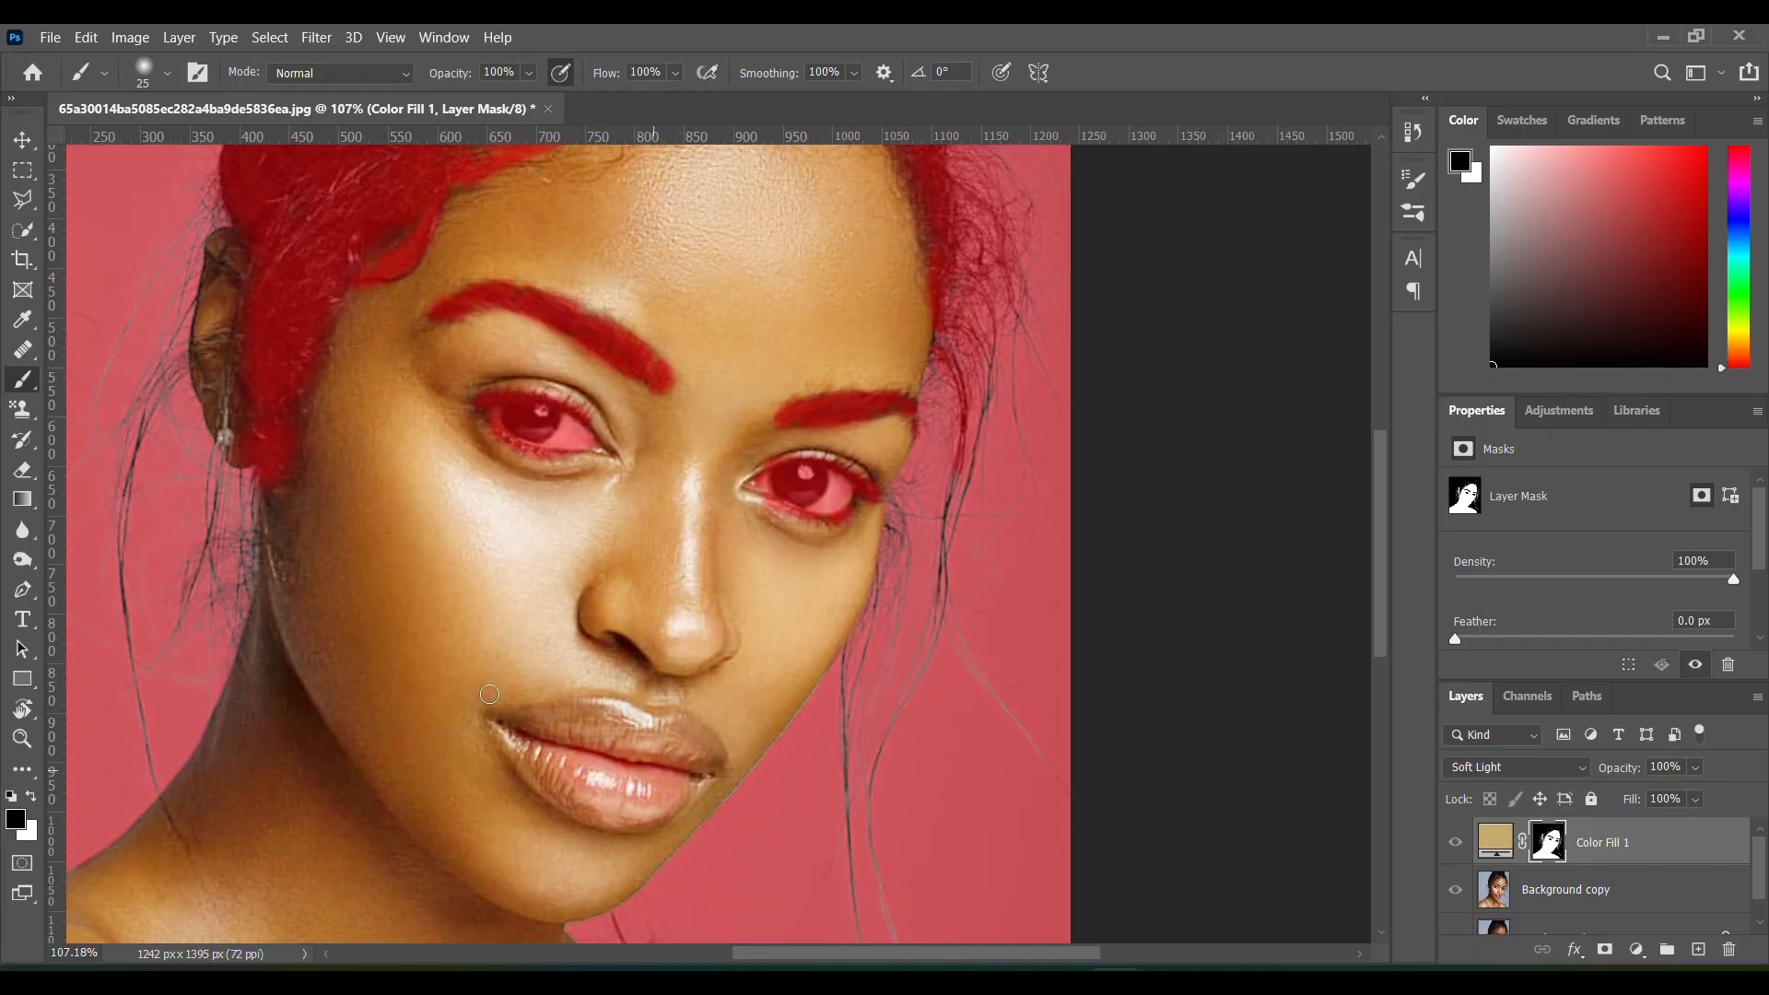
Mask out the hair wisps below the ear and the full upper and lower lips on the Color Fill 1 mask
drag(254, 542, 259, 475)
scroll(569, 660, up, 2)
mouse_move(490, 720)
mouse_down()
mouse_move(592, 692)
mouse_move(681, 700)
mouse_move(731, 714)
mouse_move(788, 787)
mouse_move(693, 851)
mouse_move(601, 854)
mouse_move(505, 788)
mouse_move(468, 710)
mouse_move(577, 802)
mouse_move(640, 819)
mouse_move(591, 761)
mouse_move(513, 743)
mouse_move(600, 736)
mouse_move(586, 752)
mouse_move(608, 721)
mouse_move(546, 726)
mouse_up()
mouse_move(746, 759)
mouse_down()
mouse_move(586, 706)
mouse_move(674, 726)
mouse_move(544, 724)
mouse_move(626, 706)
mouse_move(673, 752)
mouse_move(778, 782)
mouse_move(708, 736)
mouse_move(734, 750)
mouse_move(719, 772)
mouse_move(646, 754)
mouse_move(710, 808)
mouse_move(663, 789)
mouse_move(744, 792)
mouse_move(666, 843)
mouse_move(529, 775)
mouse_move(662, 834)
mouse_up()
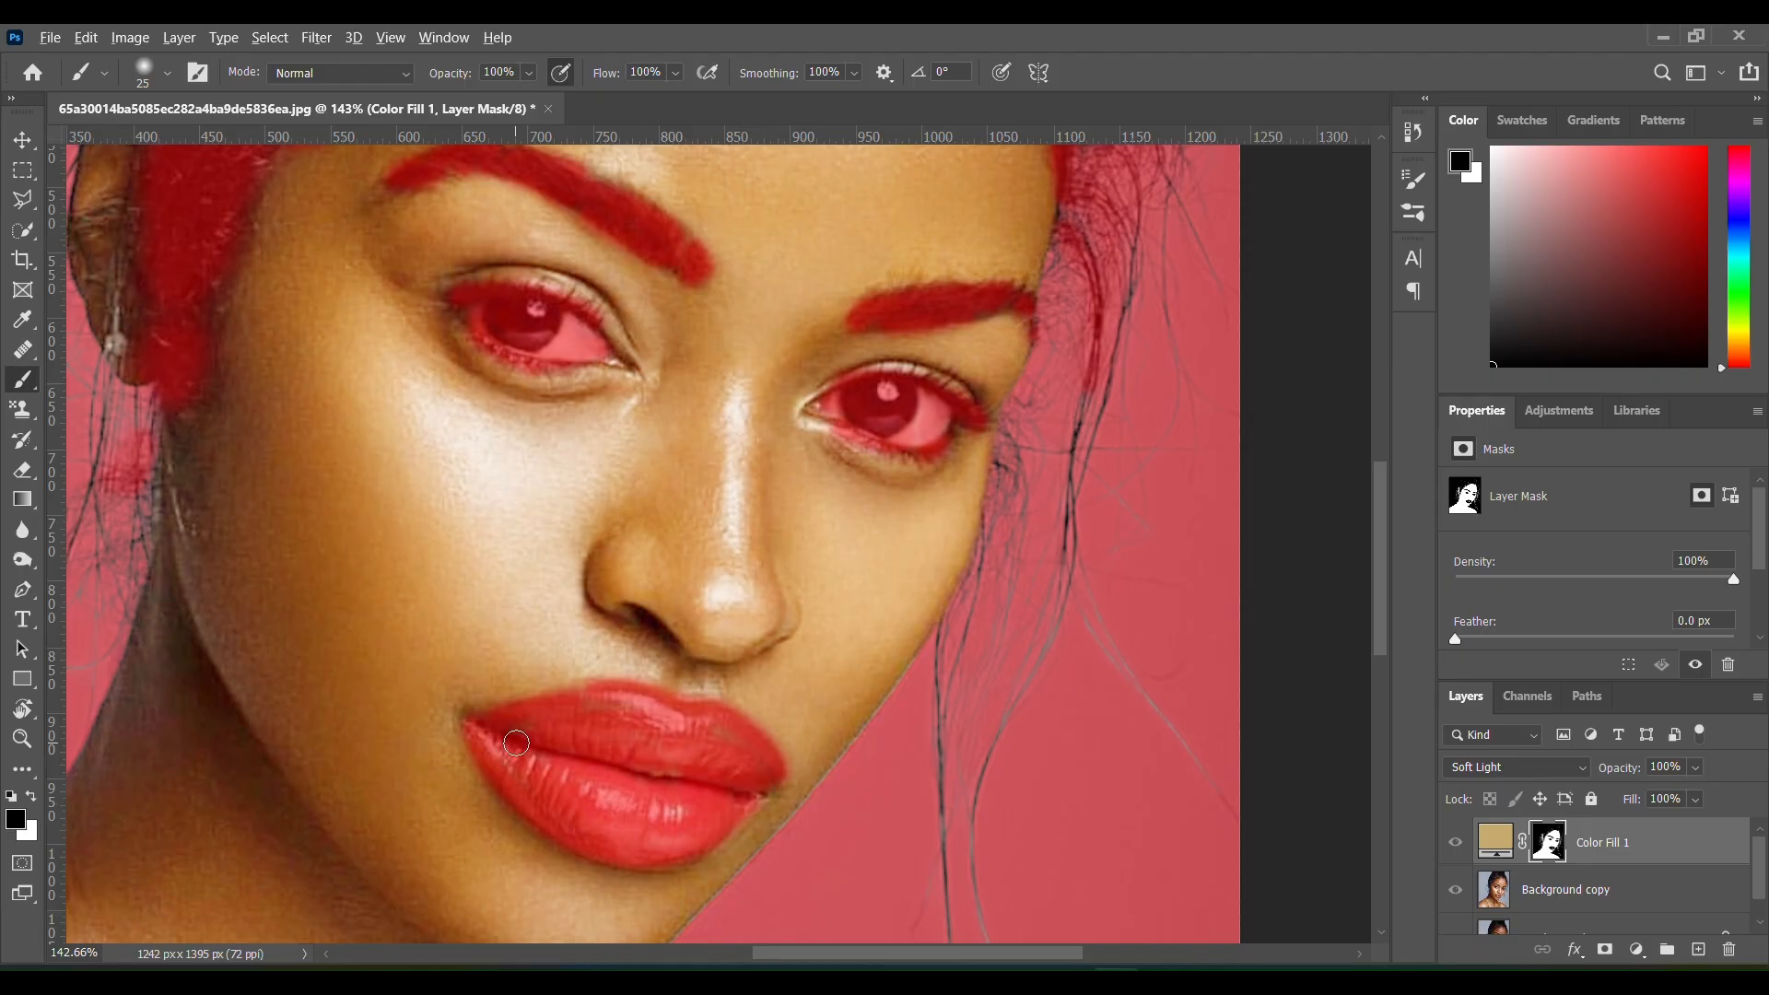
Enlarge the brush to 55 px and mask out the loose hair strands below the ear and beside the far cheek
scroll(516, 742, down, 3)
right_click(280, 573)
key(bracketright)
key(bracketright)
key(bracketright)
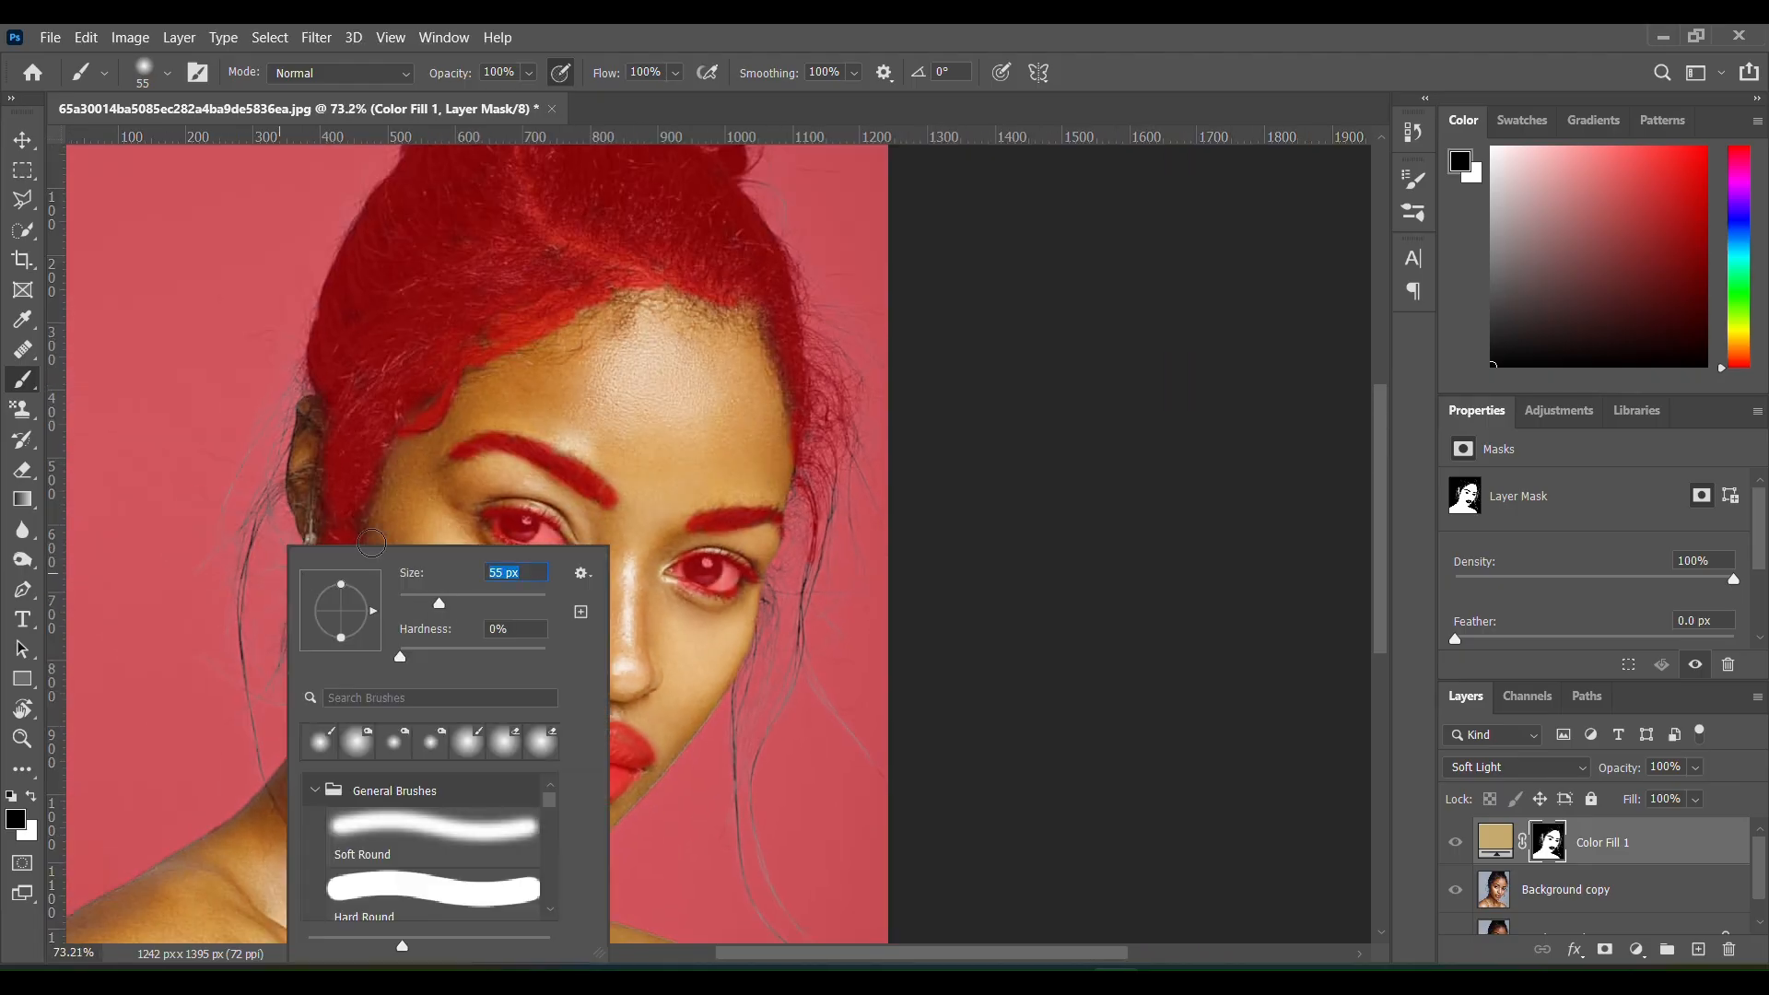
click(216, 527)
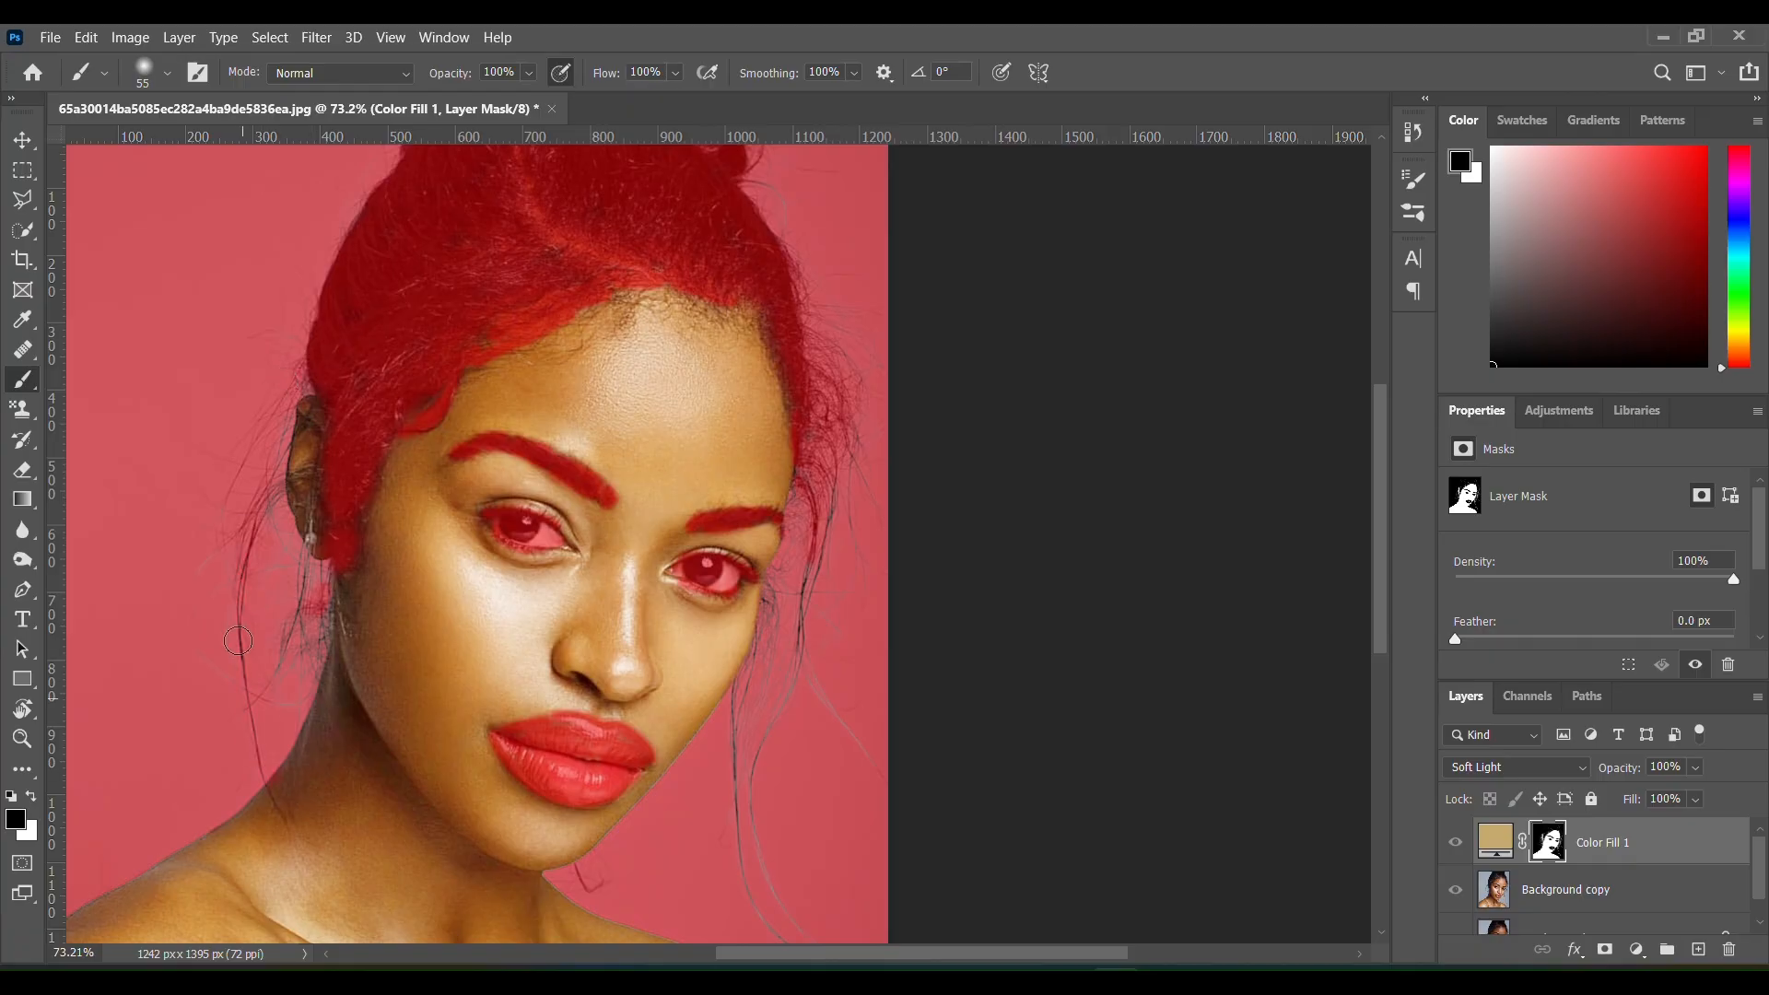
drag(307, 551, 323, 614)
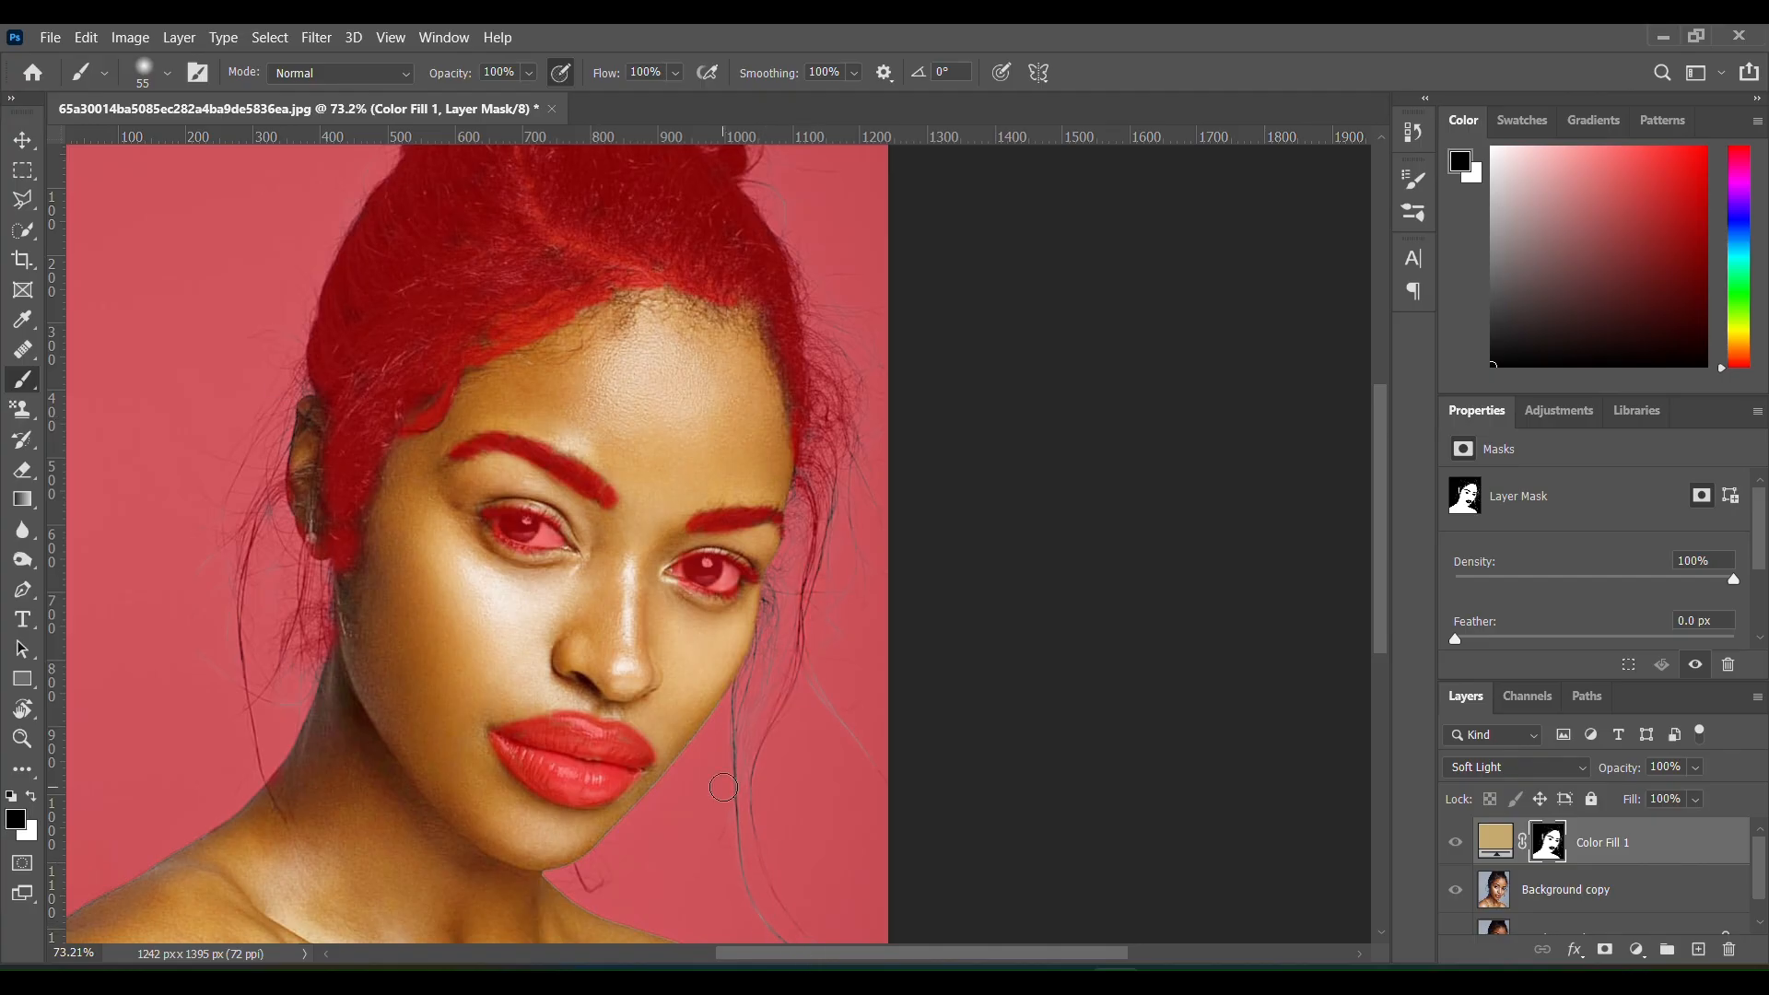
drag(771, 652, 777, 579)
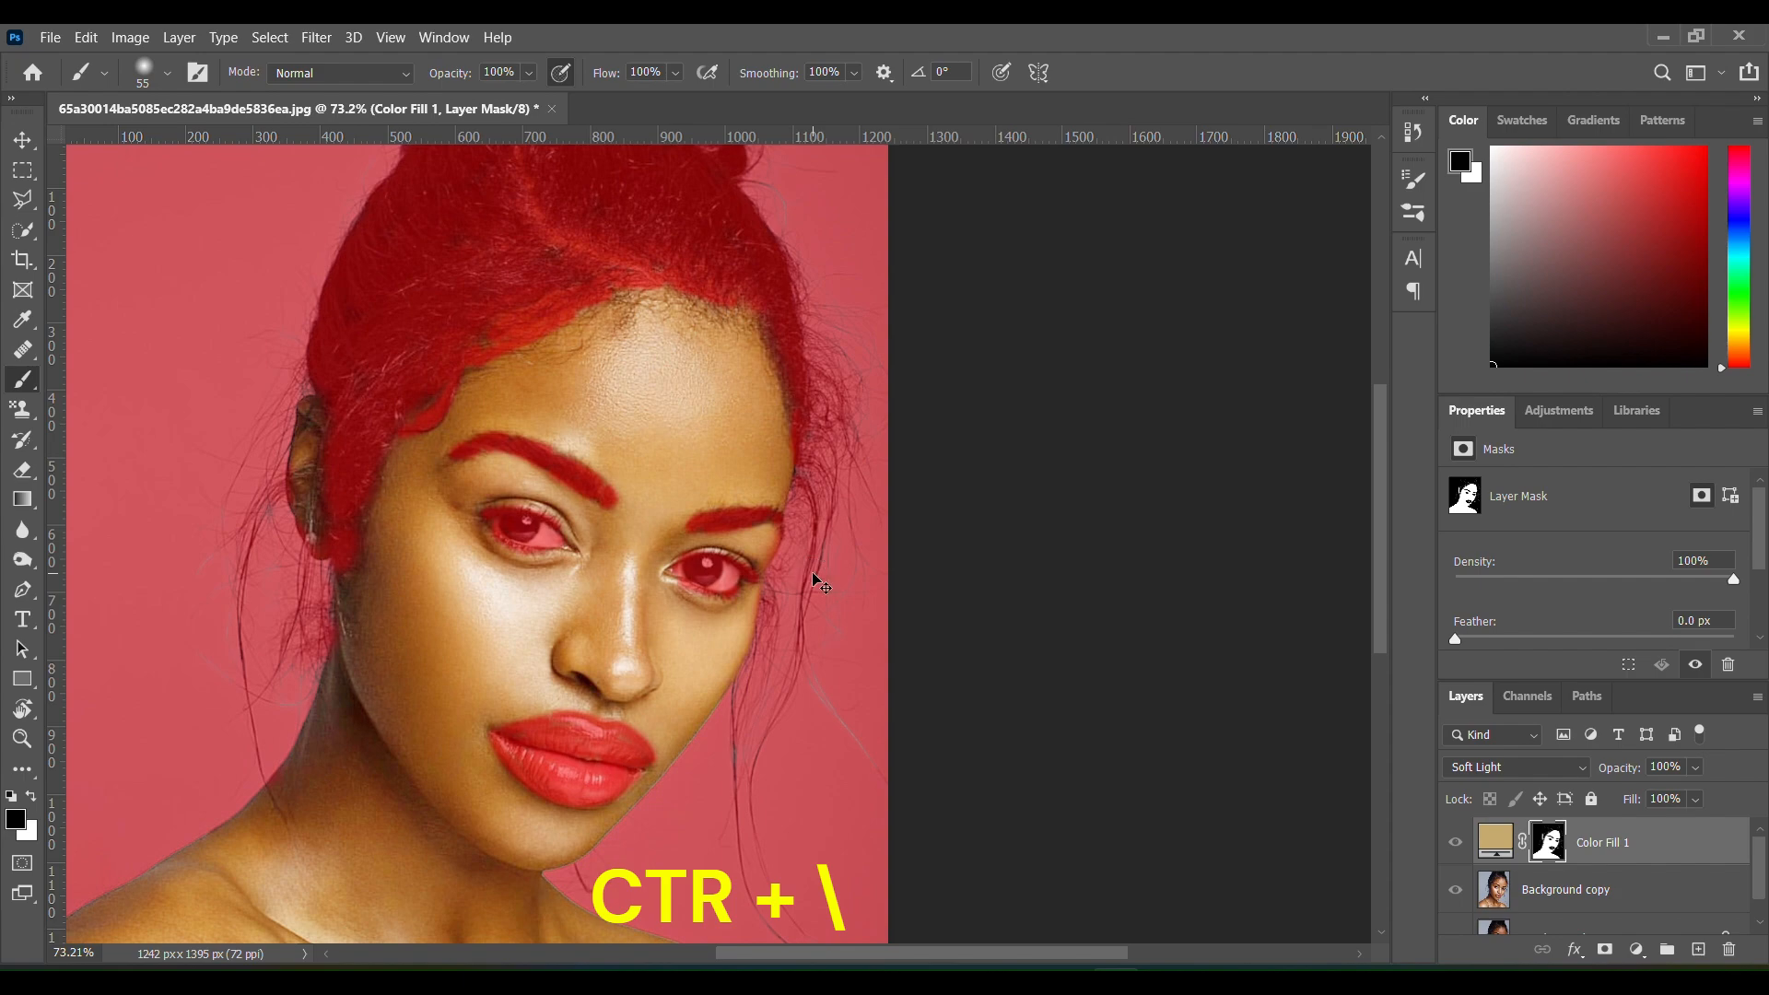
Hide the red layer mask overlay and examine the masked skin tone on the whole portrait and up close on the face
key(ctrl+backslash)
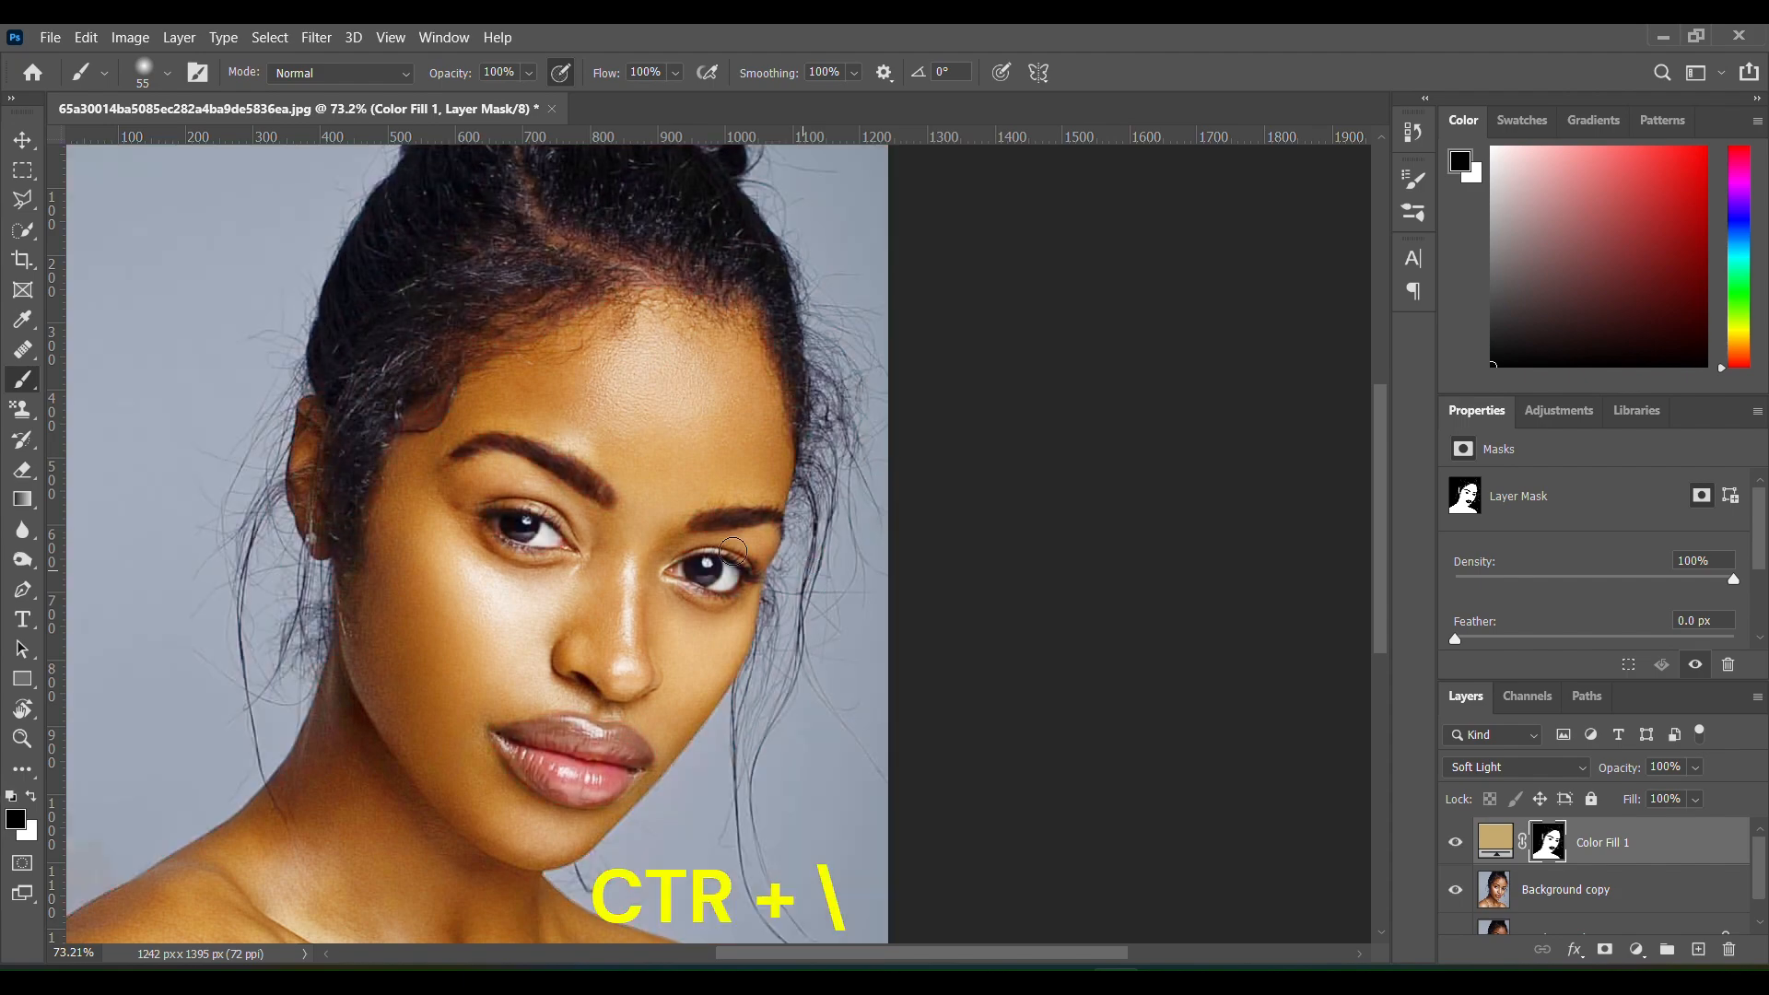
key(ctrl+0)
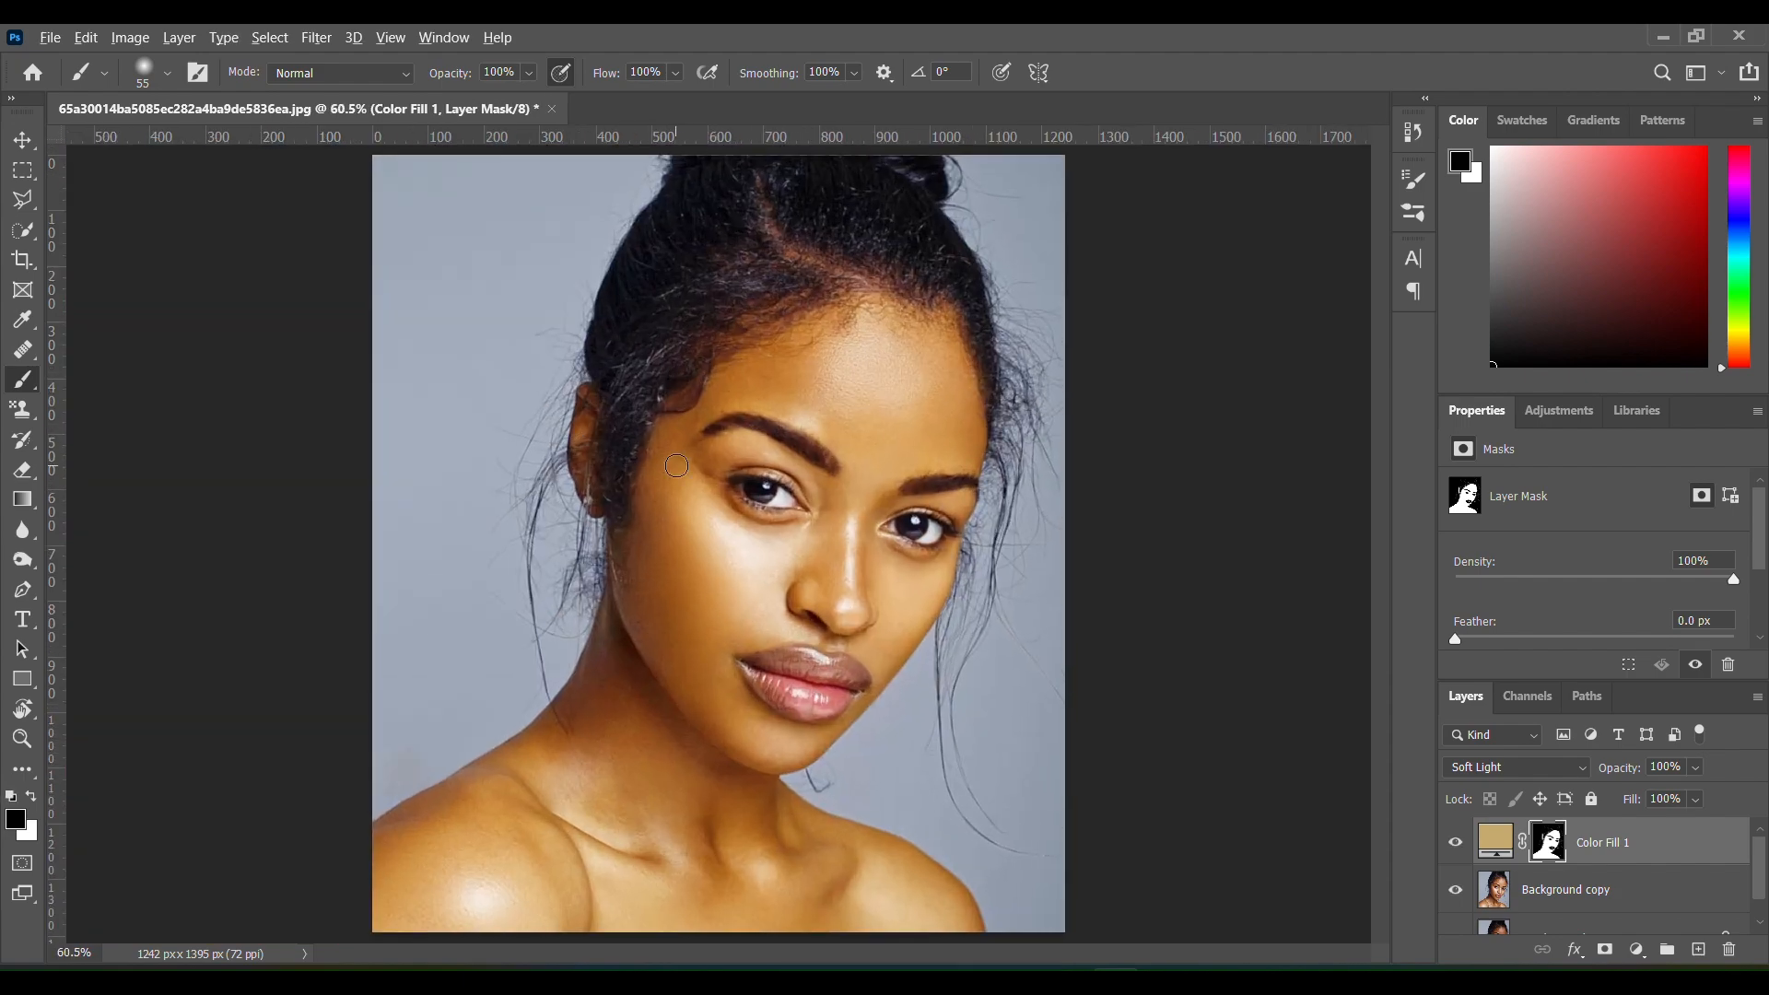
scroll(676, 466, up, 1)
scroll(676, 465, down, 1)
scroll(676, 465, up, 1)
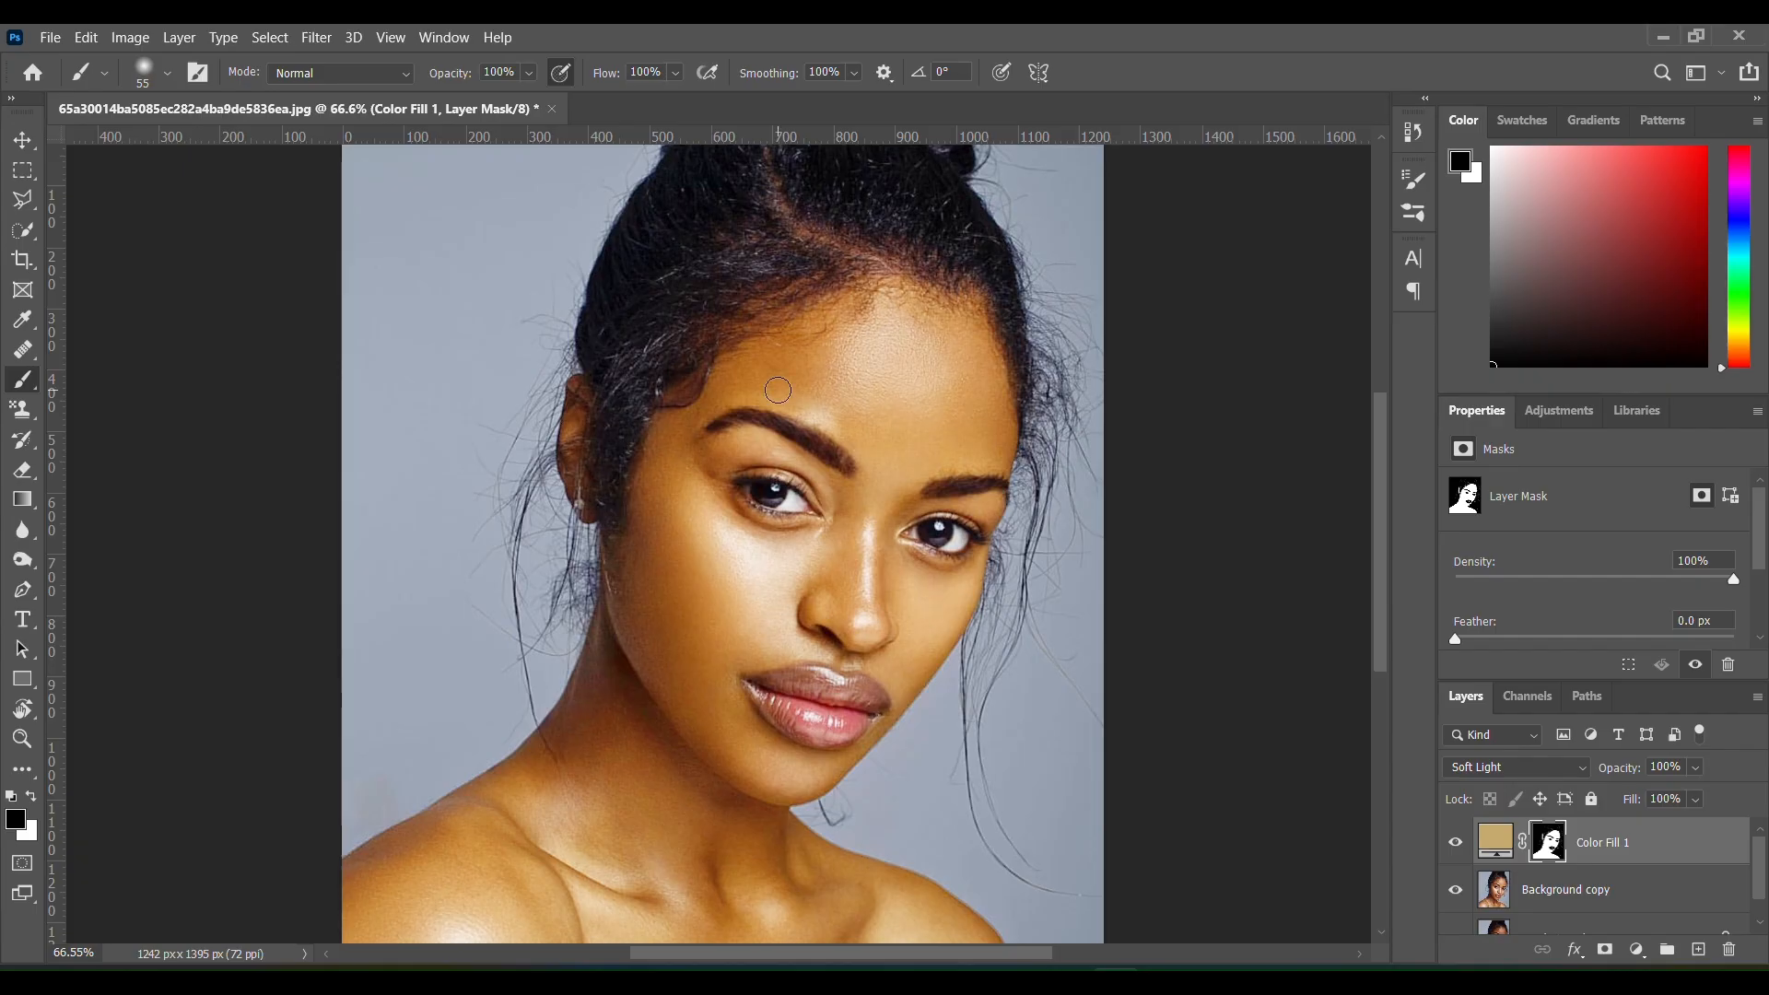
scroll(778, 390, up, 8)
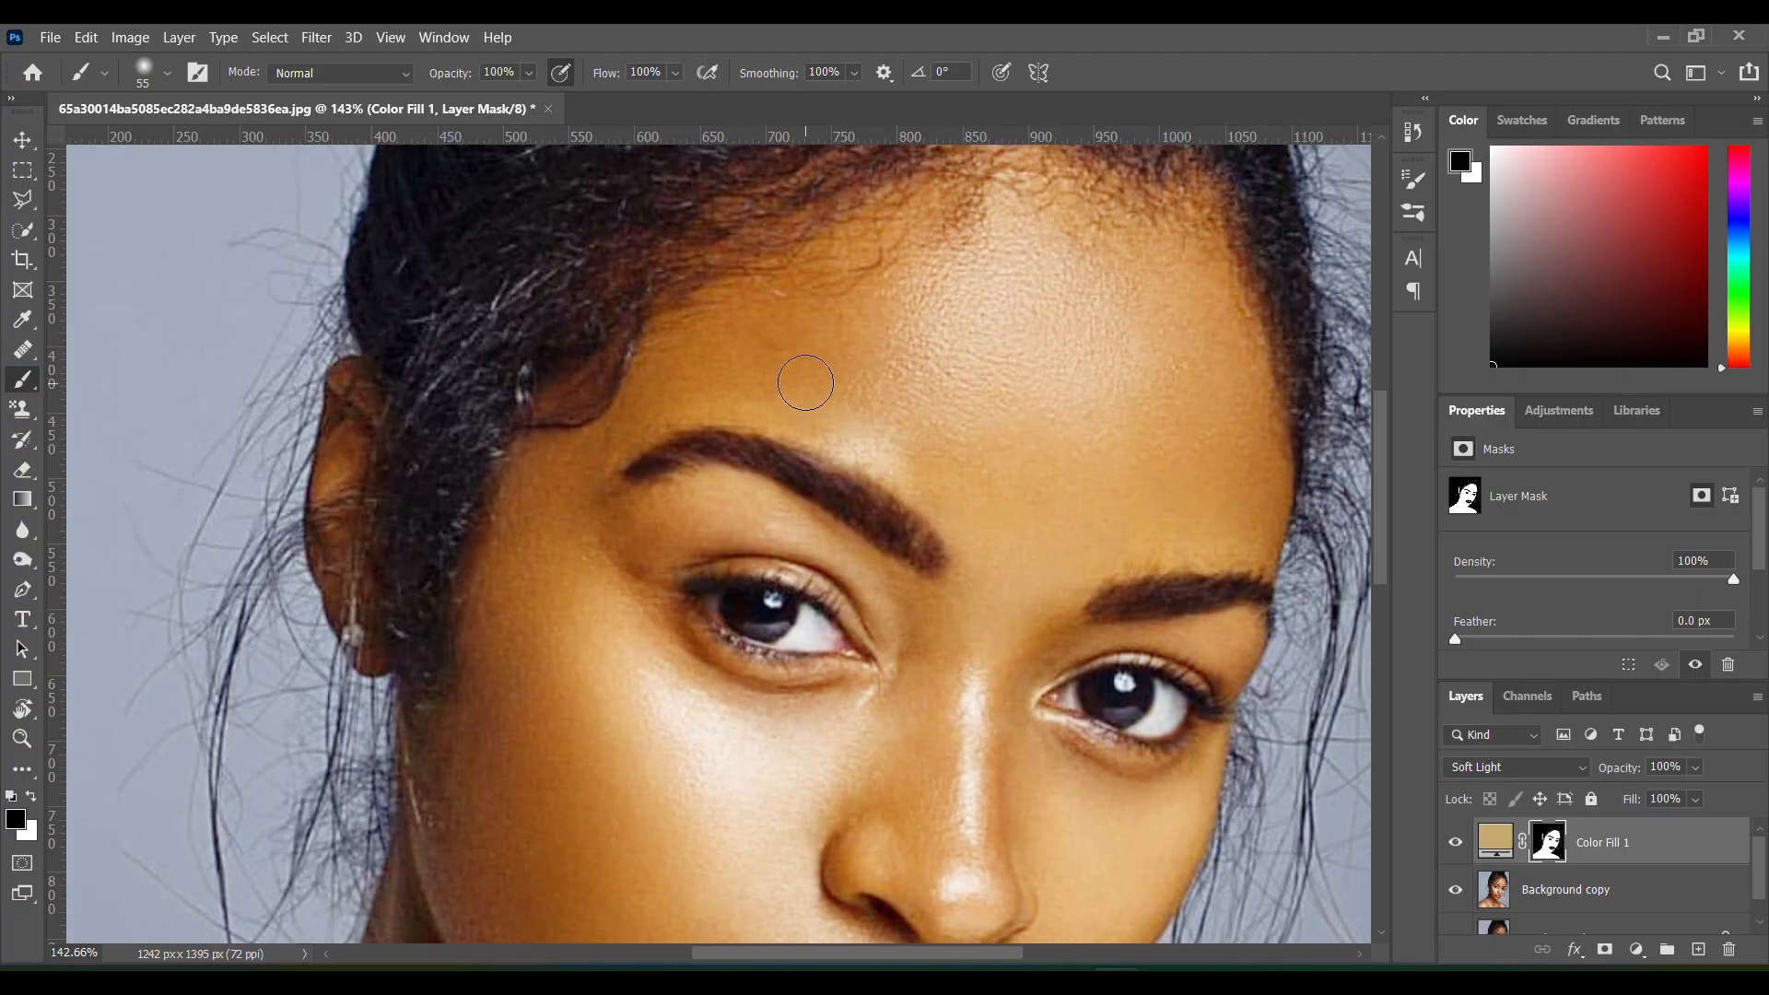
scroll(805, 383, down, 5)
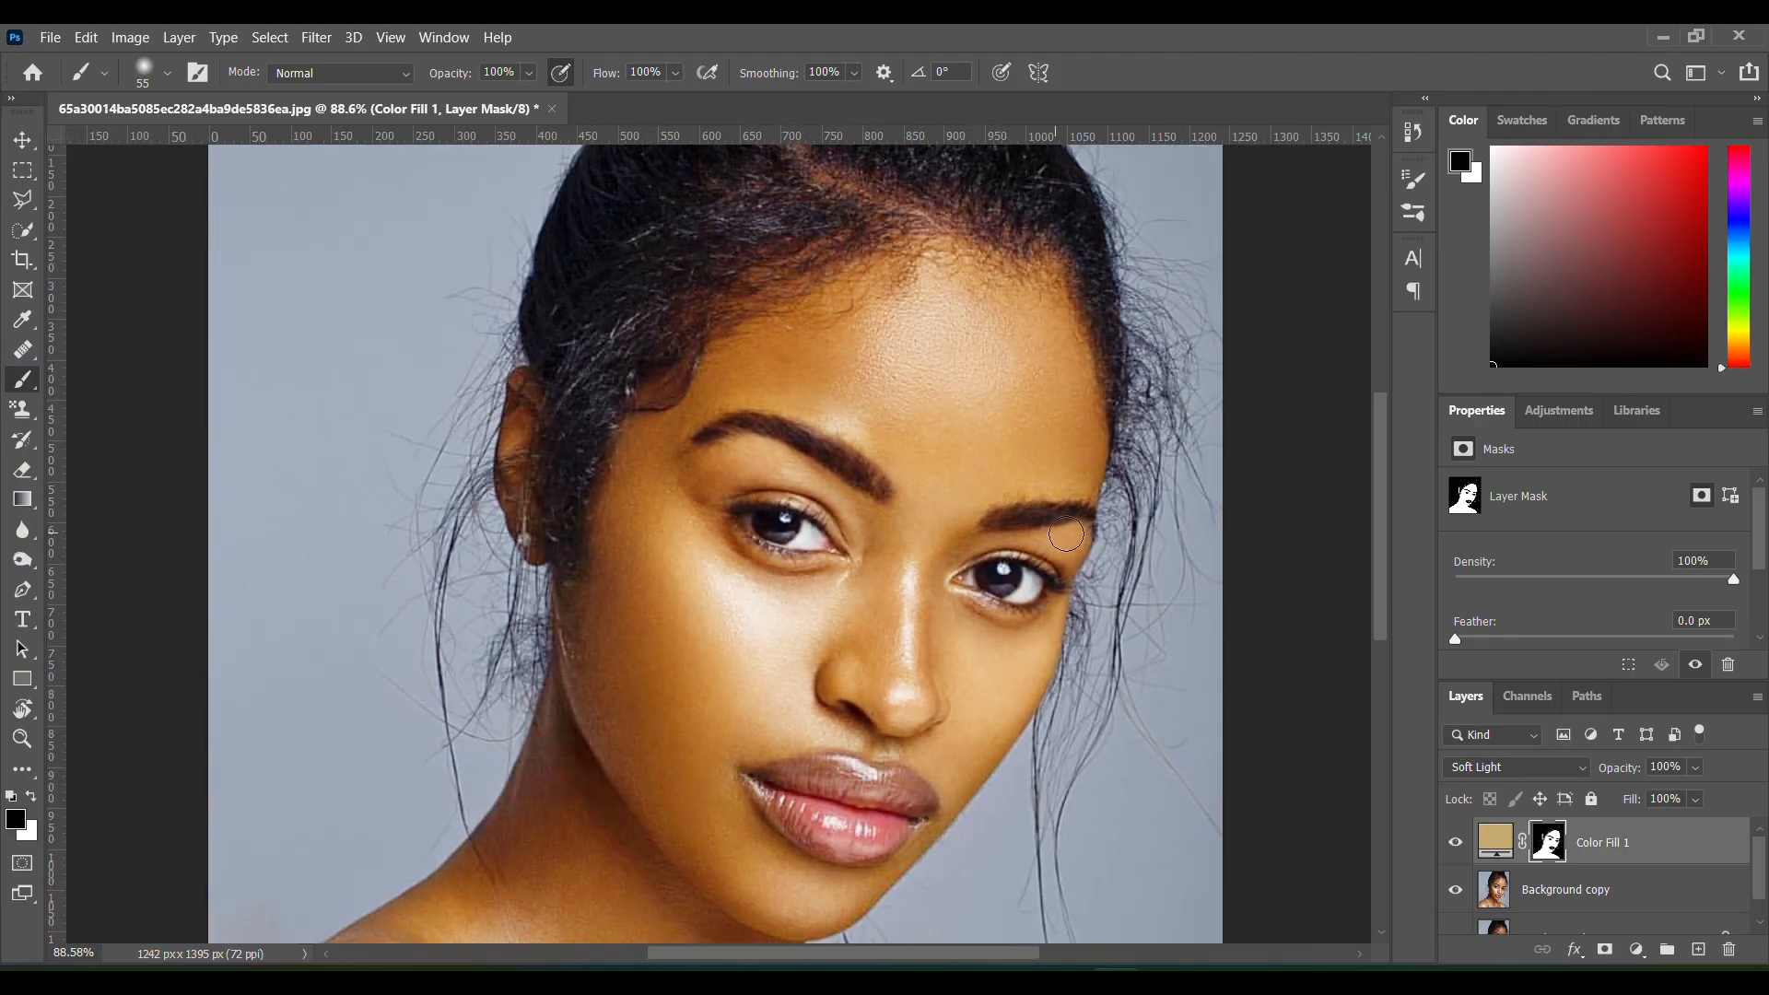
Add a new empty layer above Color Fill 1 and set the foreground color to bright red for the brush
click(1697, 949)
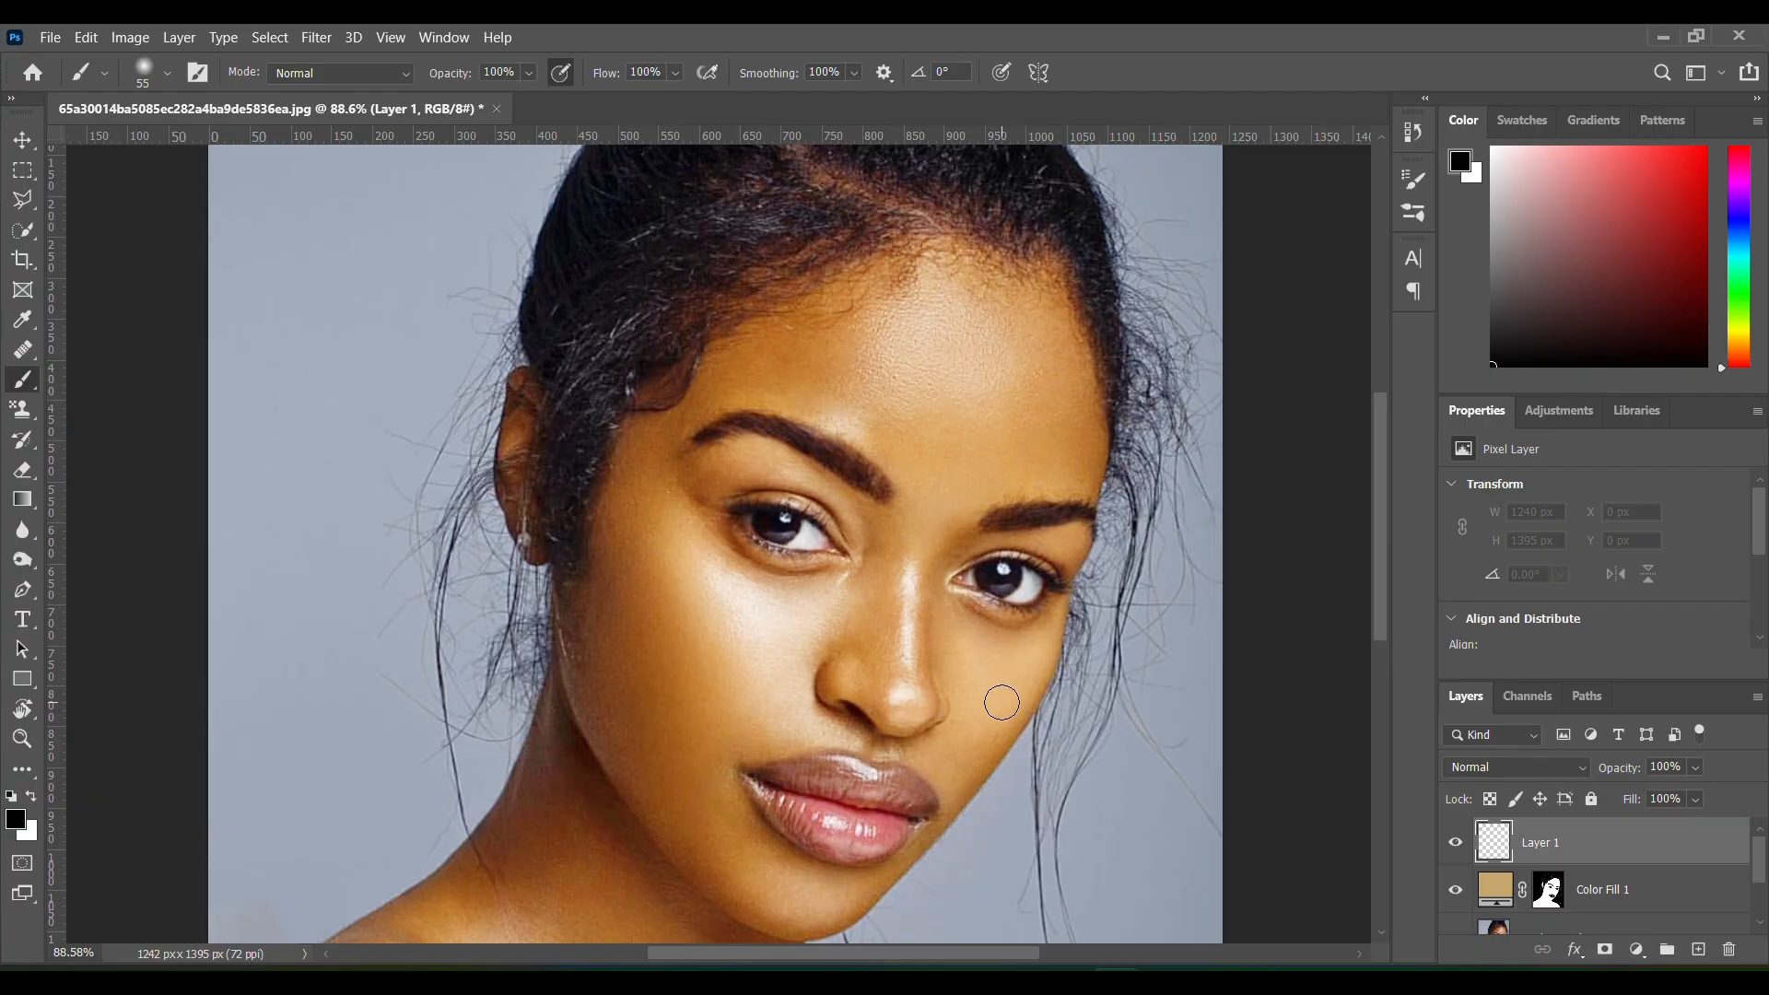
scroll(810, 799, up, 4)
click(14, 819)
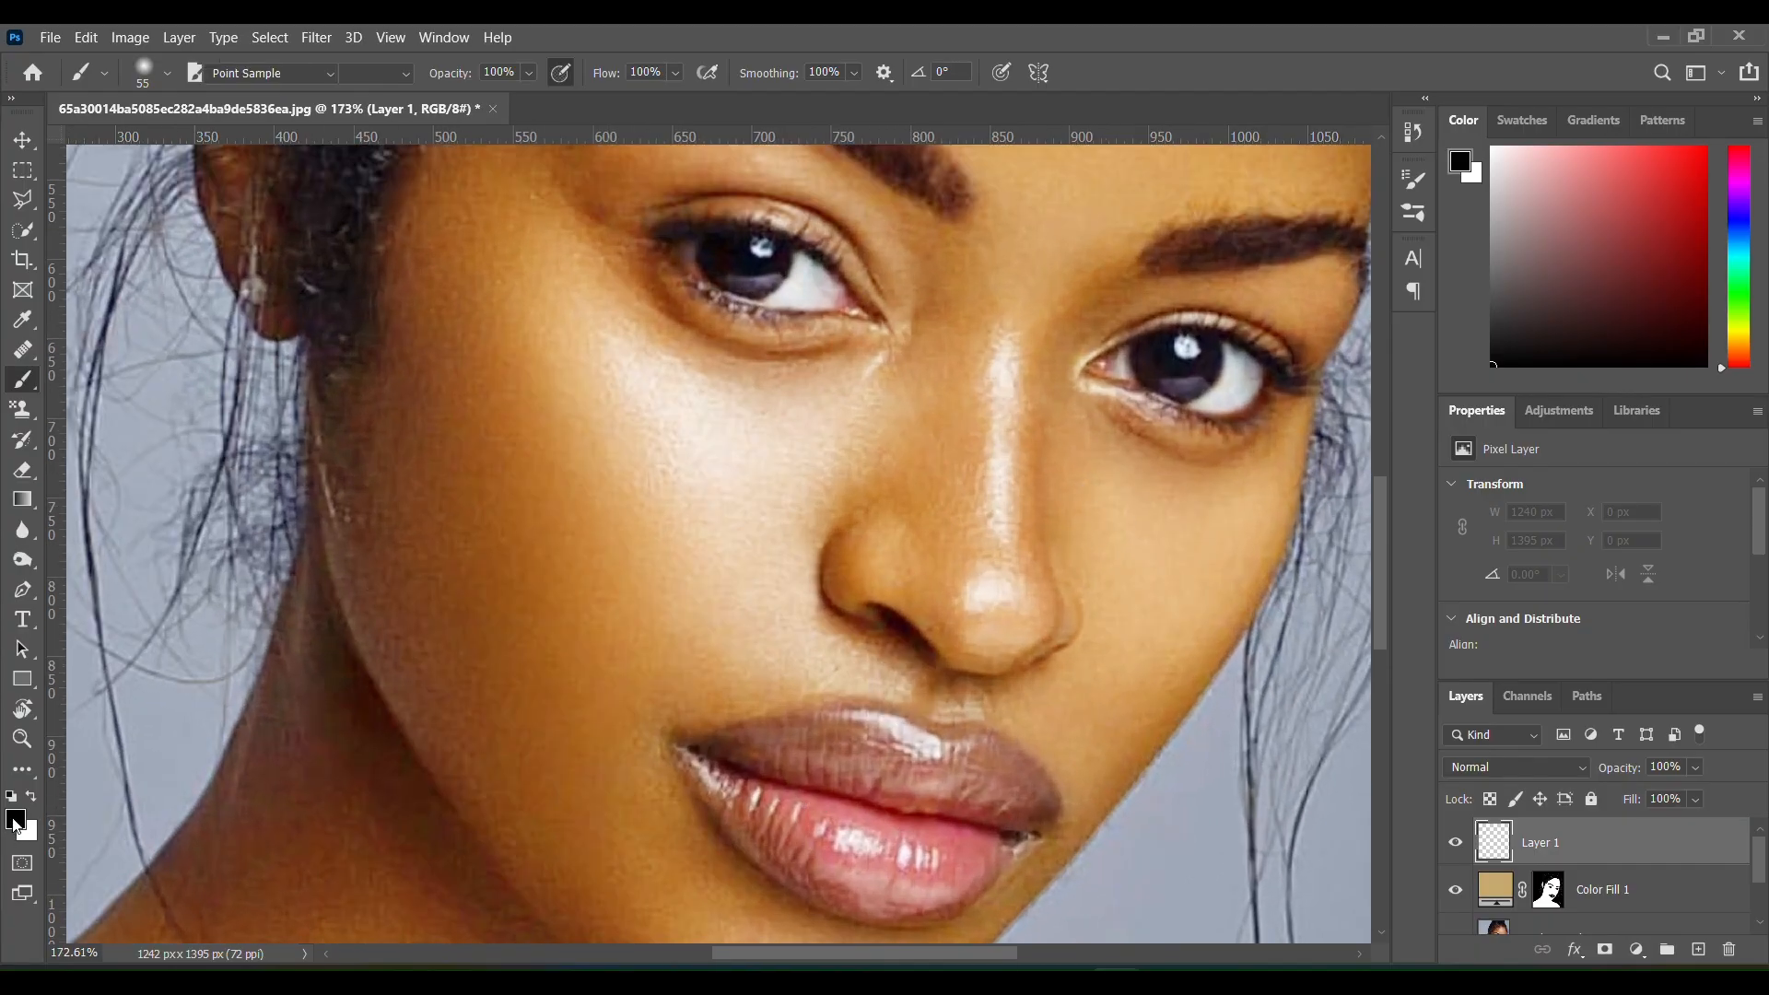
text(ff0000)
click(1329, 554)
key(b)
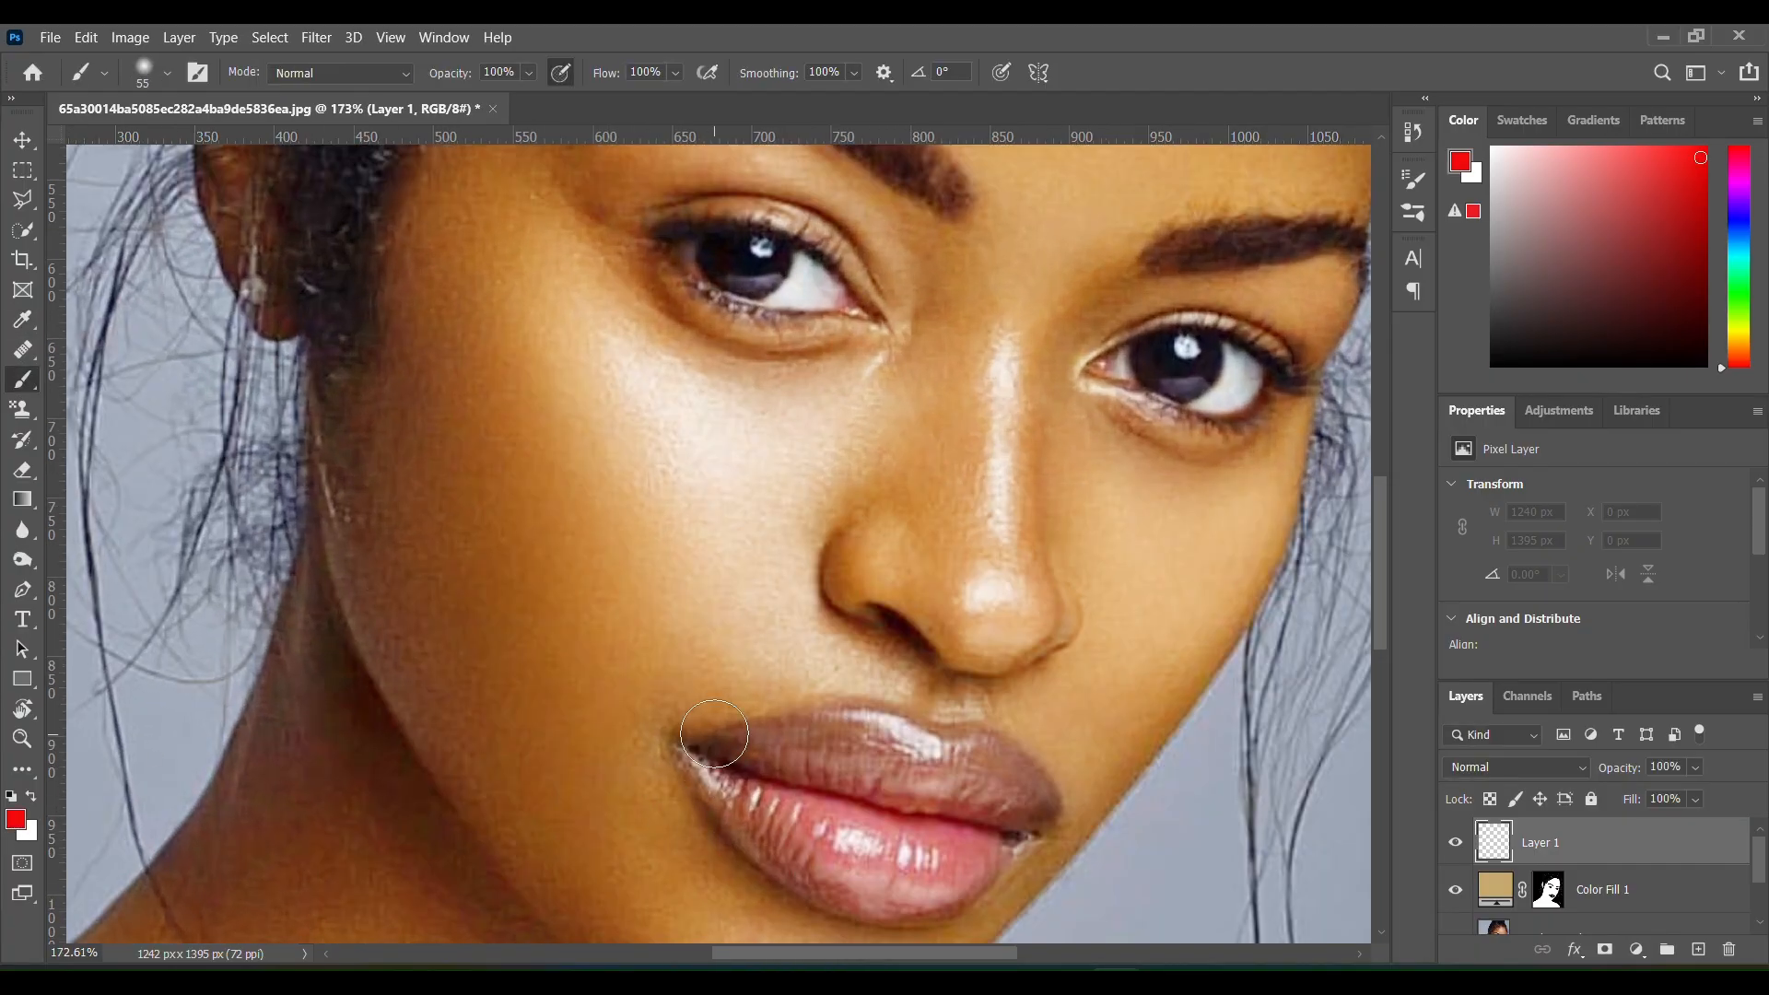
Paint red over the main area of both lips on Layer 1 with a soft brush, enlarged to 61 px
right_click(713, 734)
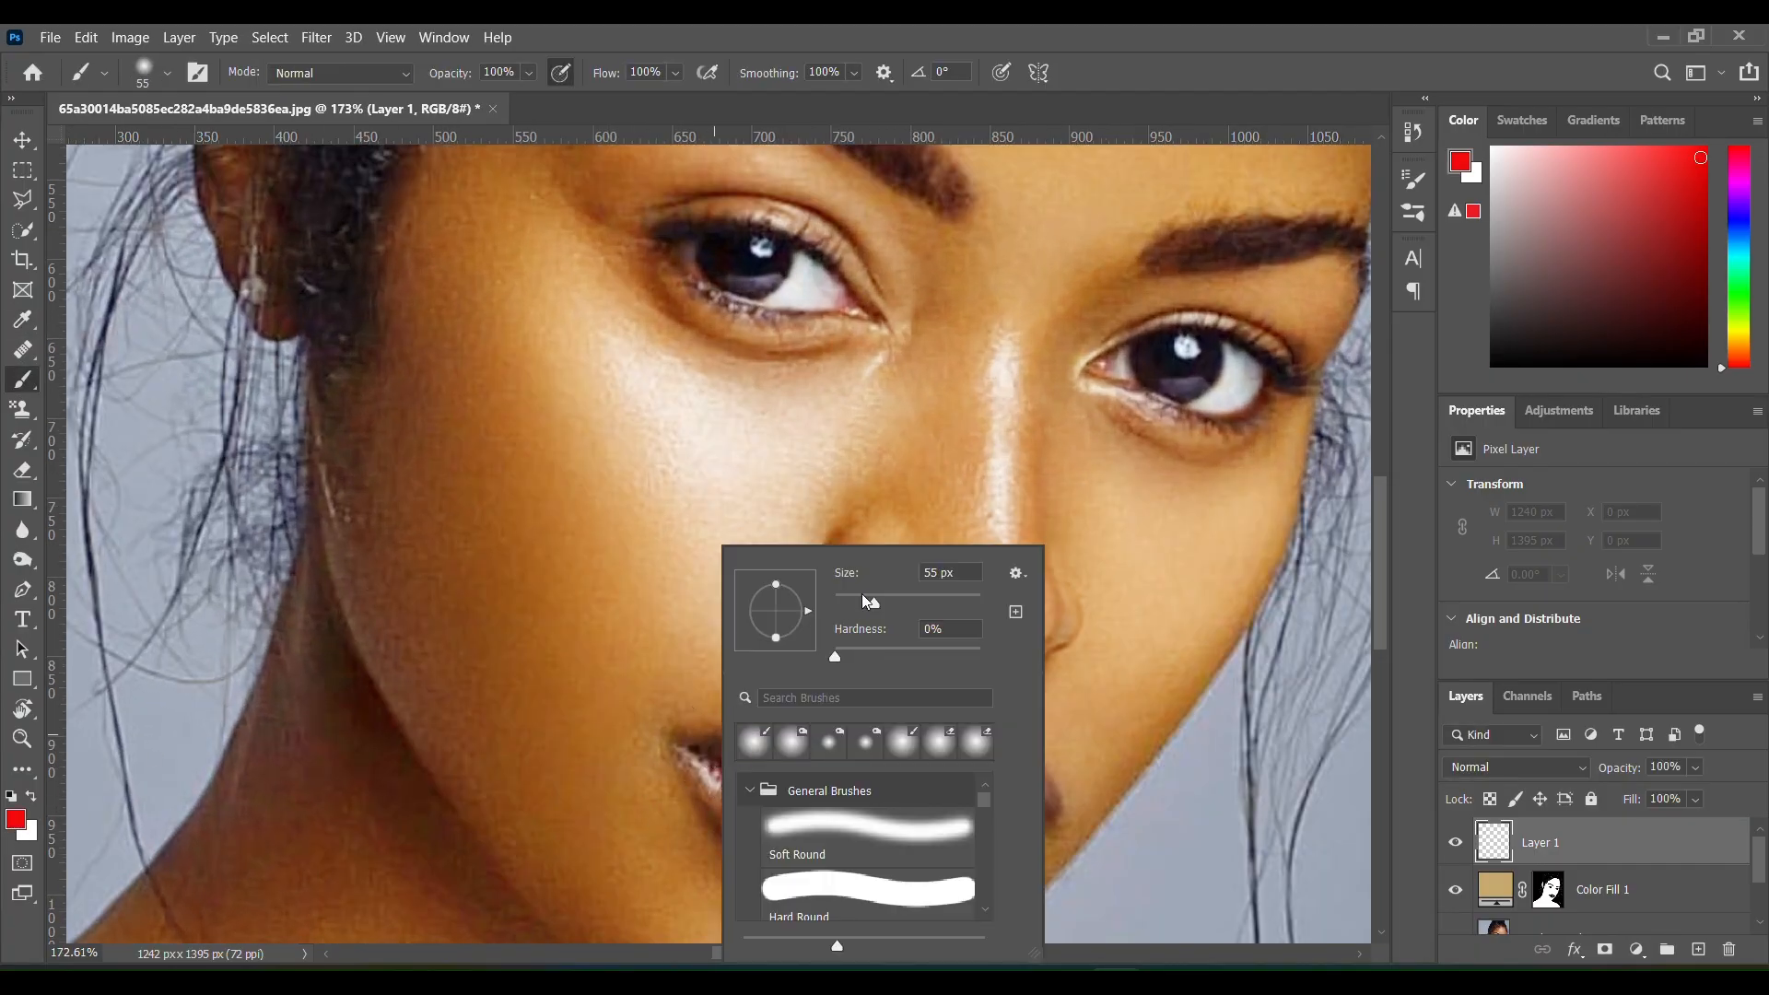
key(Return)
click(715, 746)
mouse_move(812, 724)
mouse_down()
mouse_move(943, 759)
mouse_move(836, 747)
mouse_move(1001, 782)
mouse_move(929, 767)
mouse_move(992, 761)
mouse_move(842, 729)
mouse_move(974, 743)
mouse_move(1047, 801)
mouse_move(1050, 829)
mouse_move(965, 791)
mouse_move(680, 743)
mouse_move(757, 808)
mouse_move(933, 864)
mouse_move(873, 855)
mouse_up()
right_click(871, 854)
click(1036, 599)
click(816, 772)
mouse_move(780, 772)
mouse_down()
mouse_move(943, 853)
mouse_move(954, 829)
mouse_move(800, 848)
mouse_move(742, 783)
mouse_move(834, 747)
mouse_up()
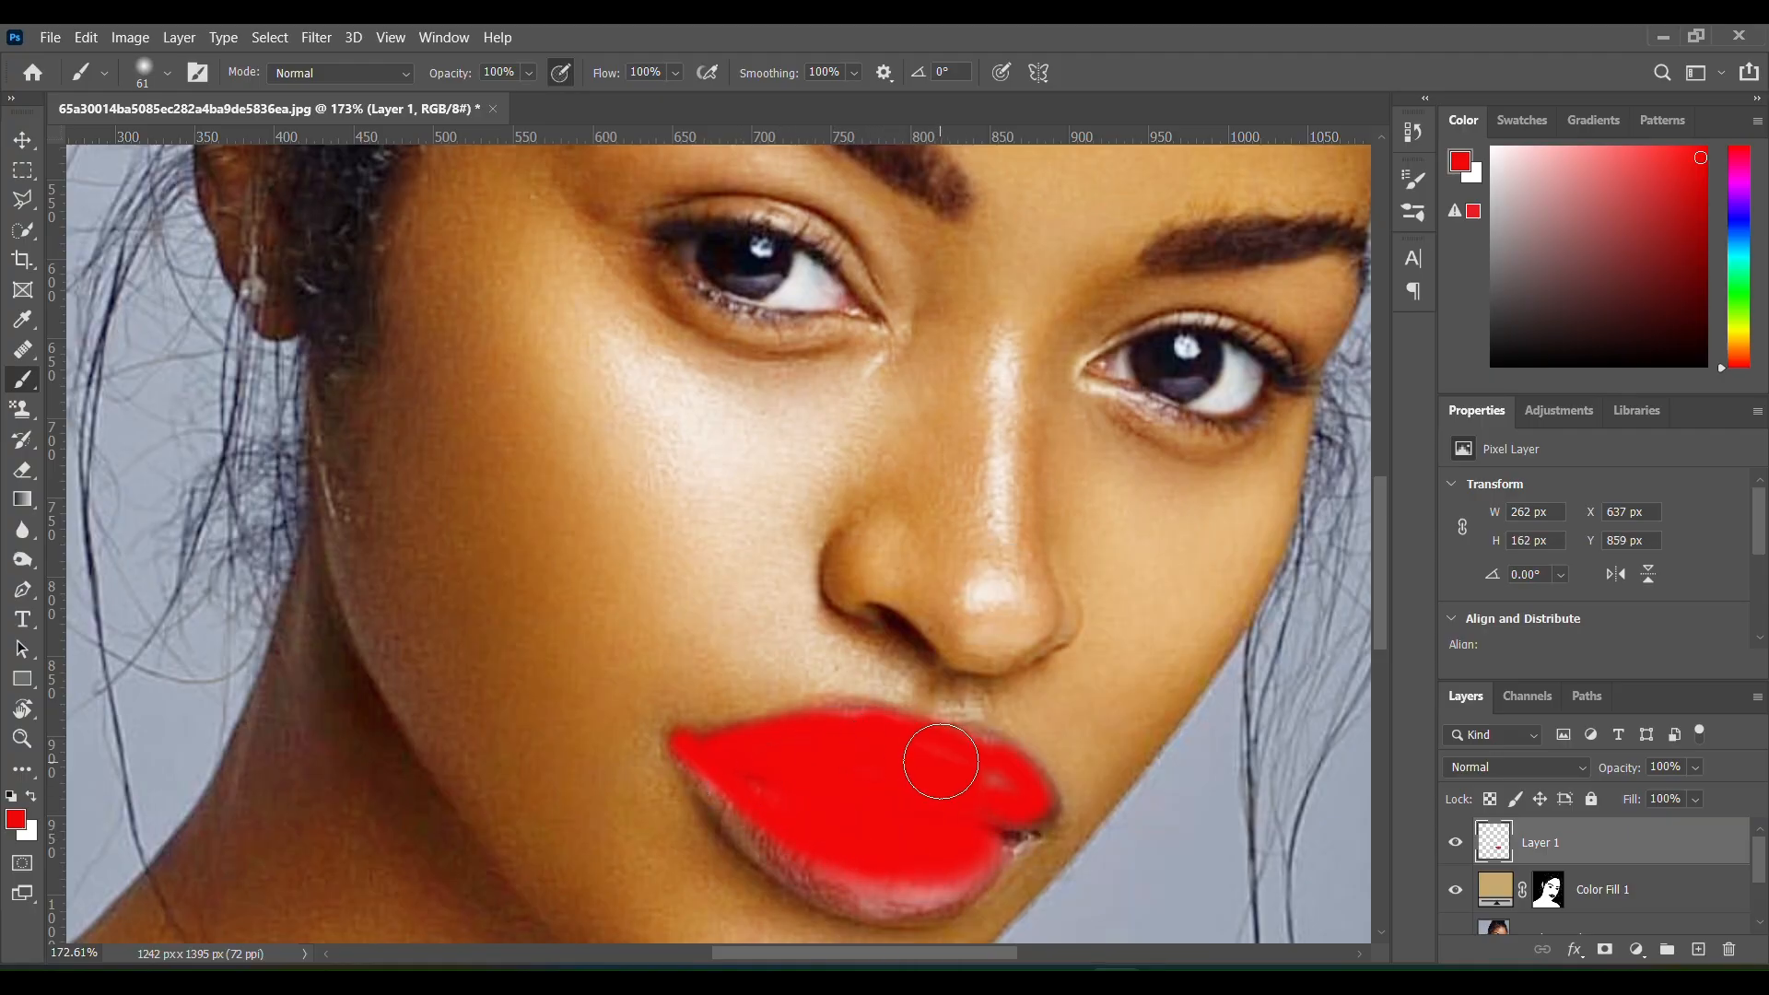
Reduce the brush to 40 px and fill in the lower lip edge and the lip corners with red
right_click(915, 790)
drag(1071, 601, 1061, 603)
click(834, 822)
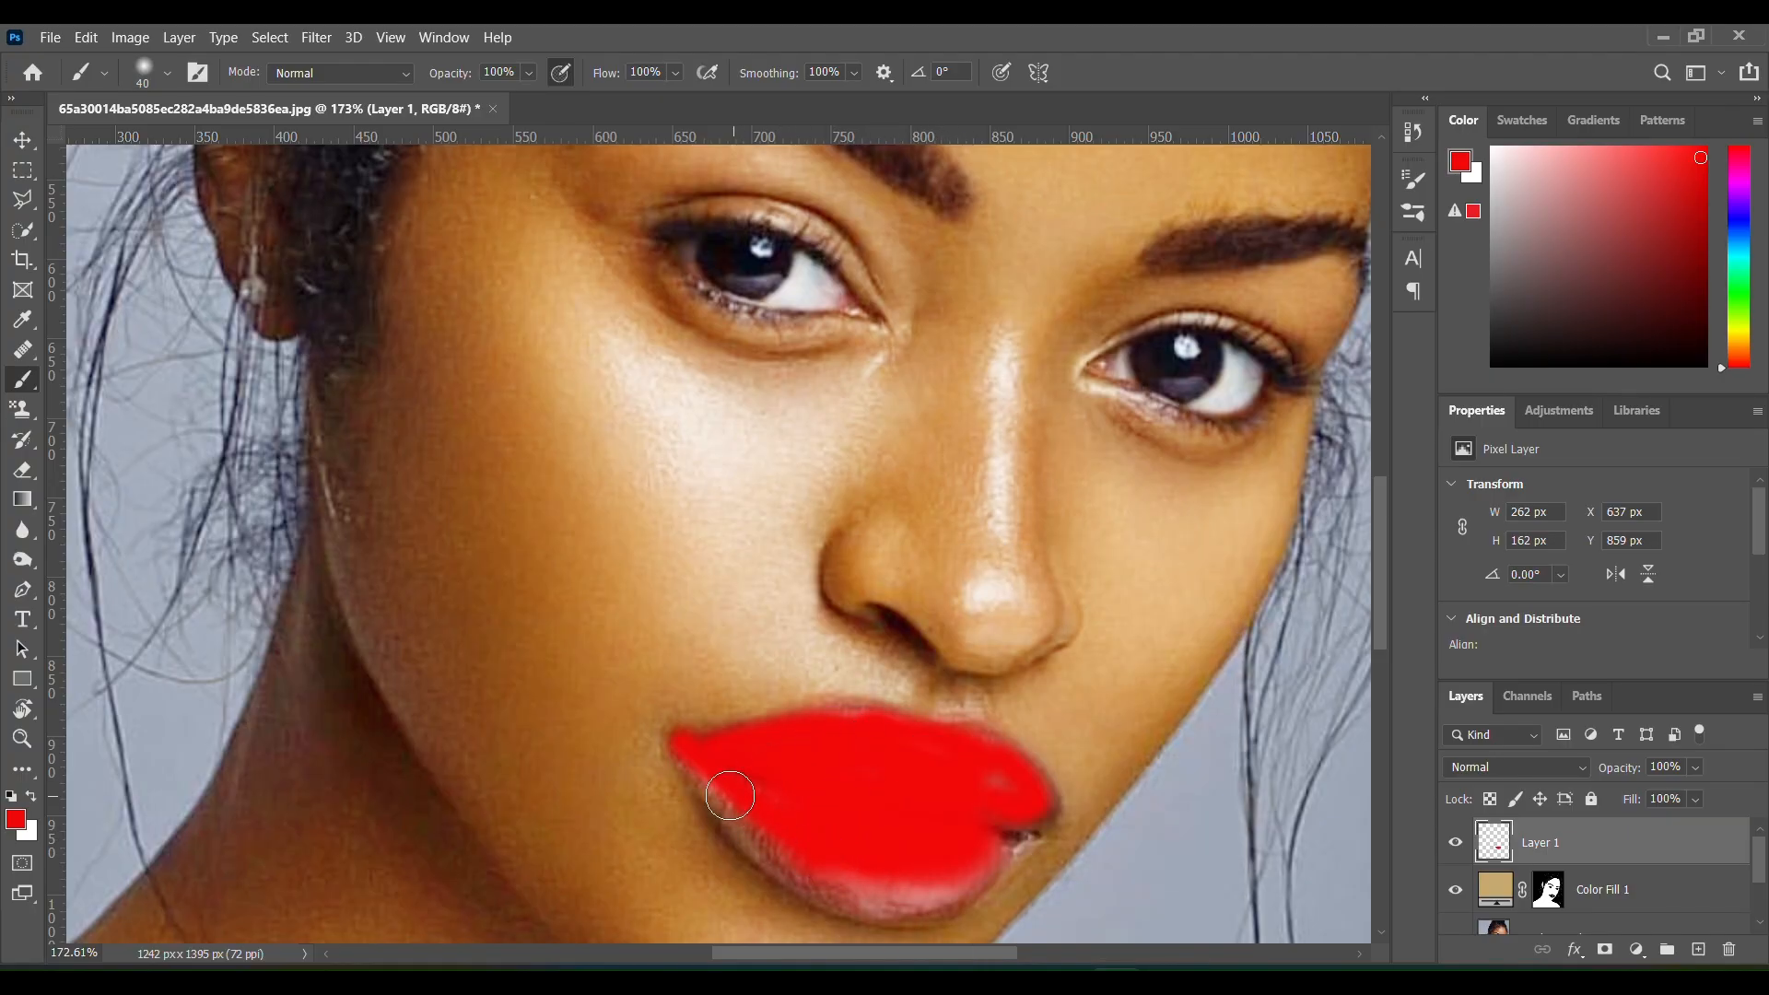
mouse_move(810, 852)
mouse_down()
mouse_move(811, 880)
mouse_move(958, 884)
mouse_move(925, 895)
mouse_move(995, 852)
mouse_move(1019, 801)
mouse_move(863, 905)
mouse_move(898, 905)
mouse_up()
drag(1008, 861, 1002, 856)
scroll(916, 830, down, 2)
scroll(918, 836, down, 2)
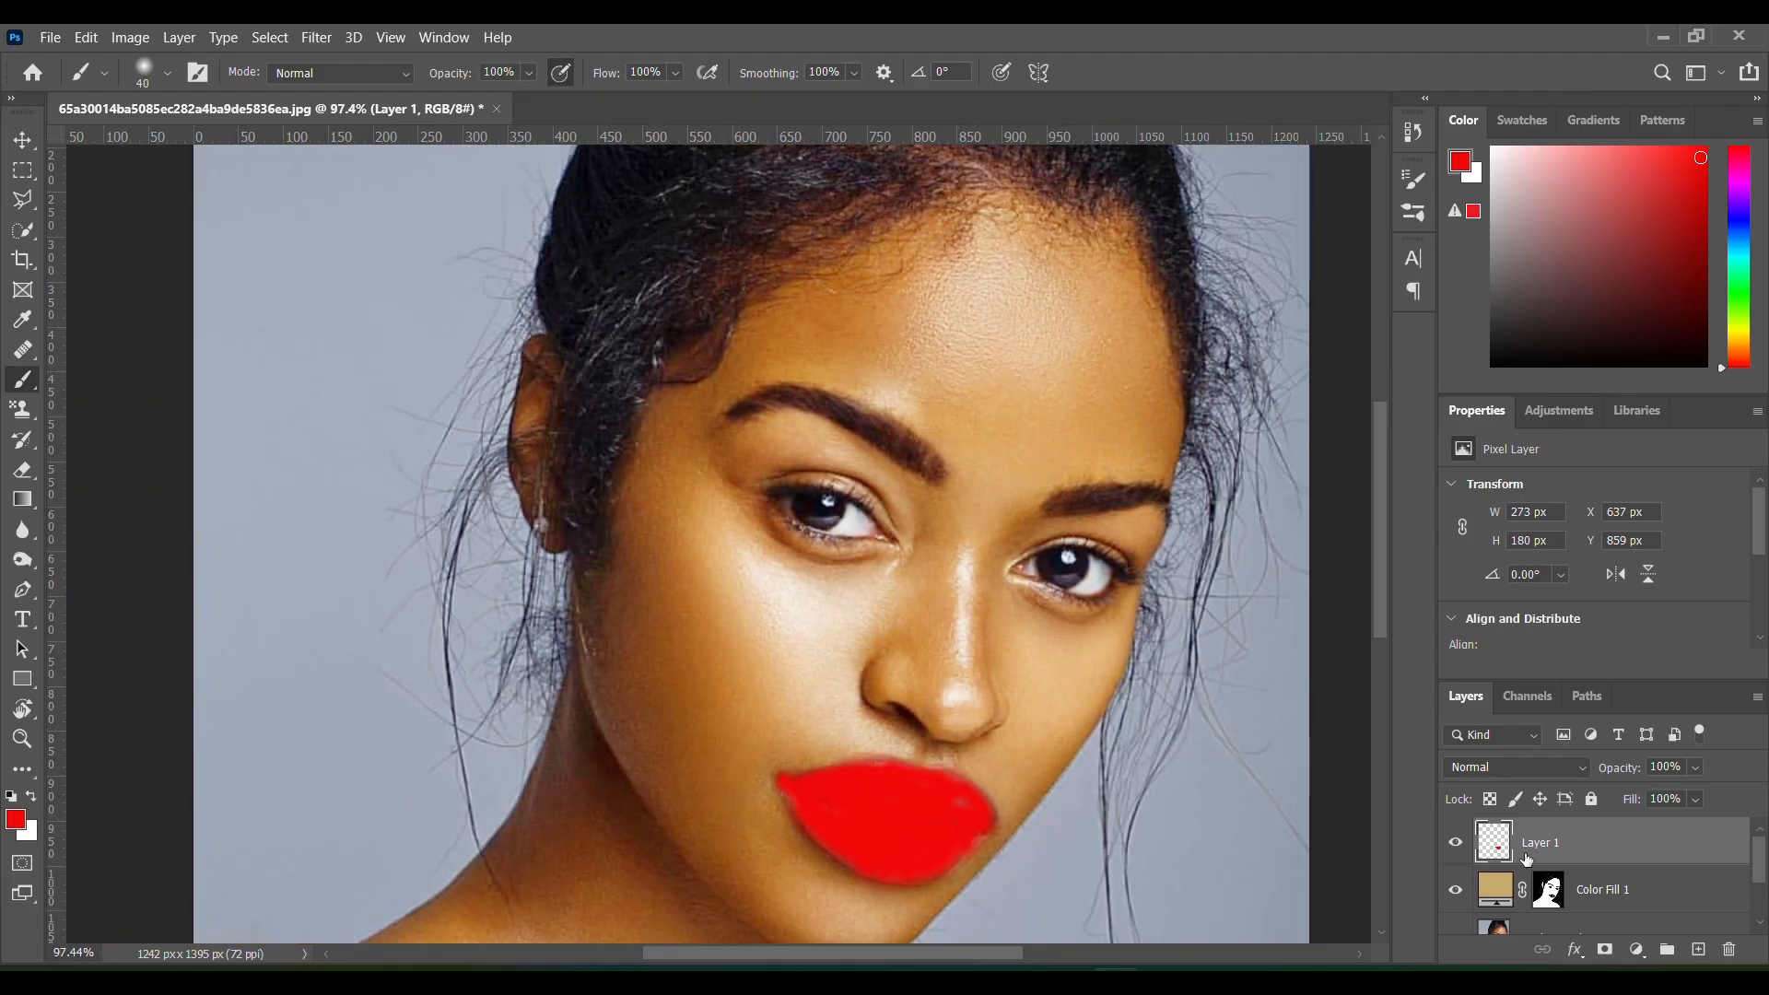
Set Layer 1's blend mode to Soft Light and lower its fill to 68%
click(1585, 767)
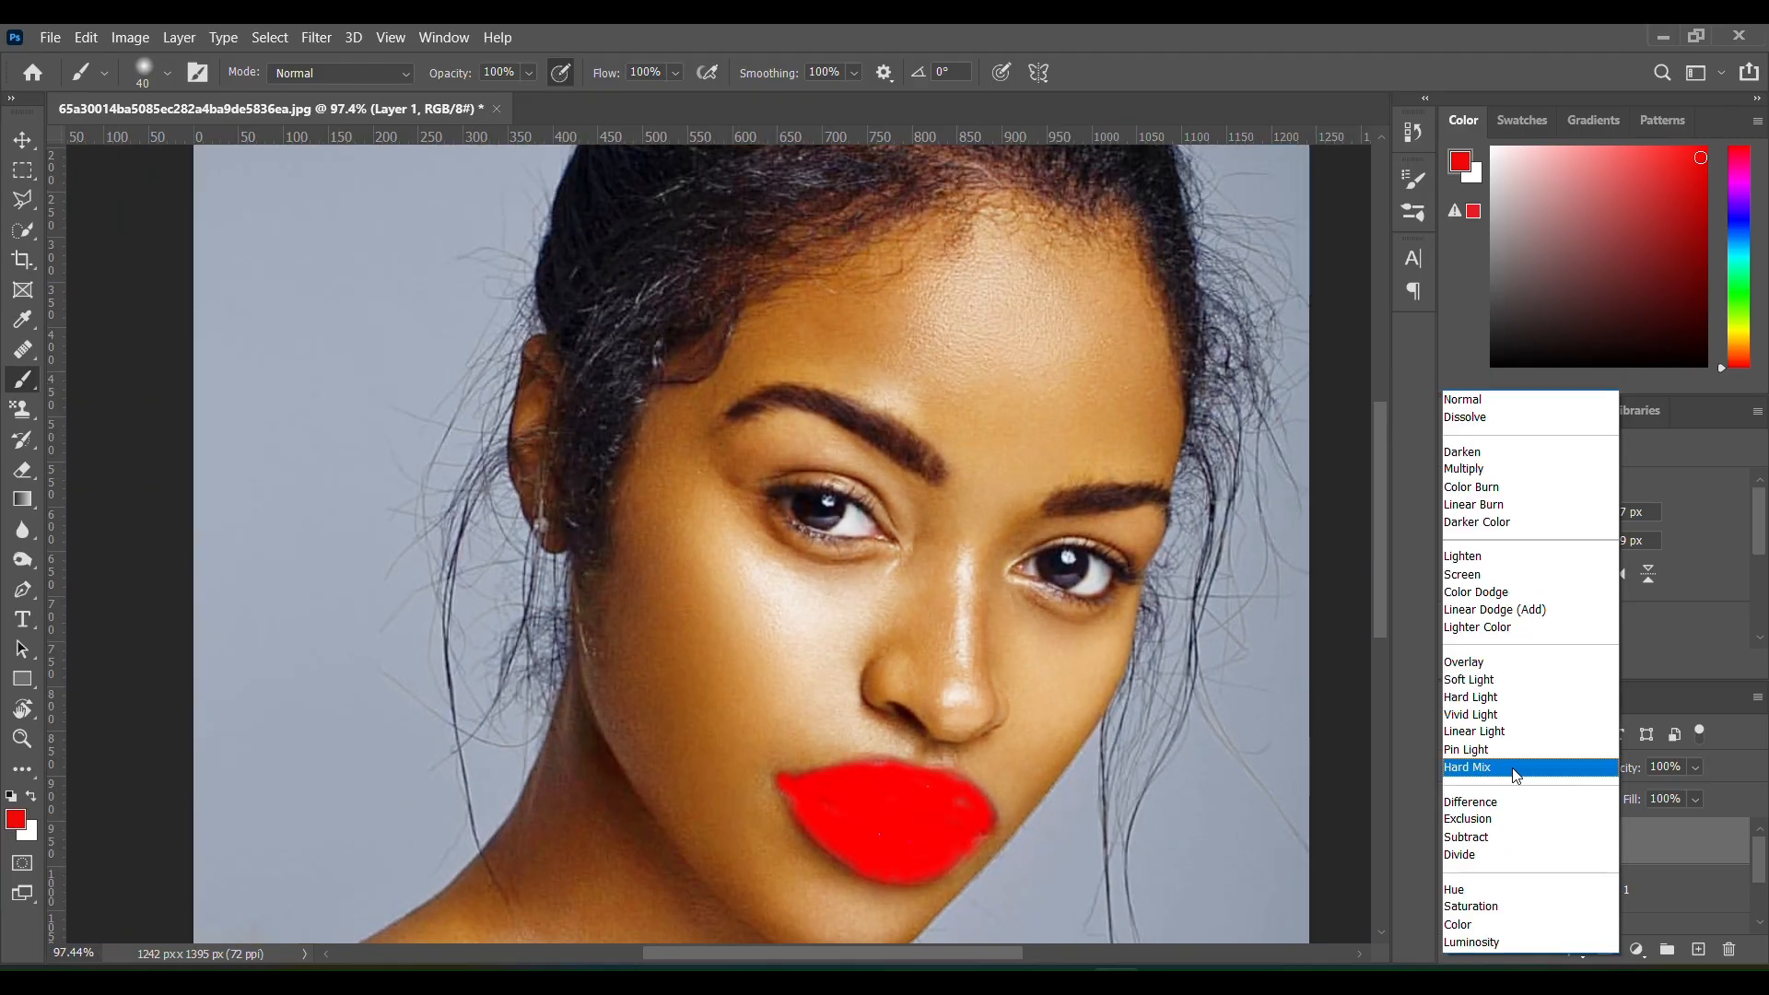
click(1511, 680)
drag(1628, 798, 1623, 802)
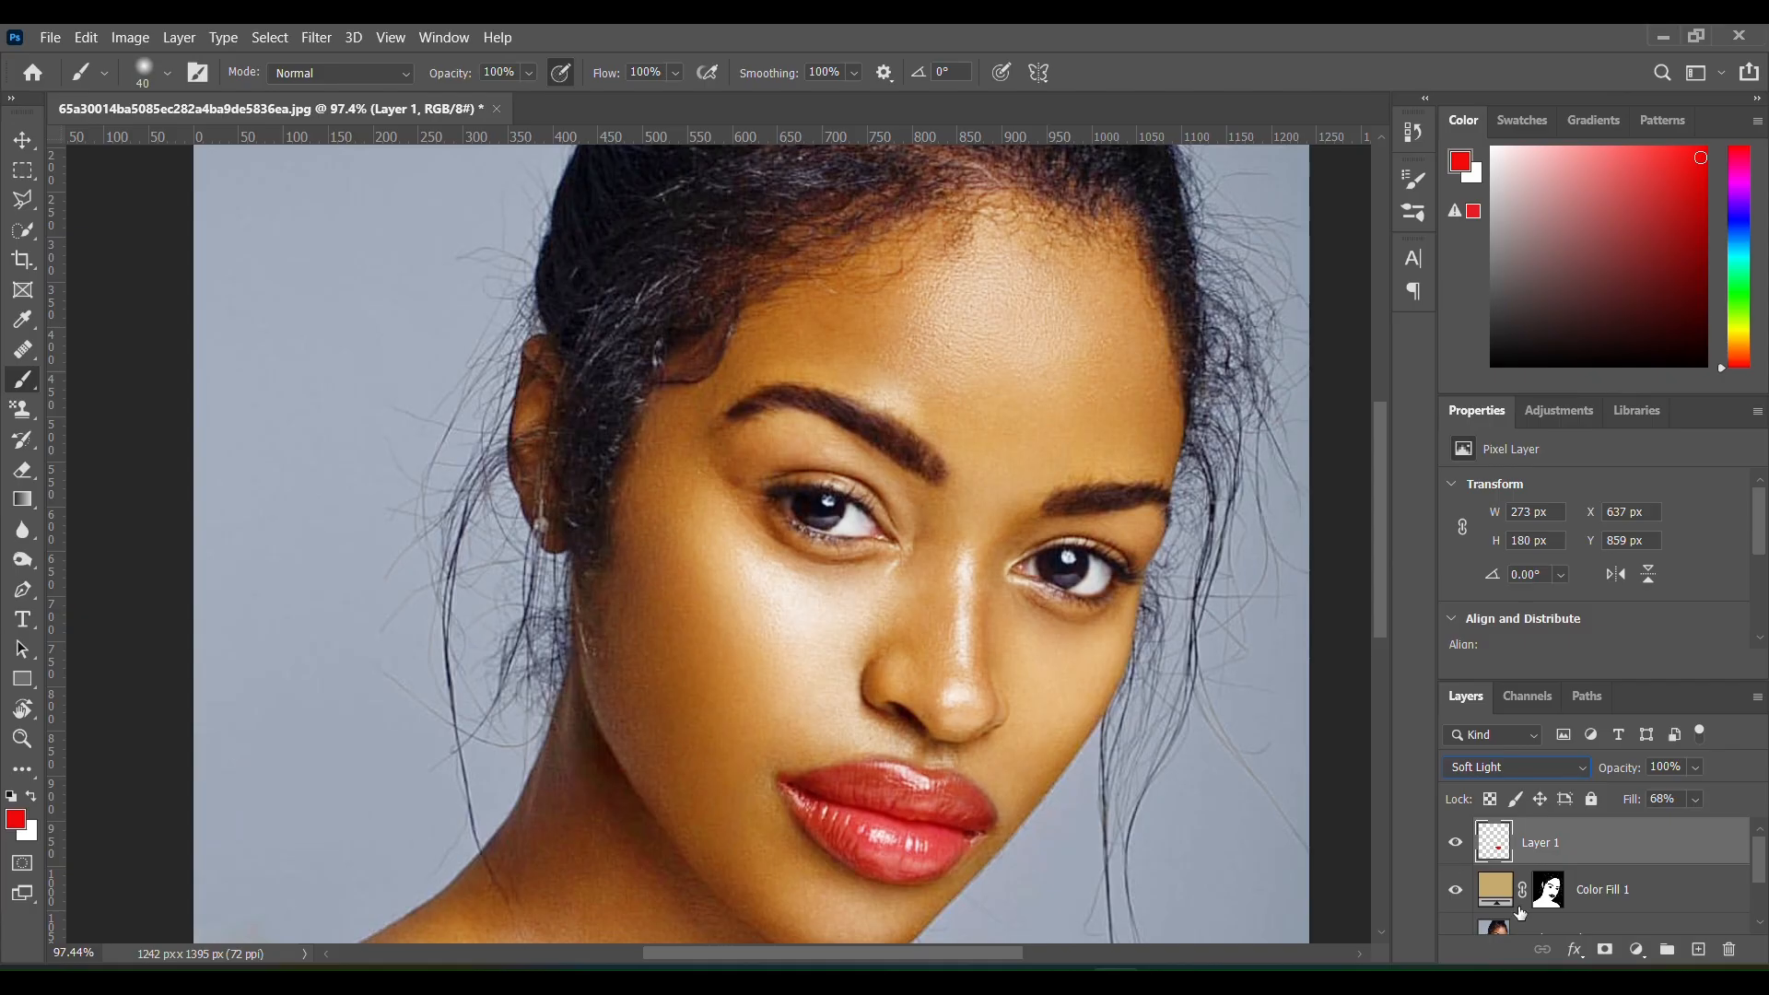
Add a layer mask to Layer 1 and mask out the red spill around the lip outline with a 25 px brush
click(1604, 950)
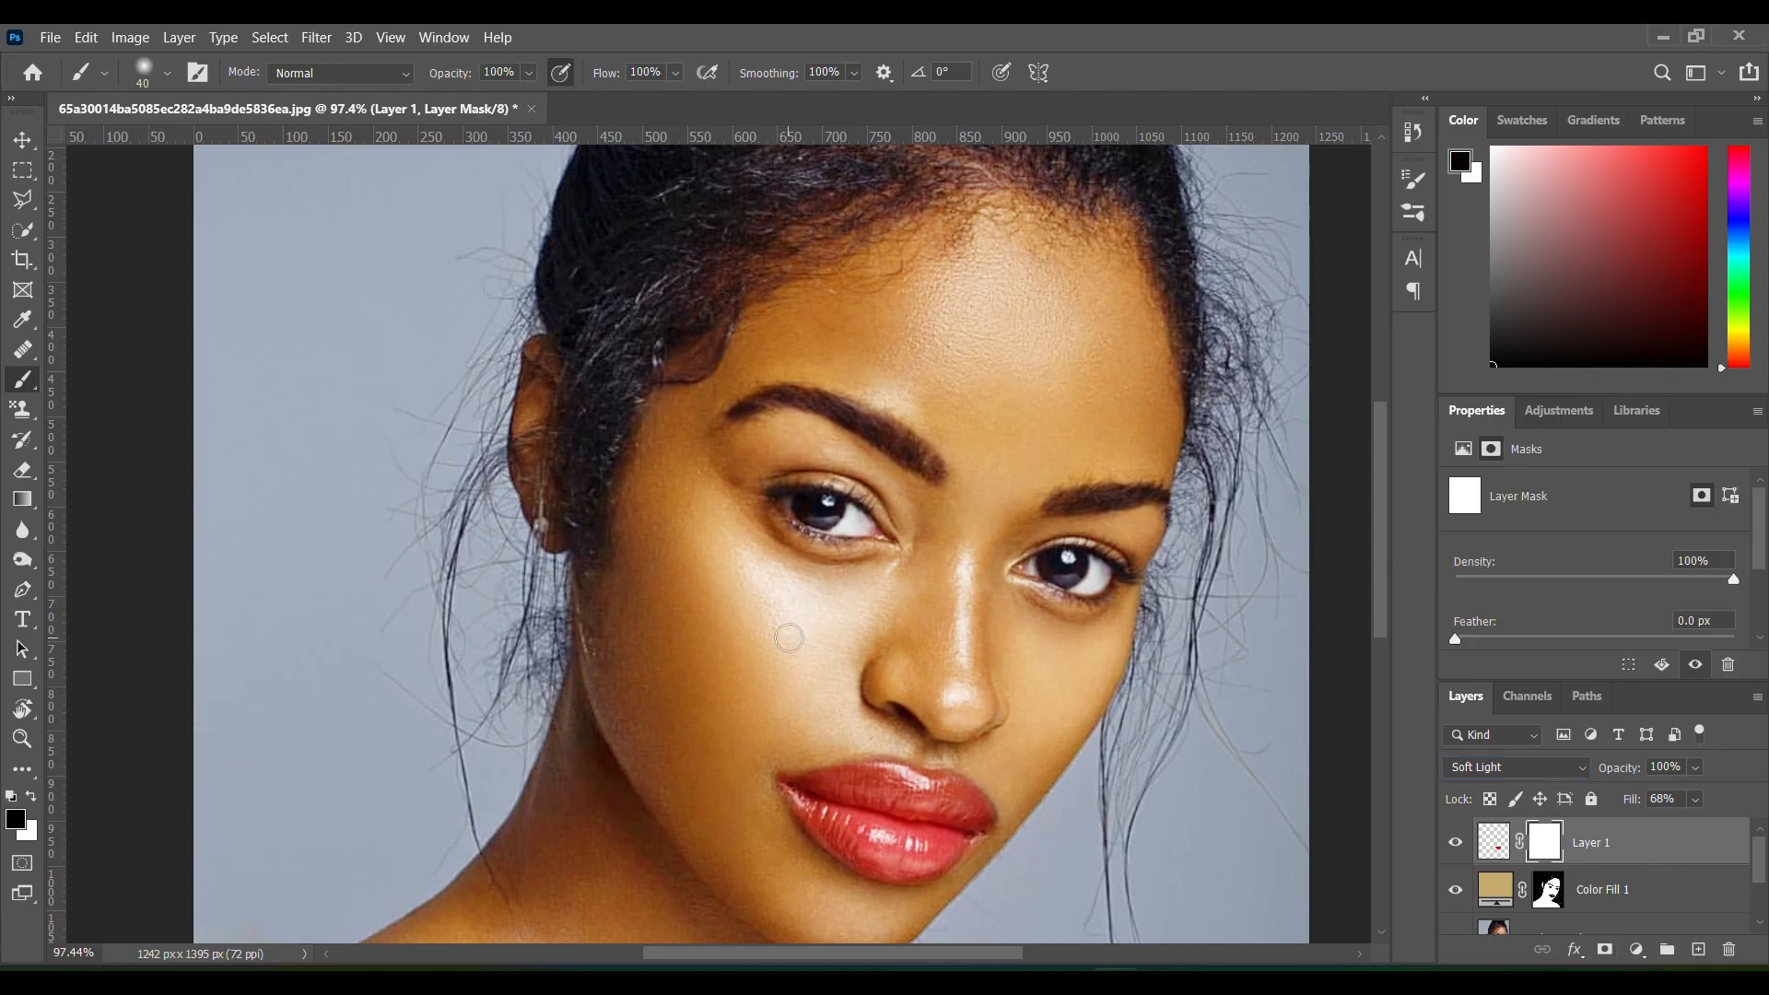
scroll(901, 804, up, 5)
right_click(656, 708)
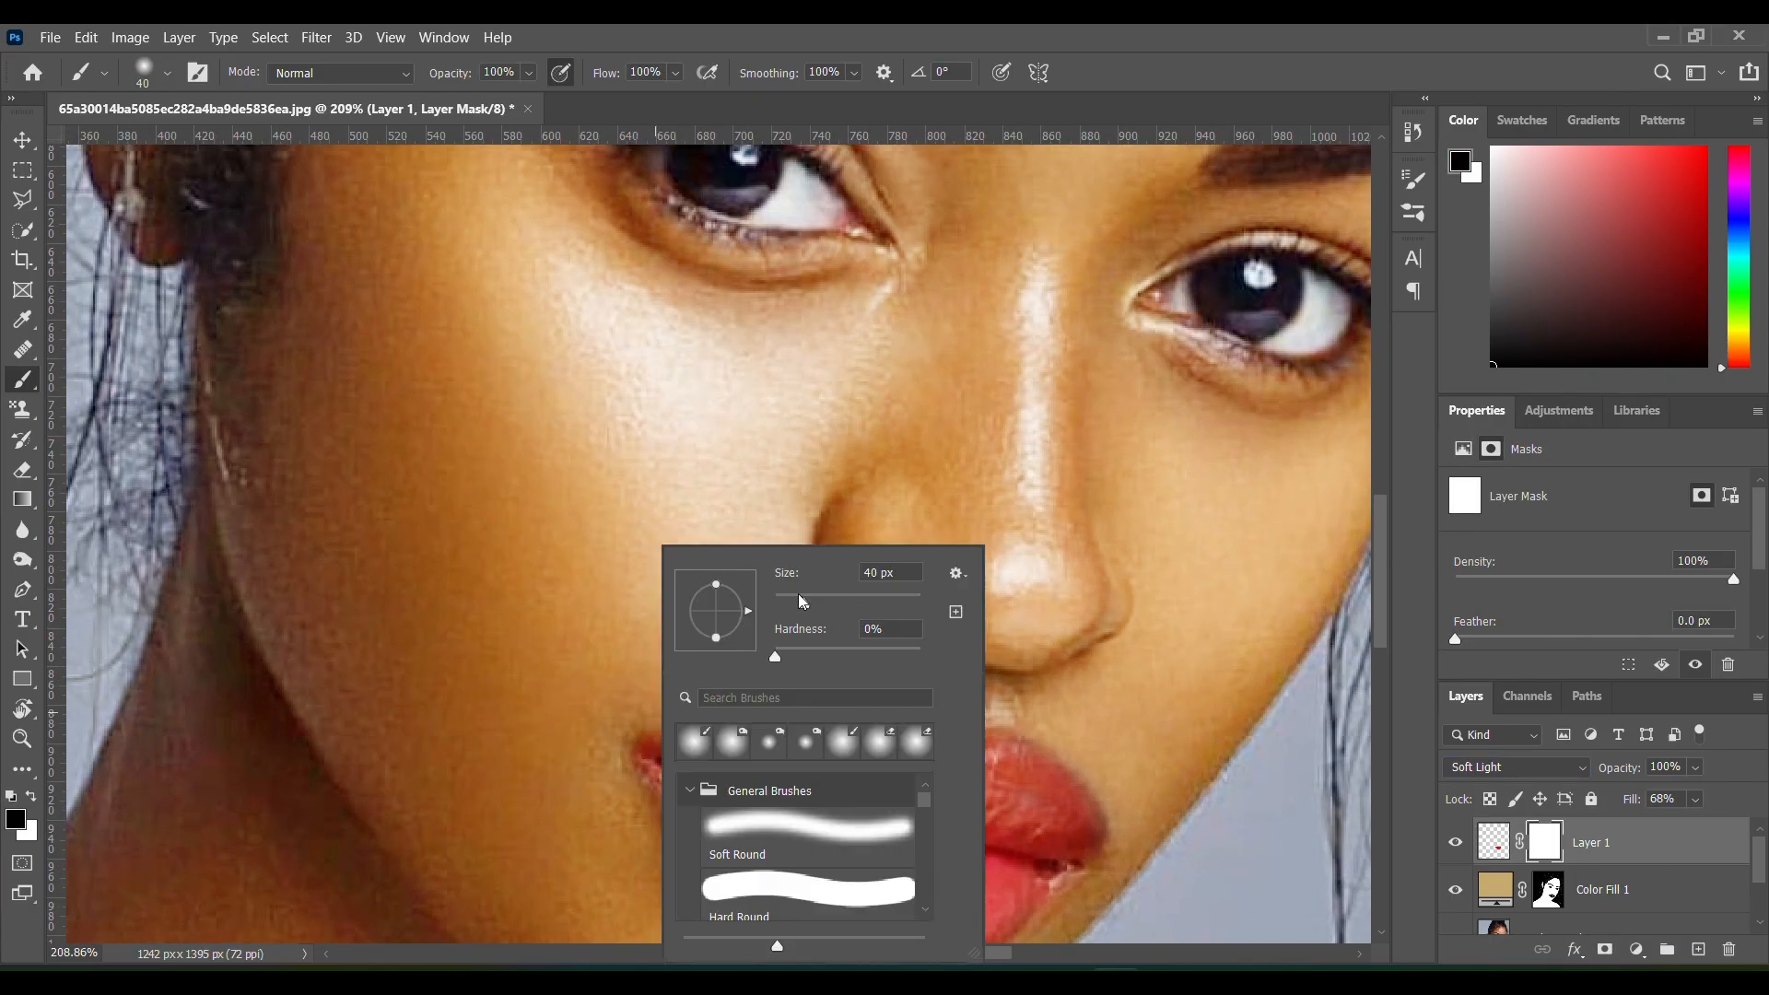
drag(799, 601, 794, 599)
click(639, 724)
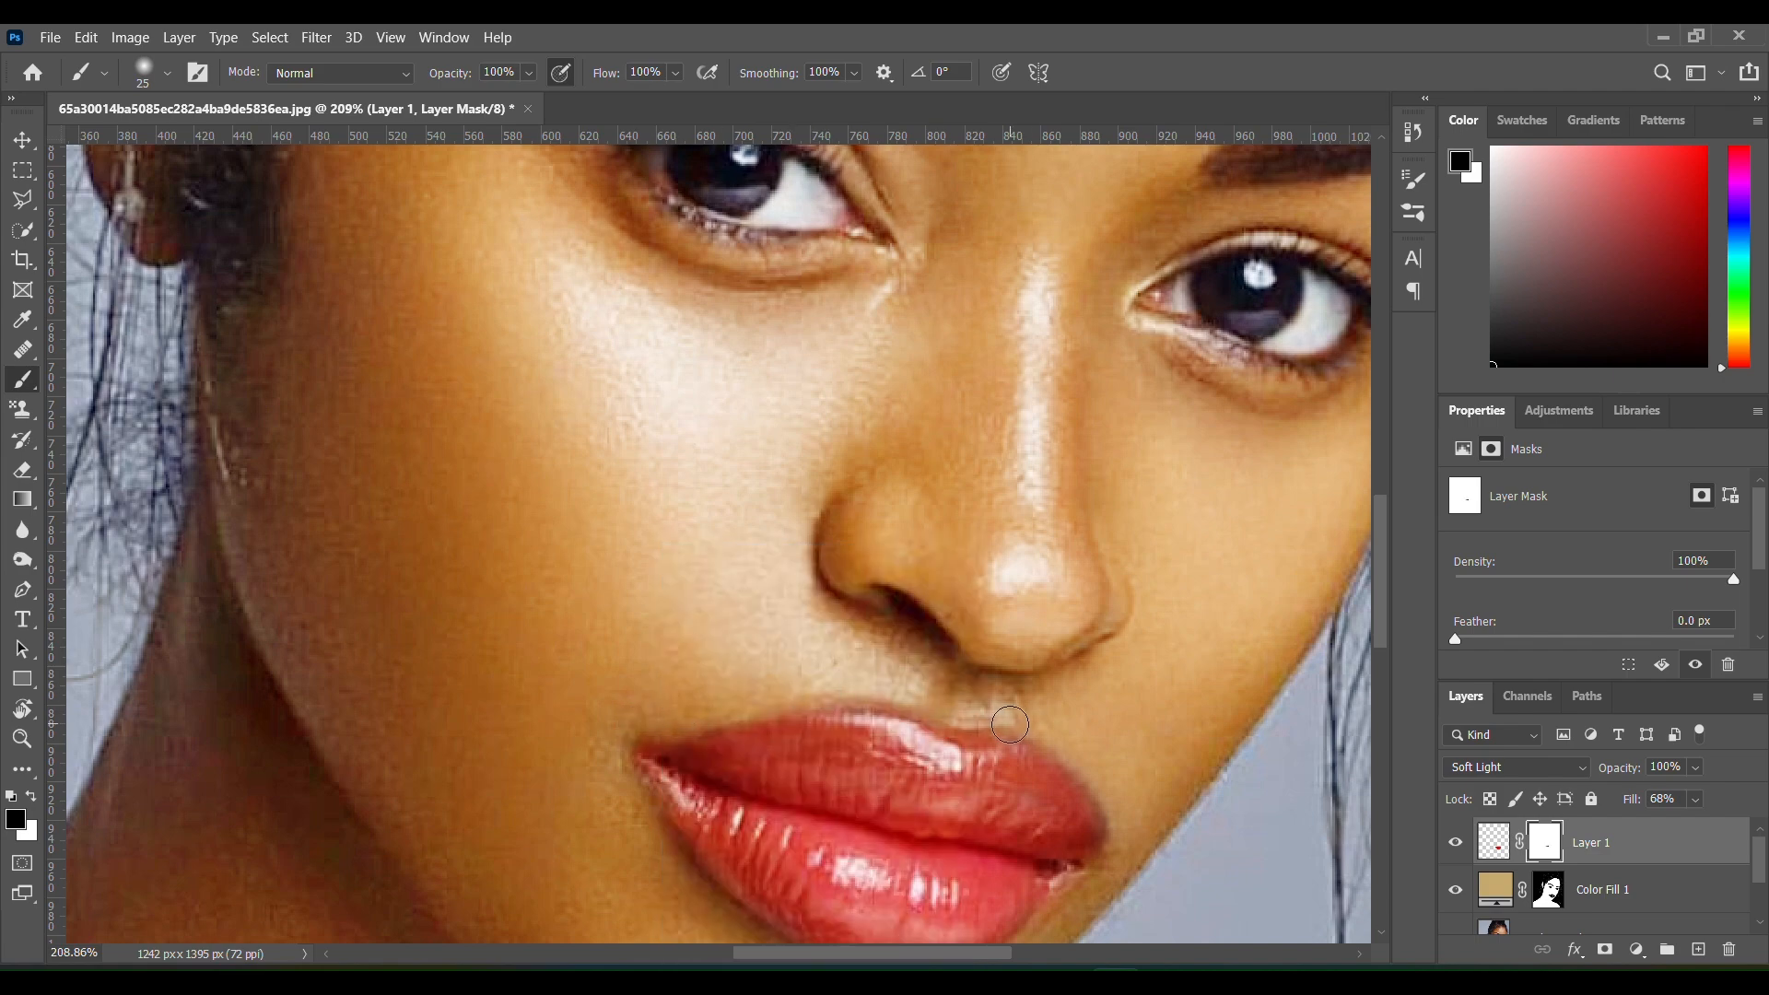
scroll(1115, 732, down, 2)
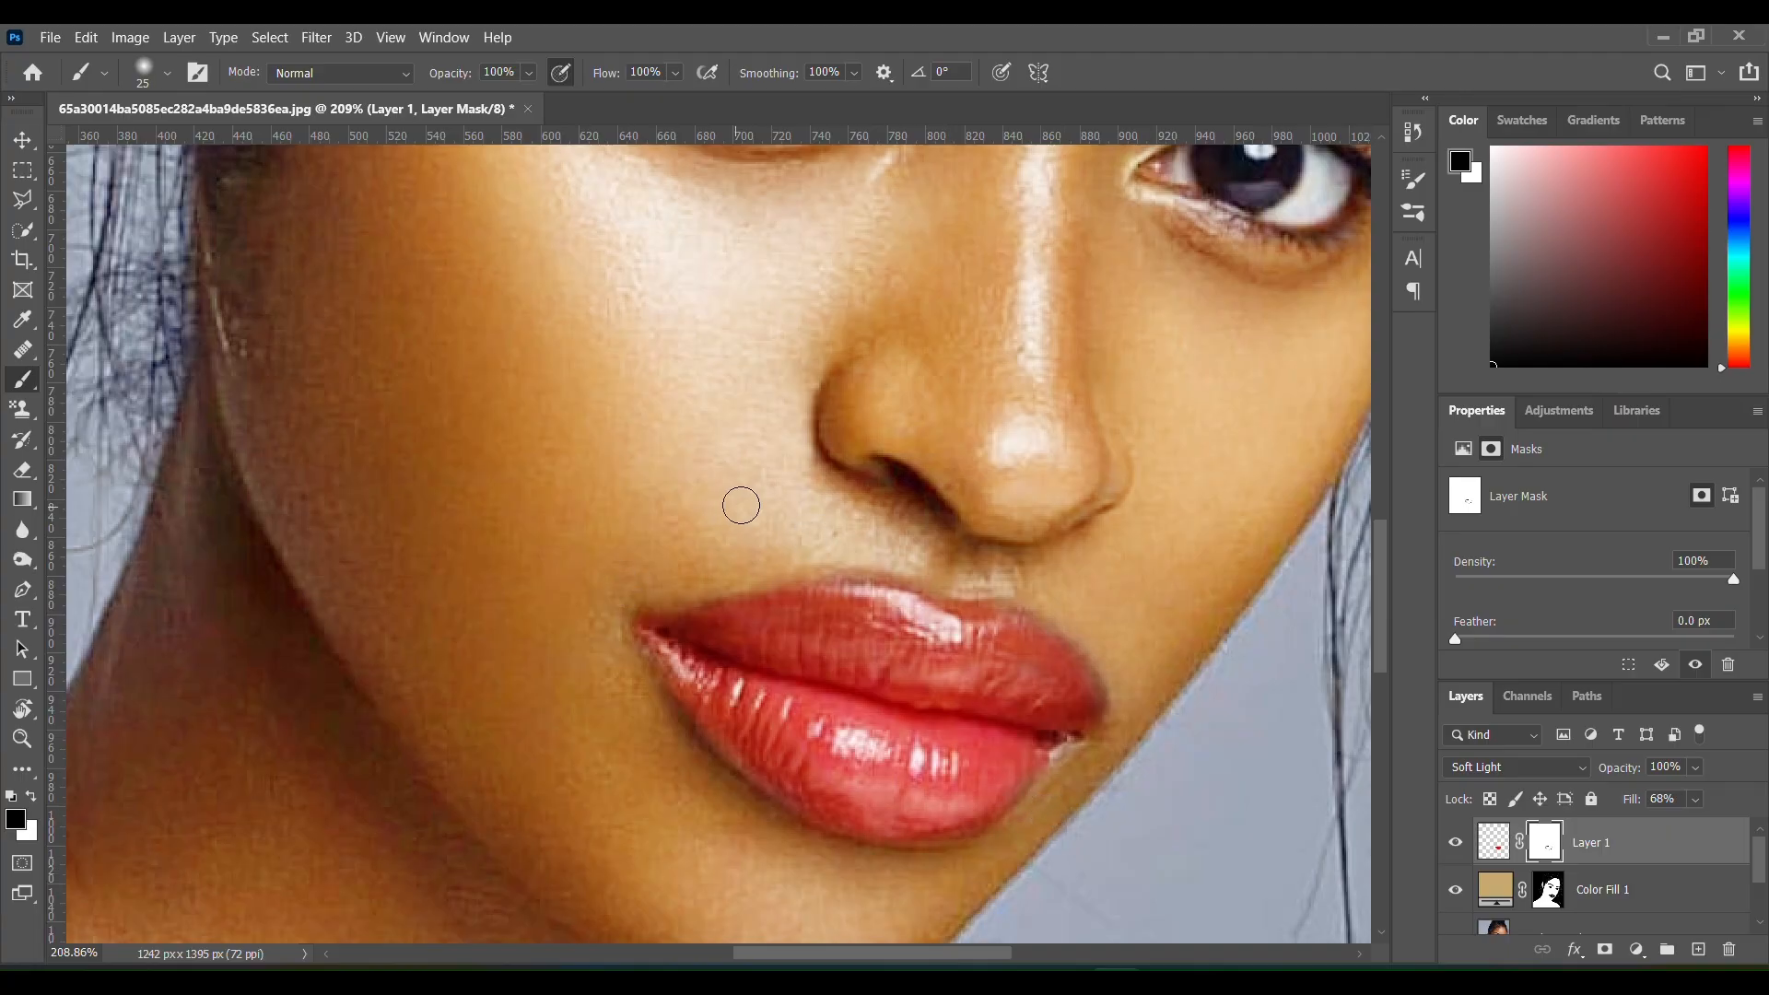
scroll(745, 586, down, 5)
scroll(744, 586, down, 2)
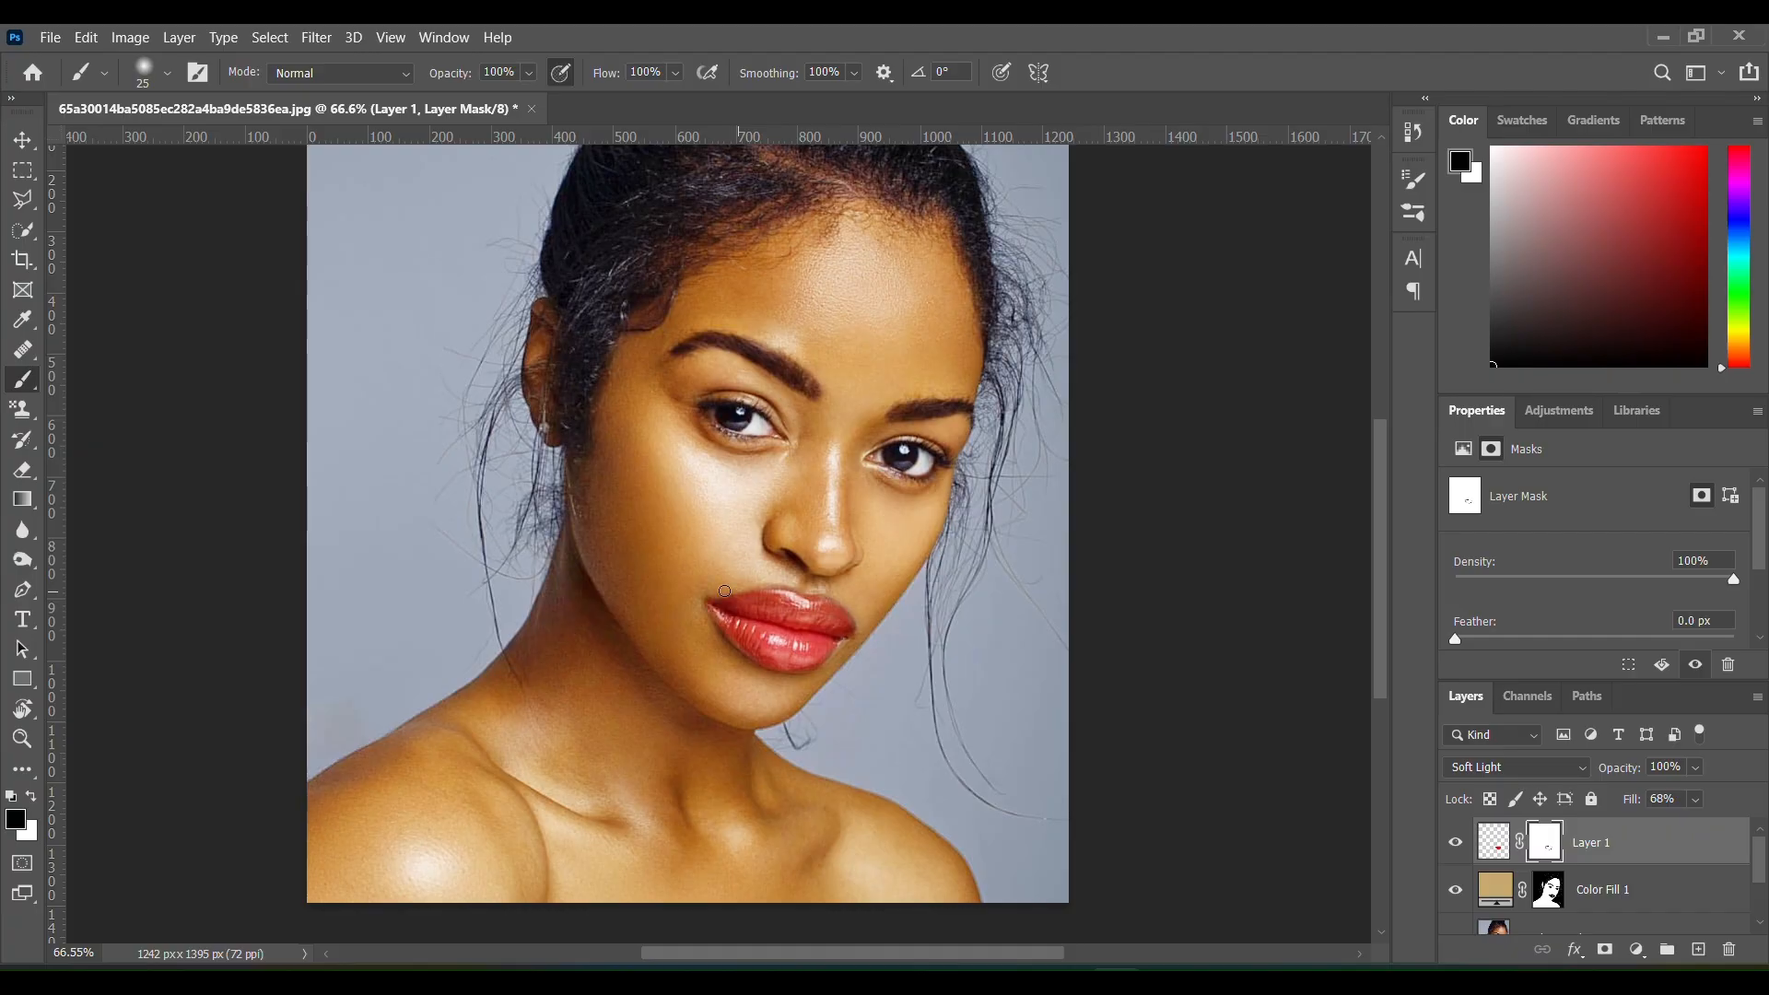
Burn the shadows of both irises with a 40 px brush, using the Shadows range at 71% exposure
click(23, 562)
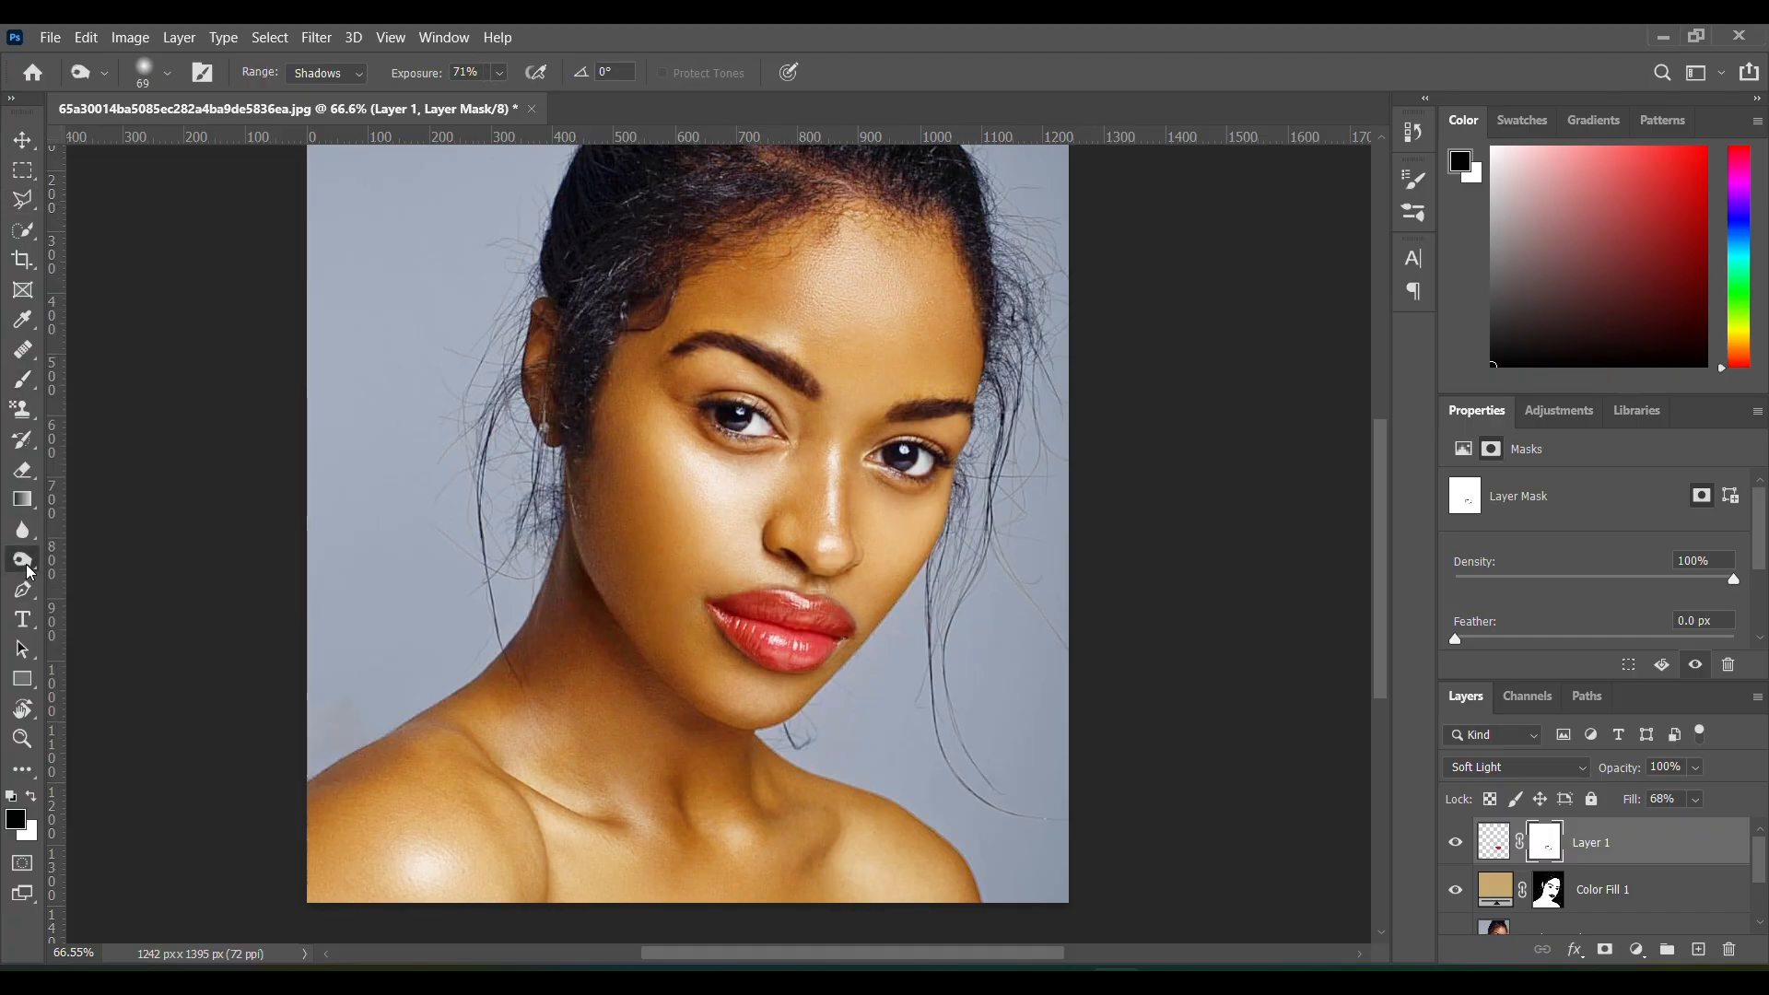
scroll(713, 330, up, 5)
right_click(754, 518)
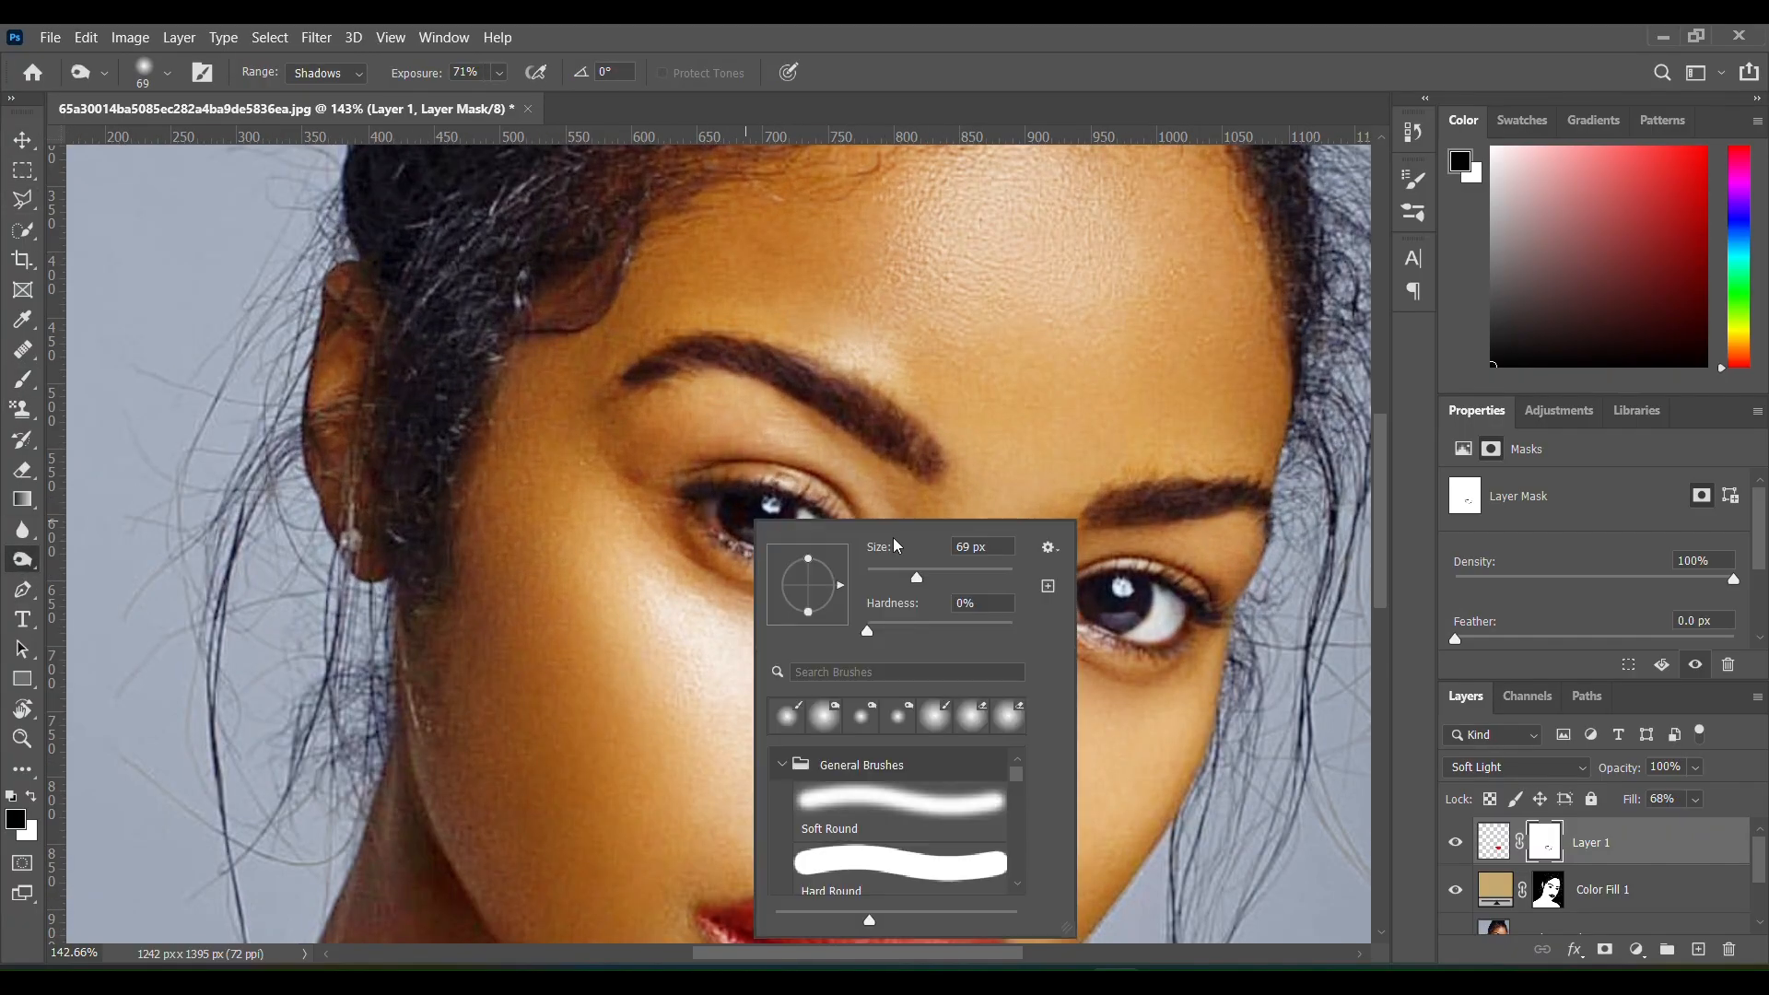
drag(898, 572, 890, 575)
click(737, 505)
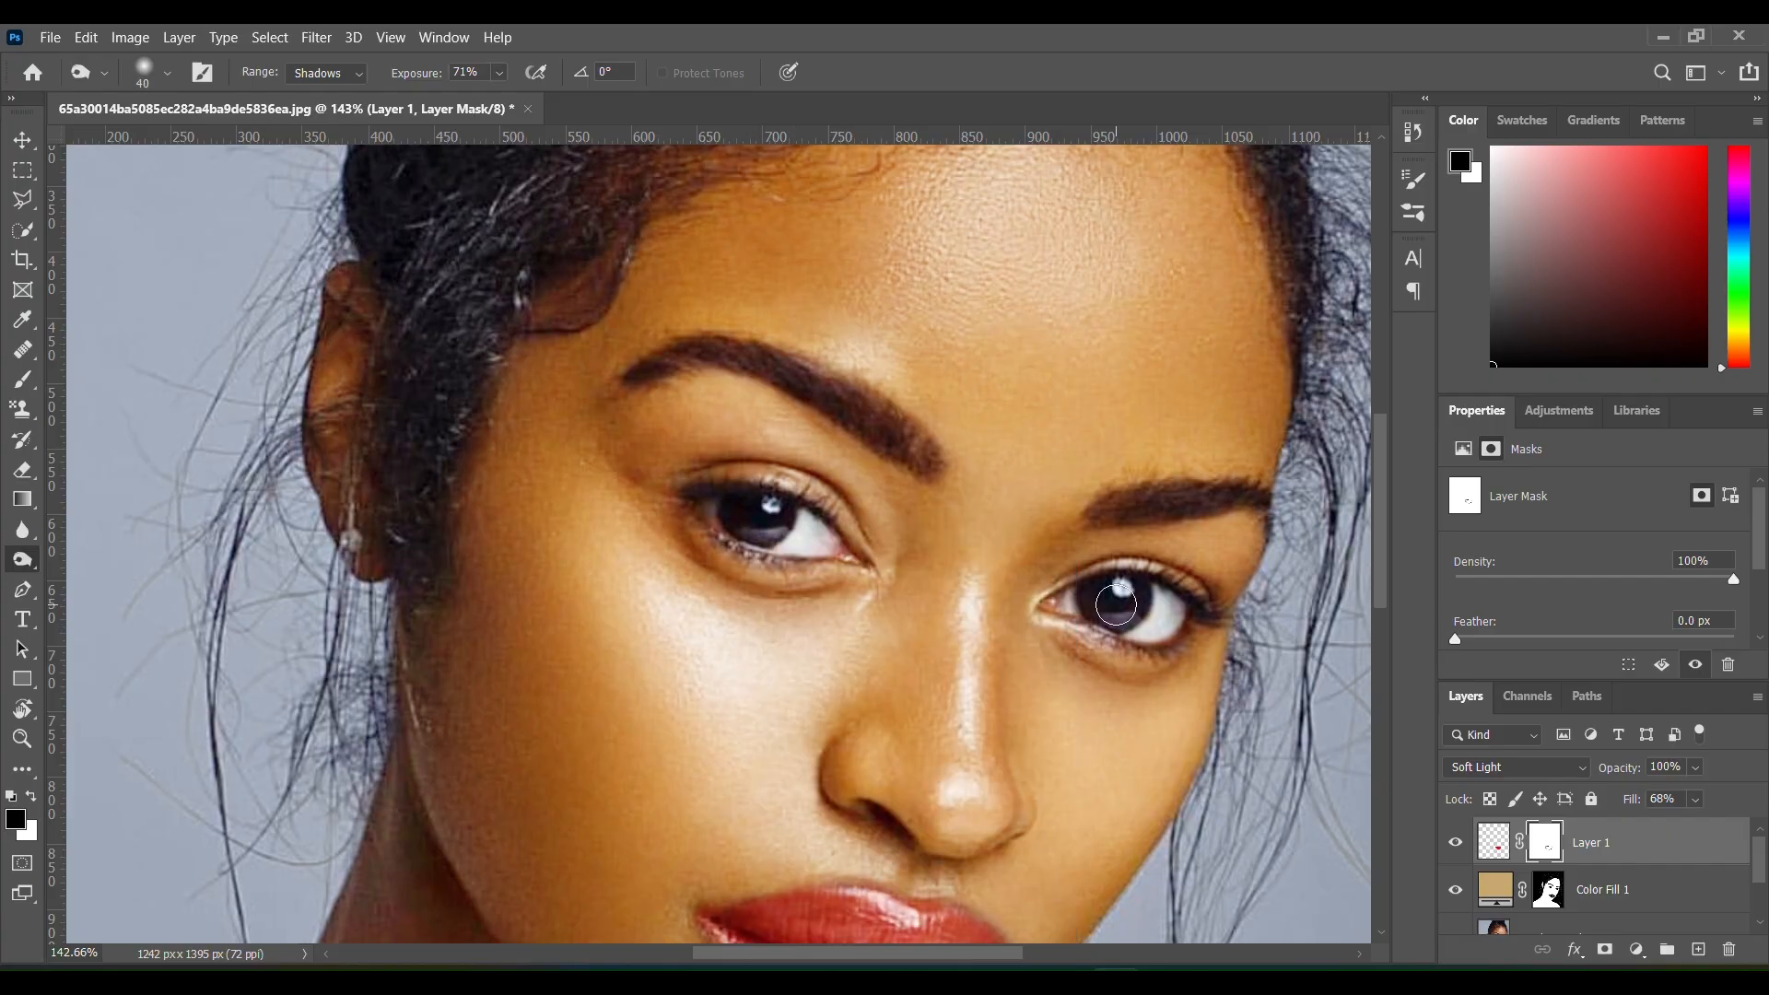
scroll(1017, 582, down, 2)
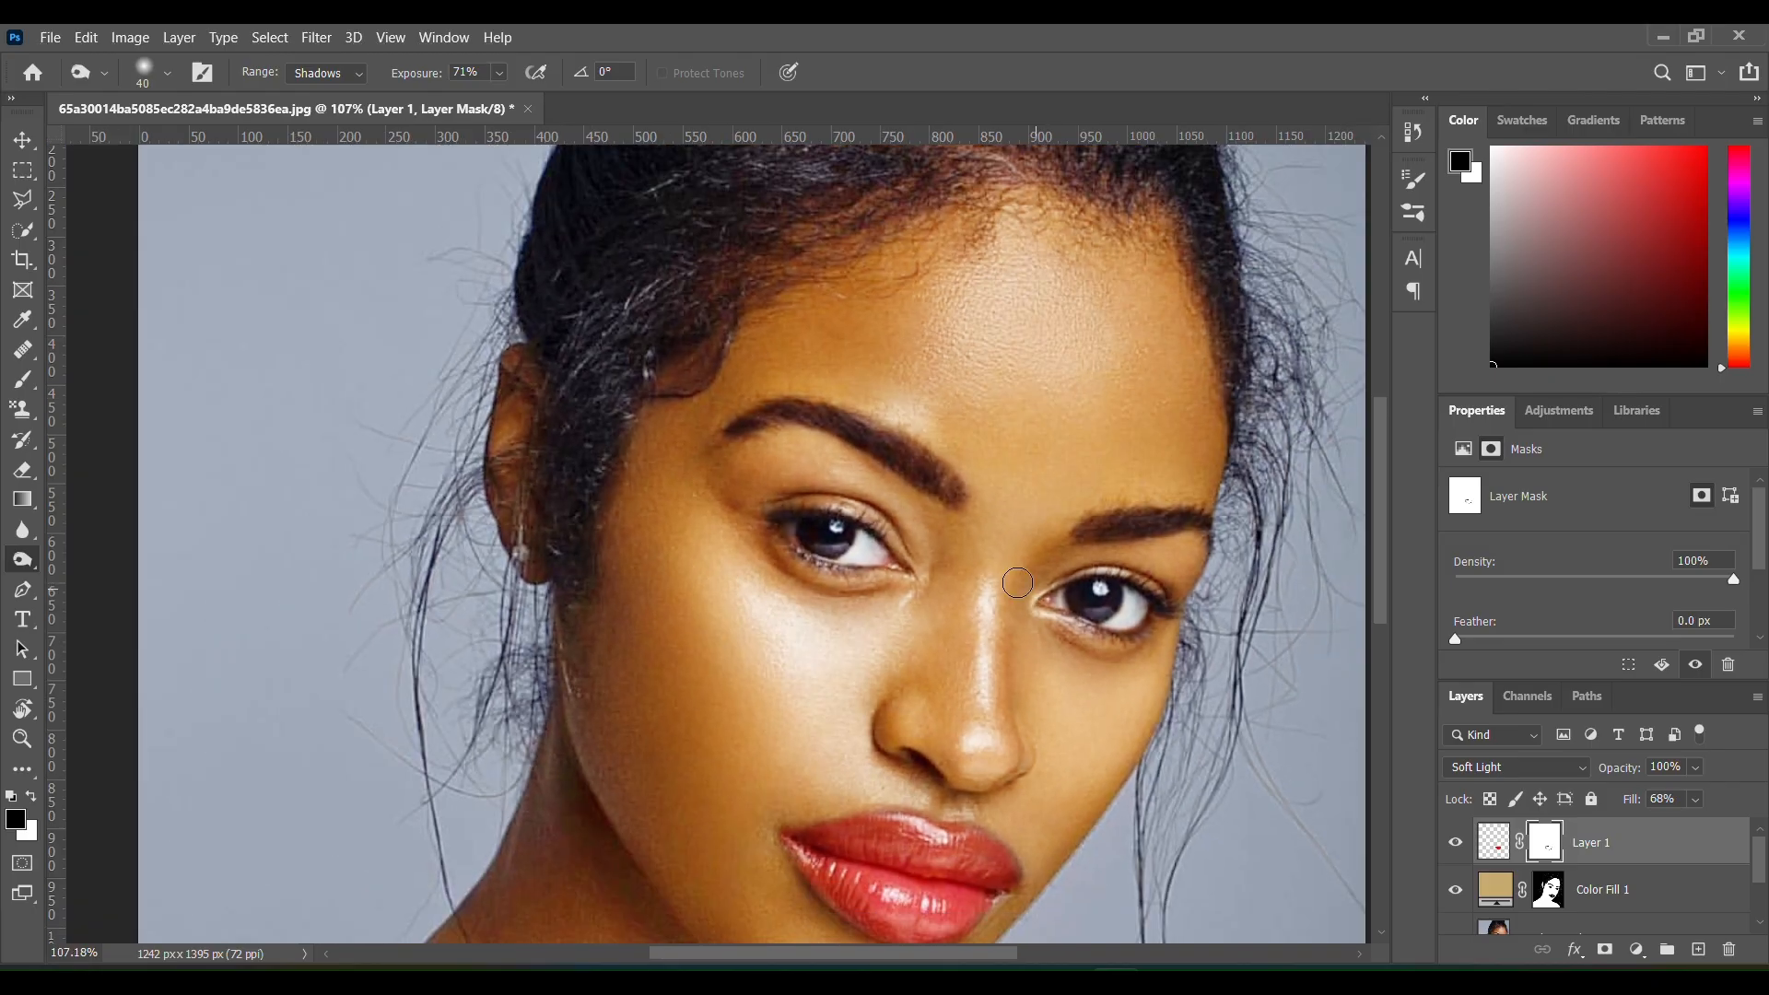
Burn the shadows of the eyebrows and hair, using an 80 px brush for the hair
right_click(917, 495)
key(Return)
right_click(582, 346)
text(80)
key(Return)
key(ctrl+0)
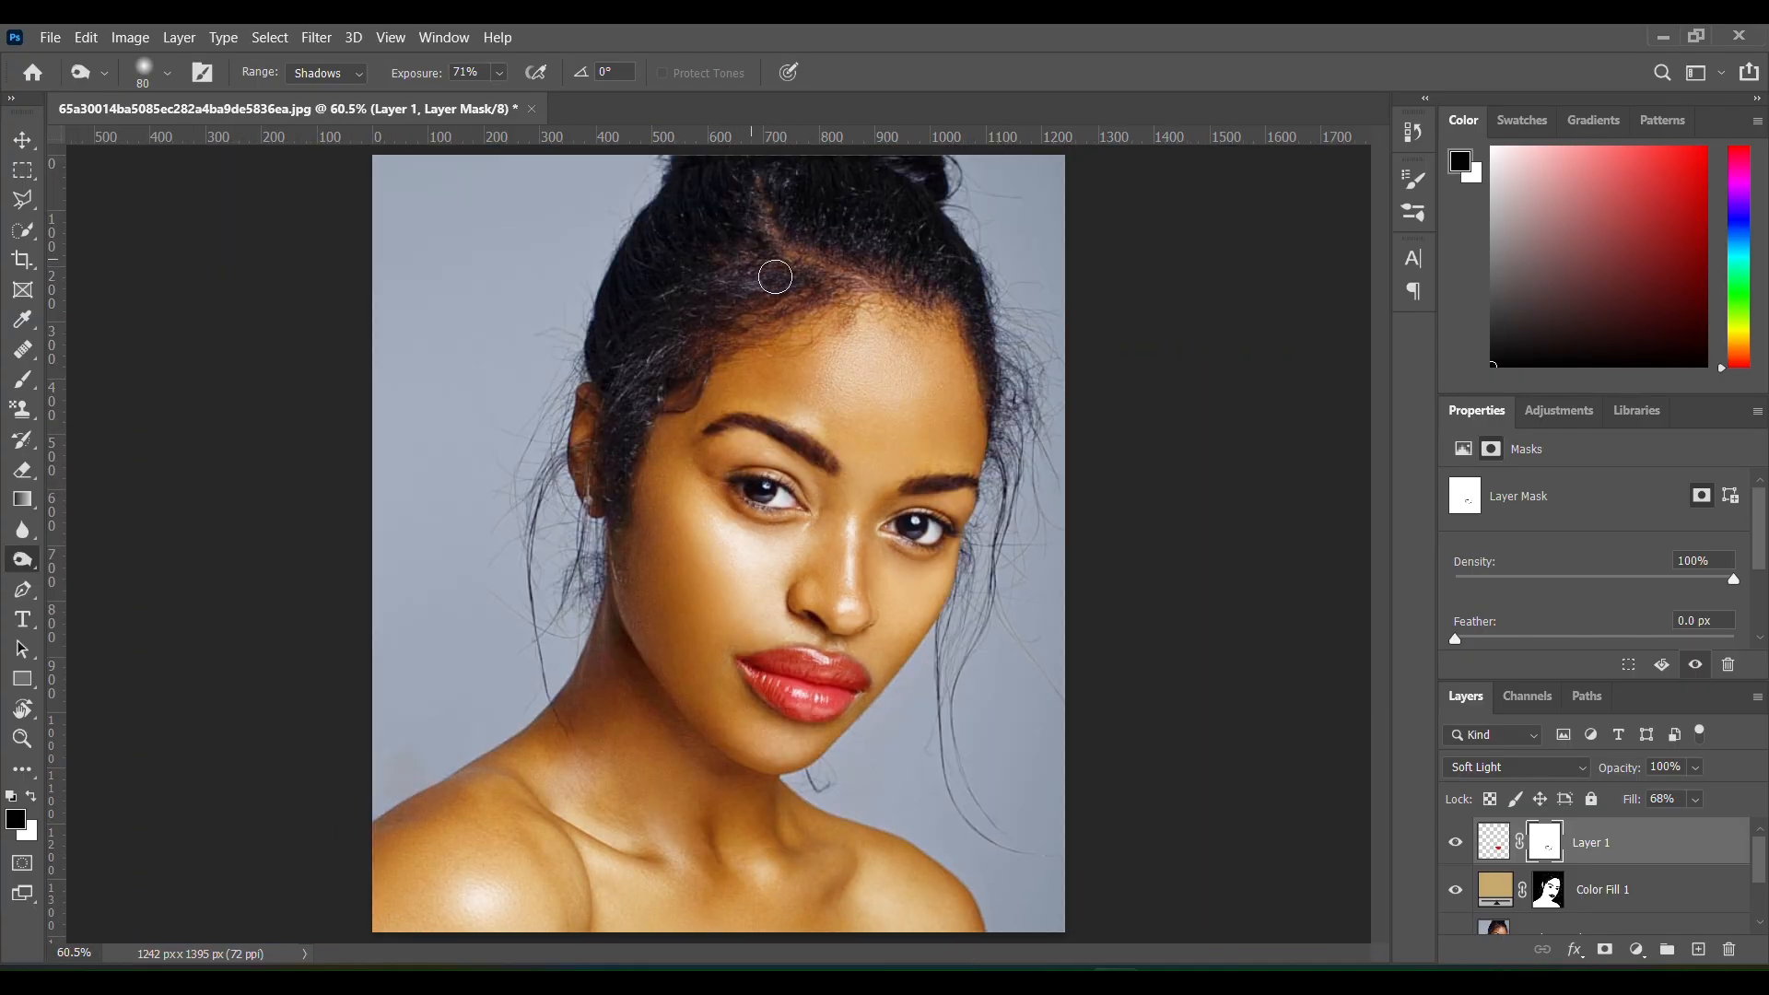
drag(402, 71, 392, 72)
scroll(778, 256, down, 2)
key(v)
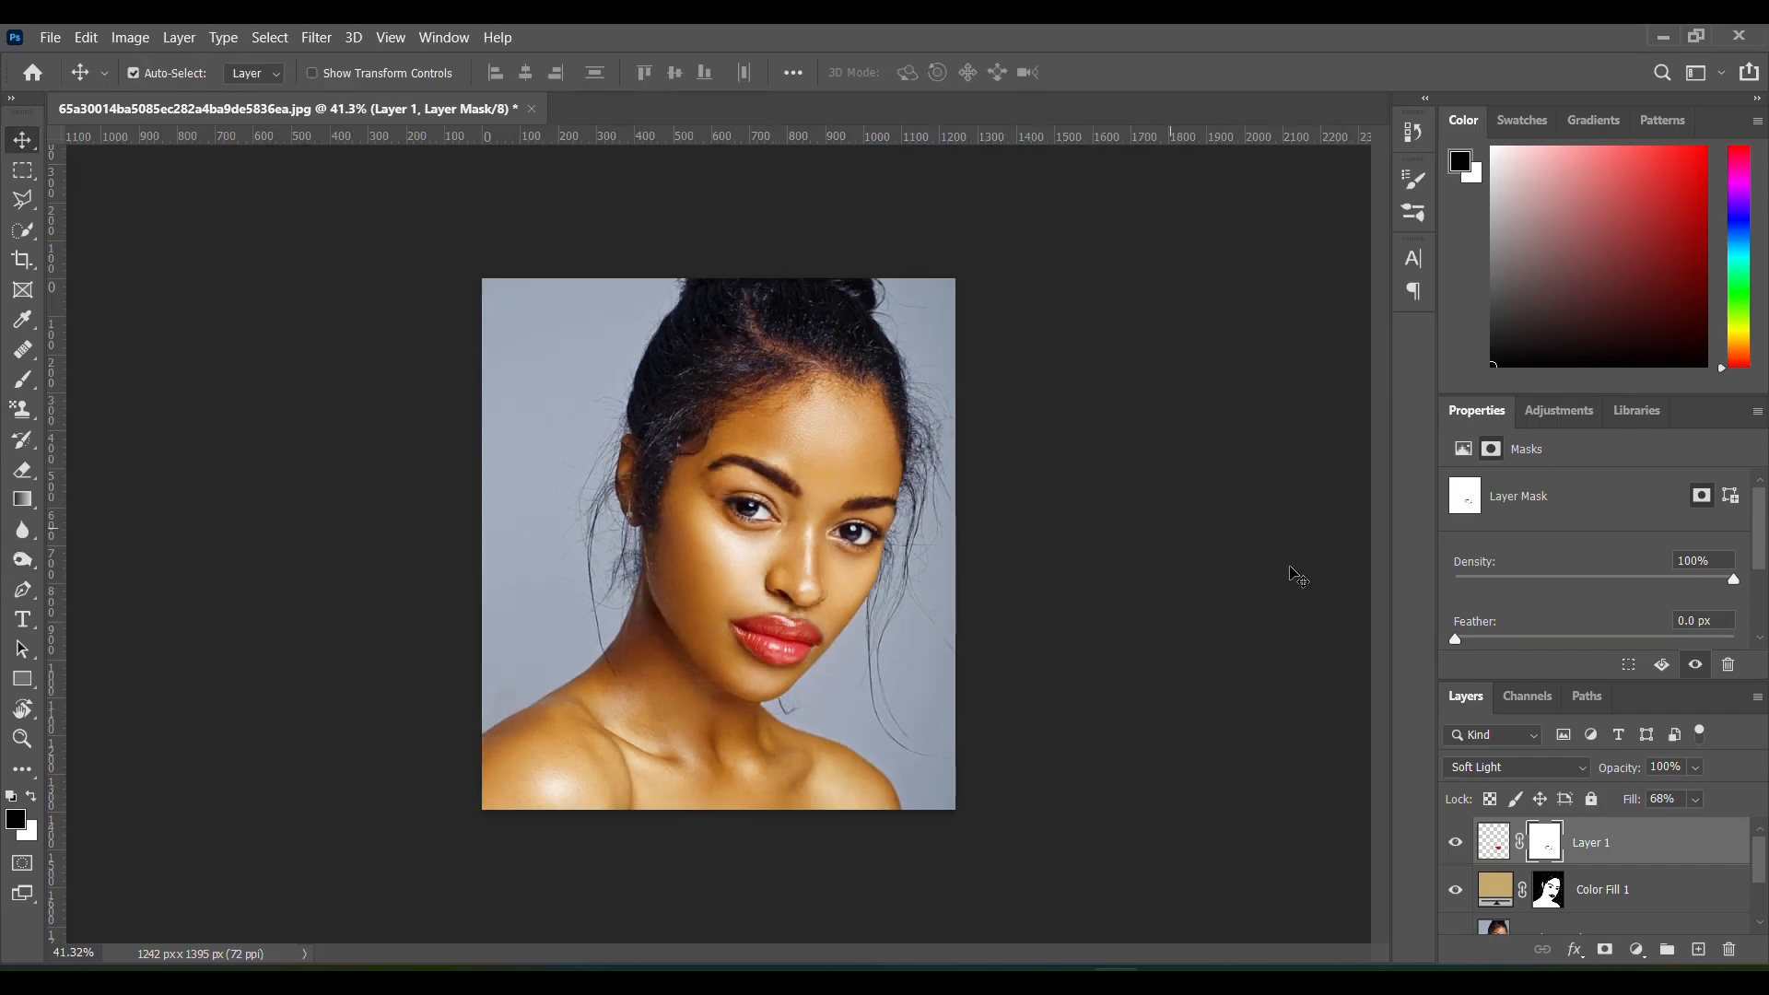
Change the Color Fill 1 color to a paler, less saturated beige
double_click(1497, 895)
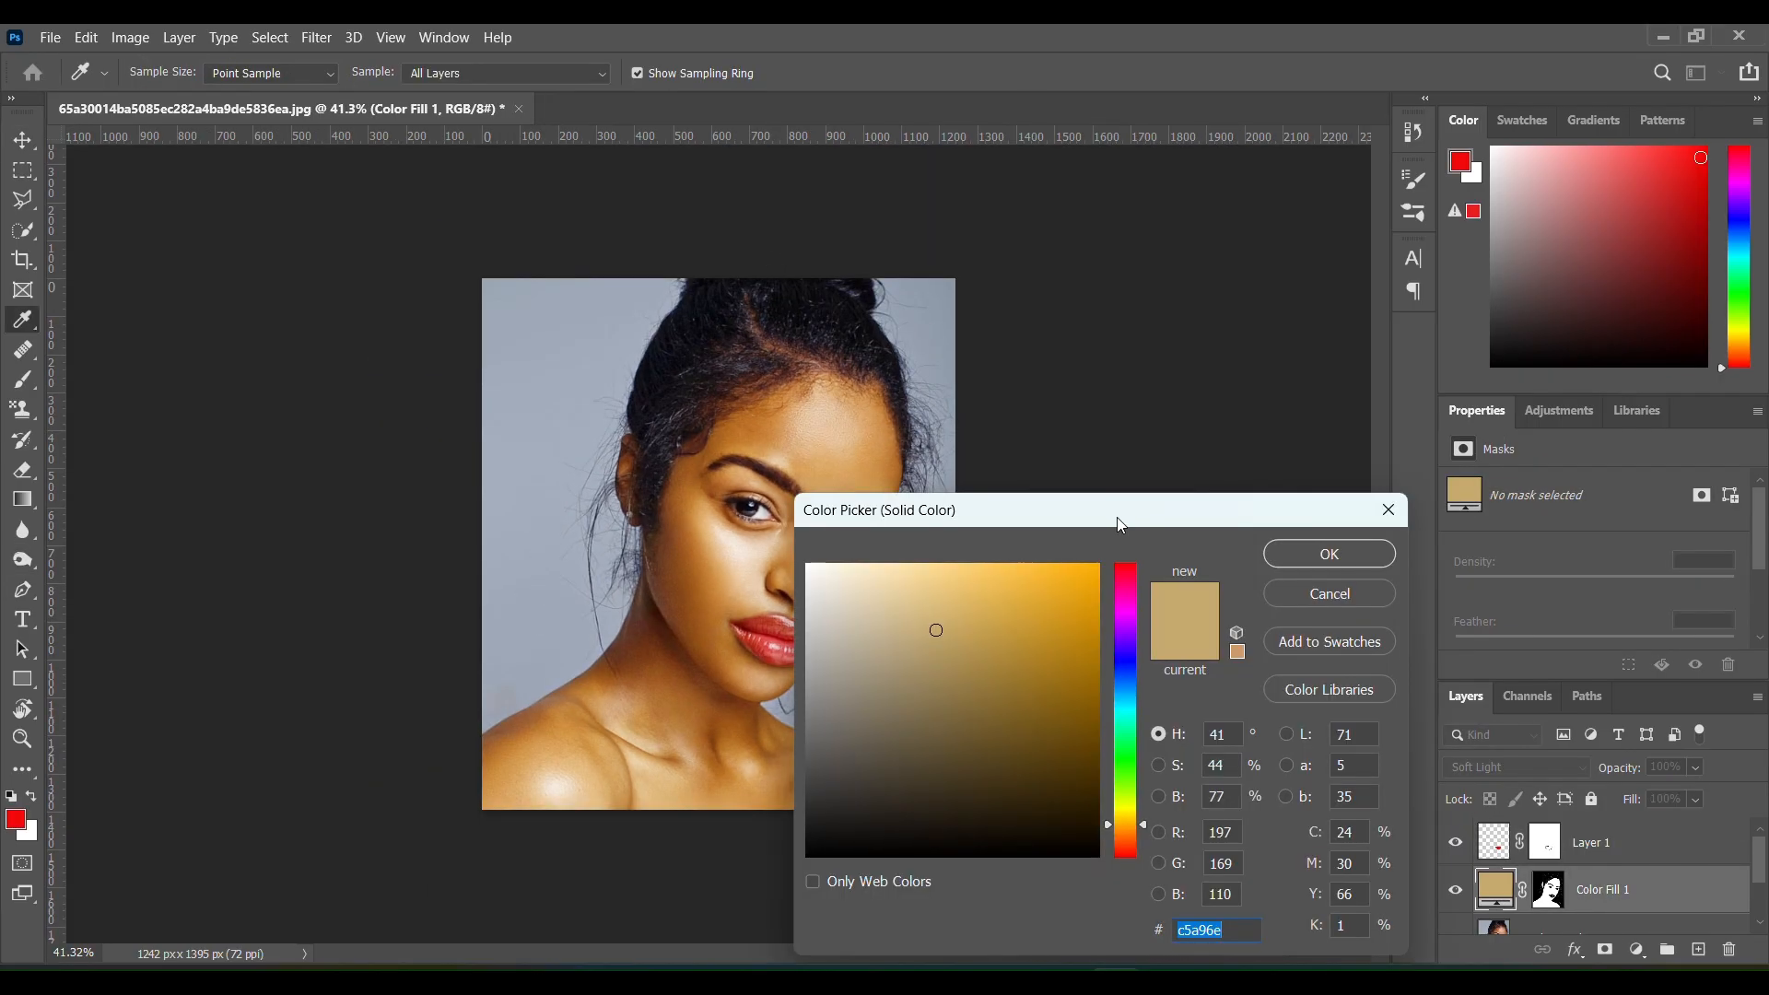
click(1038, 492)
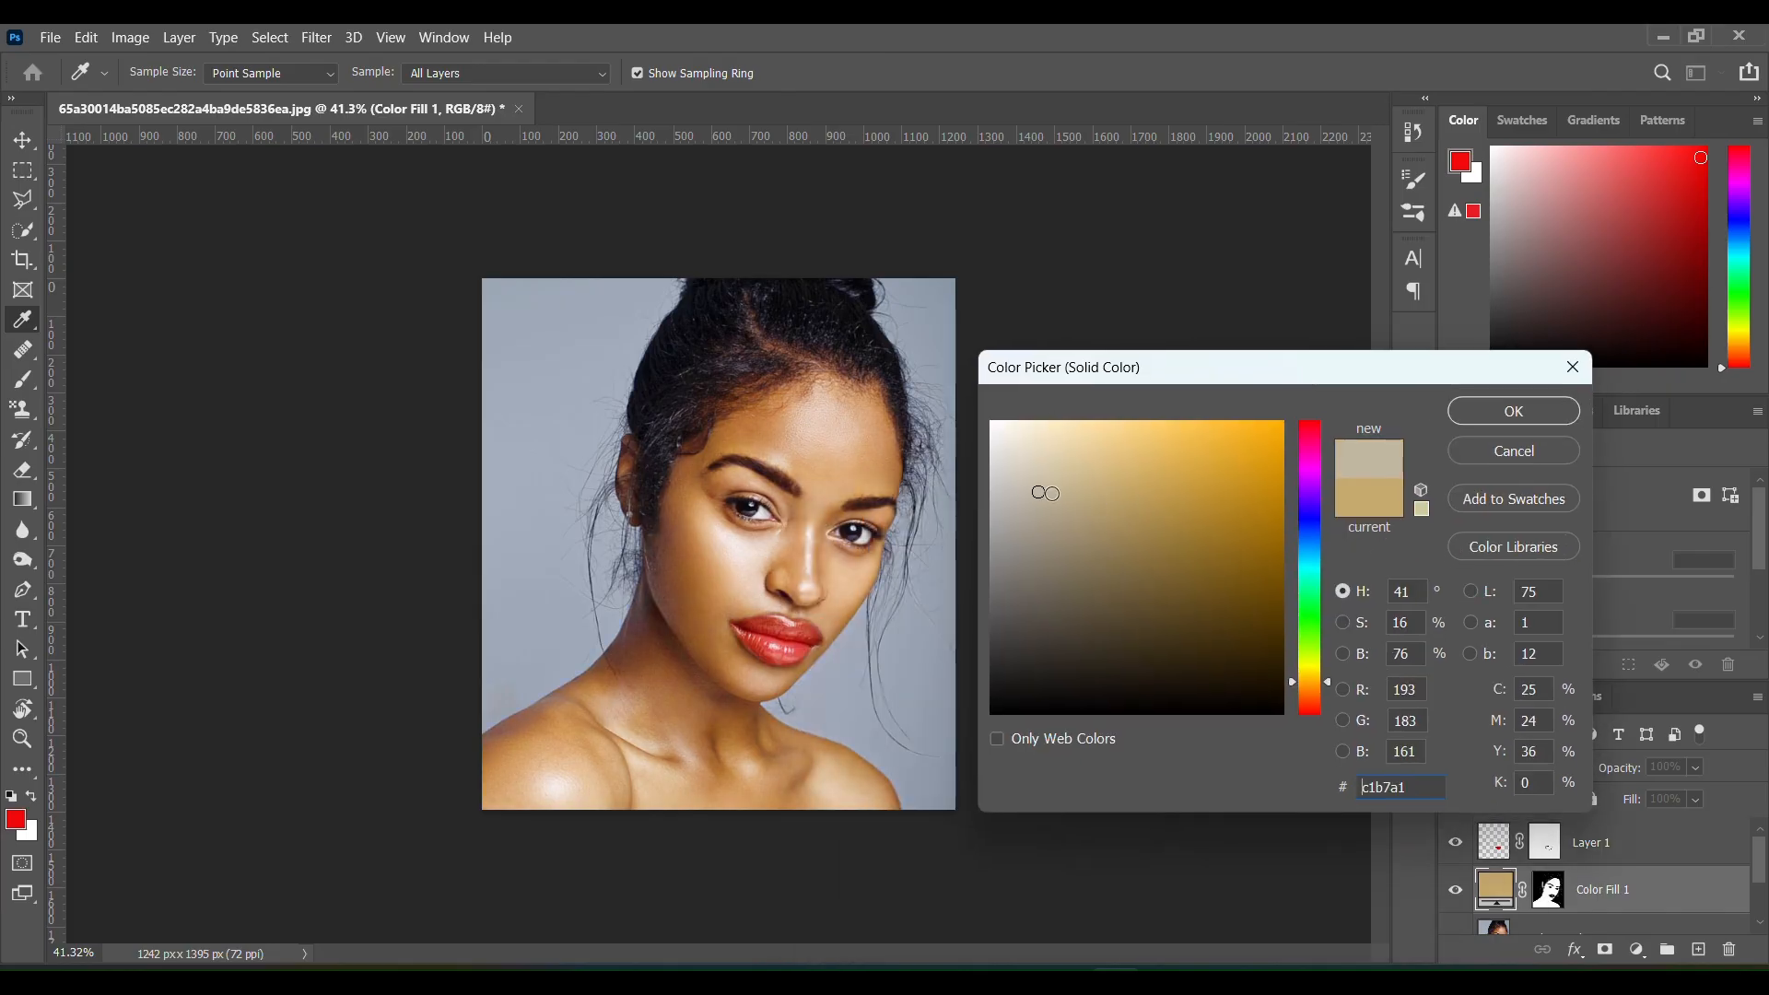
click(1050, 505)
click(1039, 461)
mouse_move(1039, 462)
mouse_down()
mouse_move(1007, 485)
mouse_move(1221, 538)
mouse_move(1030, 508)
mouse_move(1034, 472)
mouse_move(1037, 491)
mouse_move(992, 478)
mouse_move(1033, 497)
mouse_move(1036, 481)
mouse_up()
click(1490, 415)
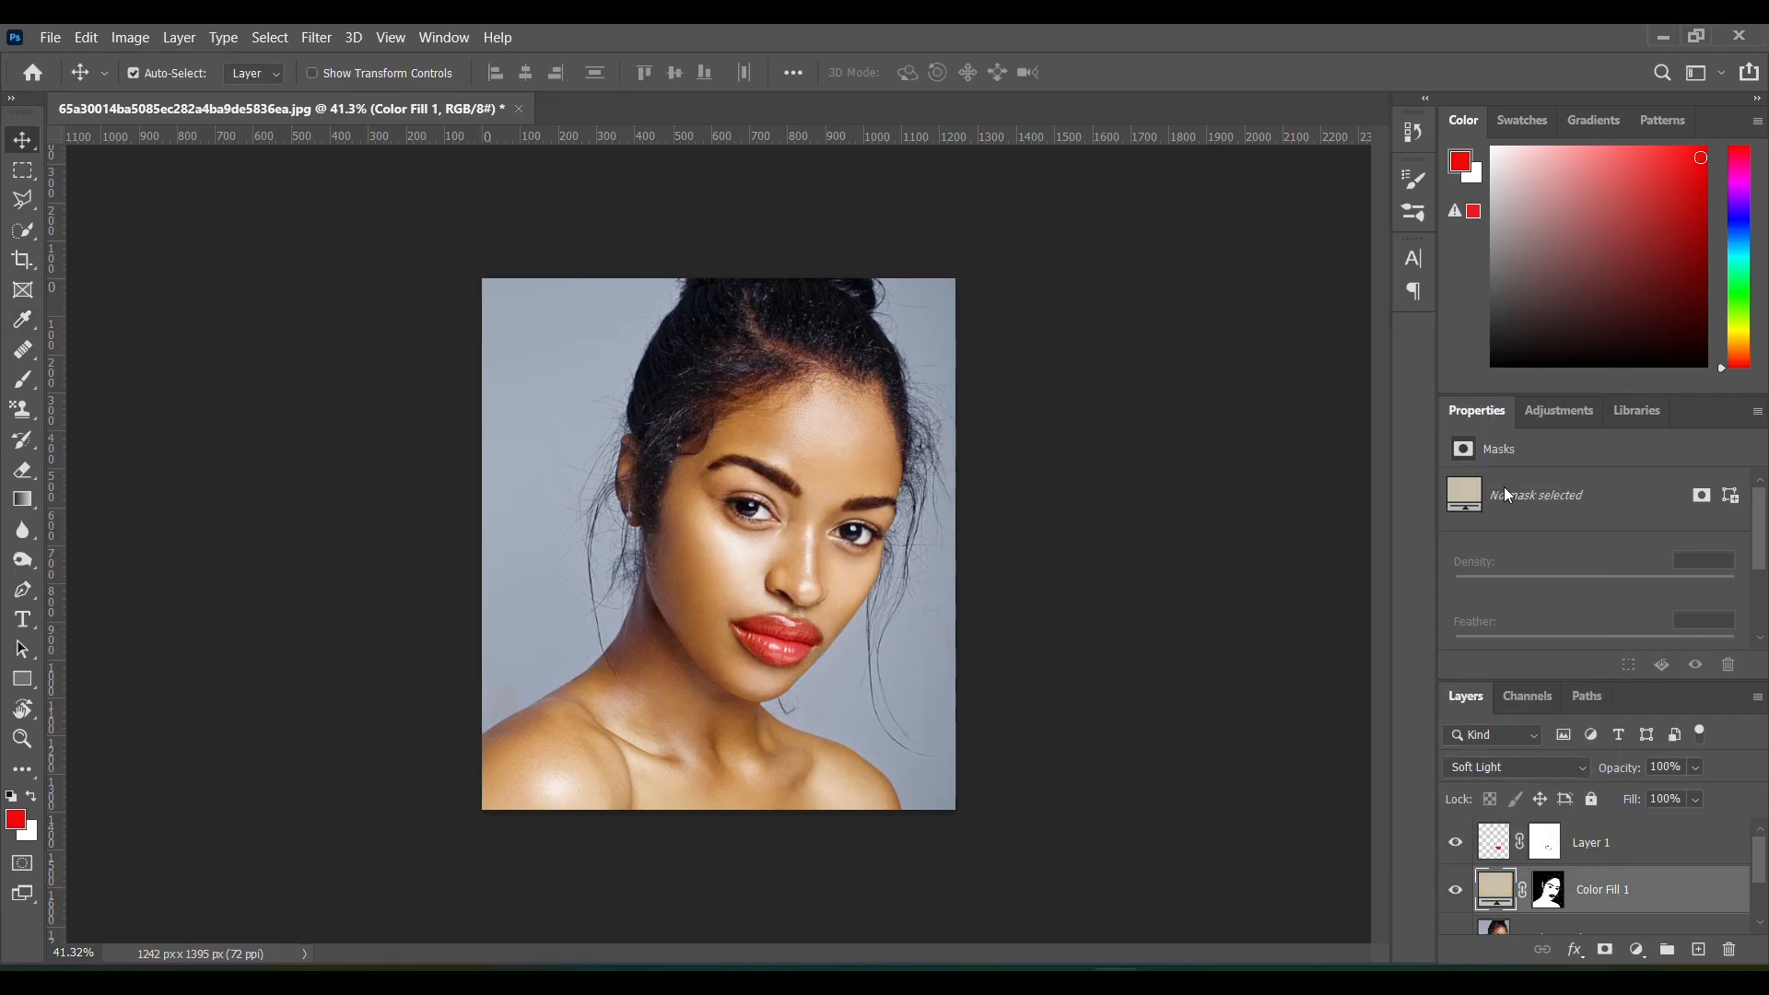
Lower the fill of the red lip layer to 46% and check the lips against the new skin tone
click(1486, 844)
drag(1627, 802, 1624, 805)
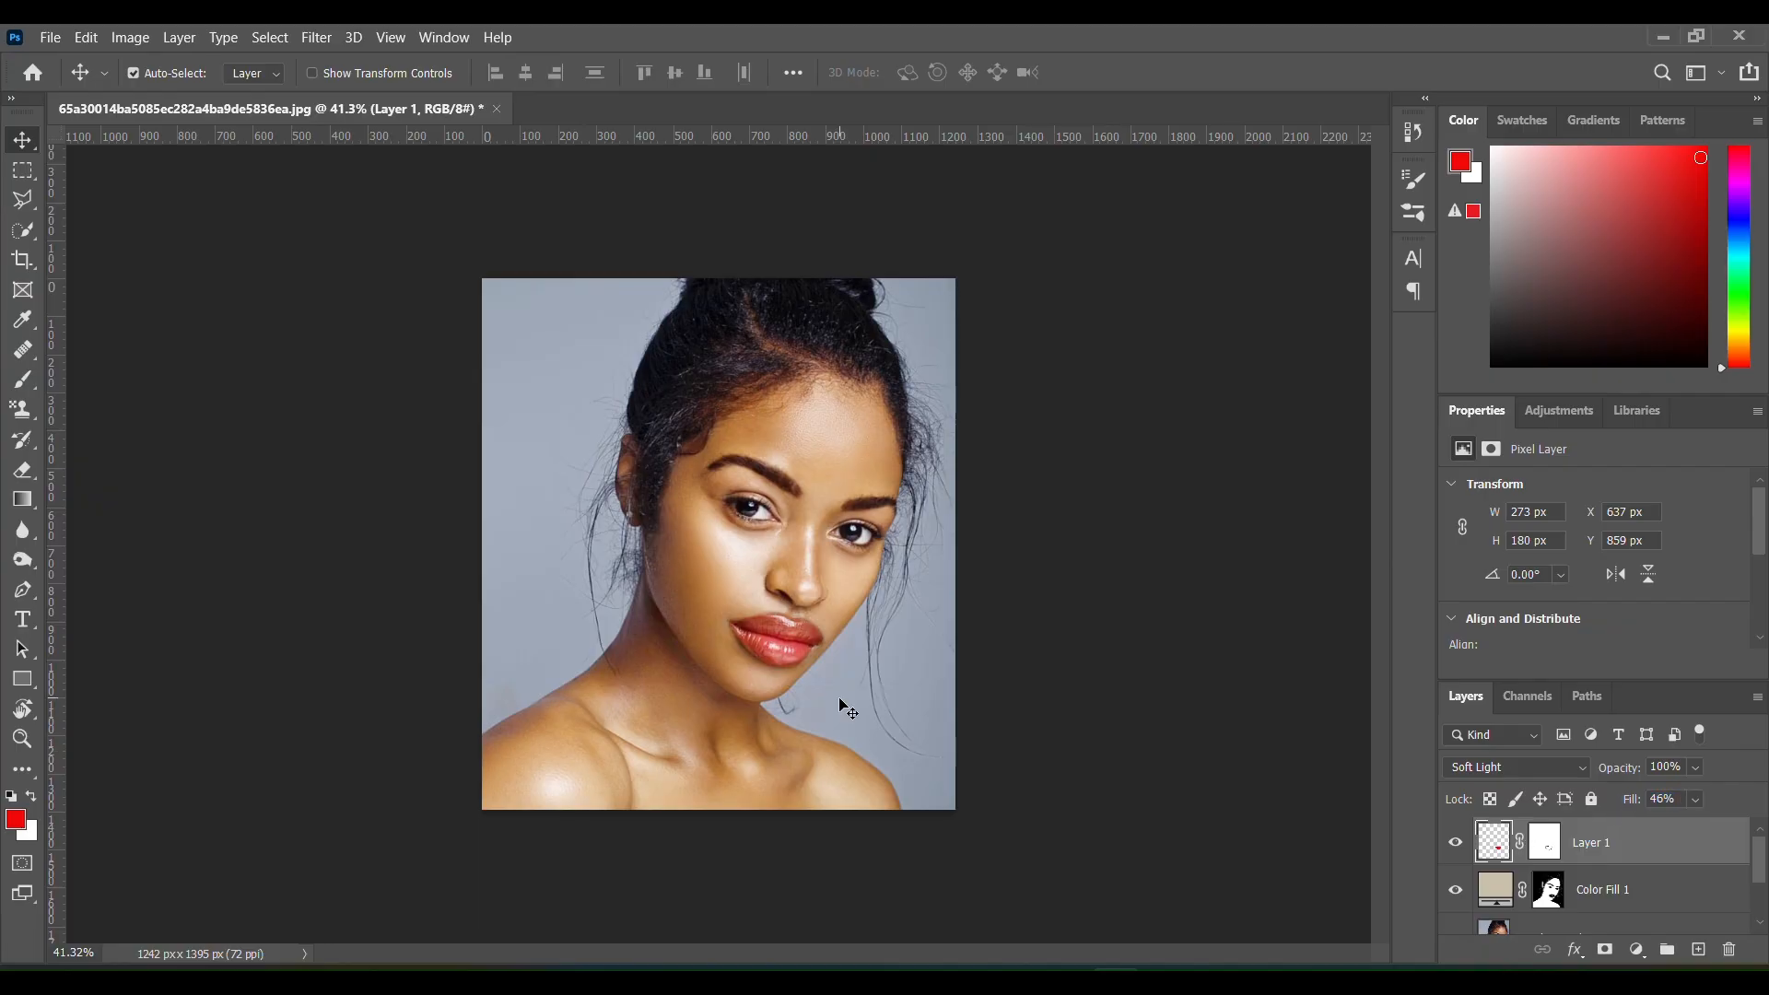
scroll(800, 612, up, 3)
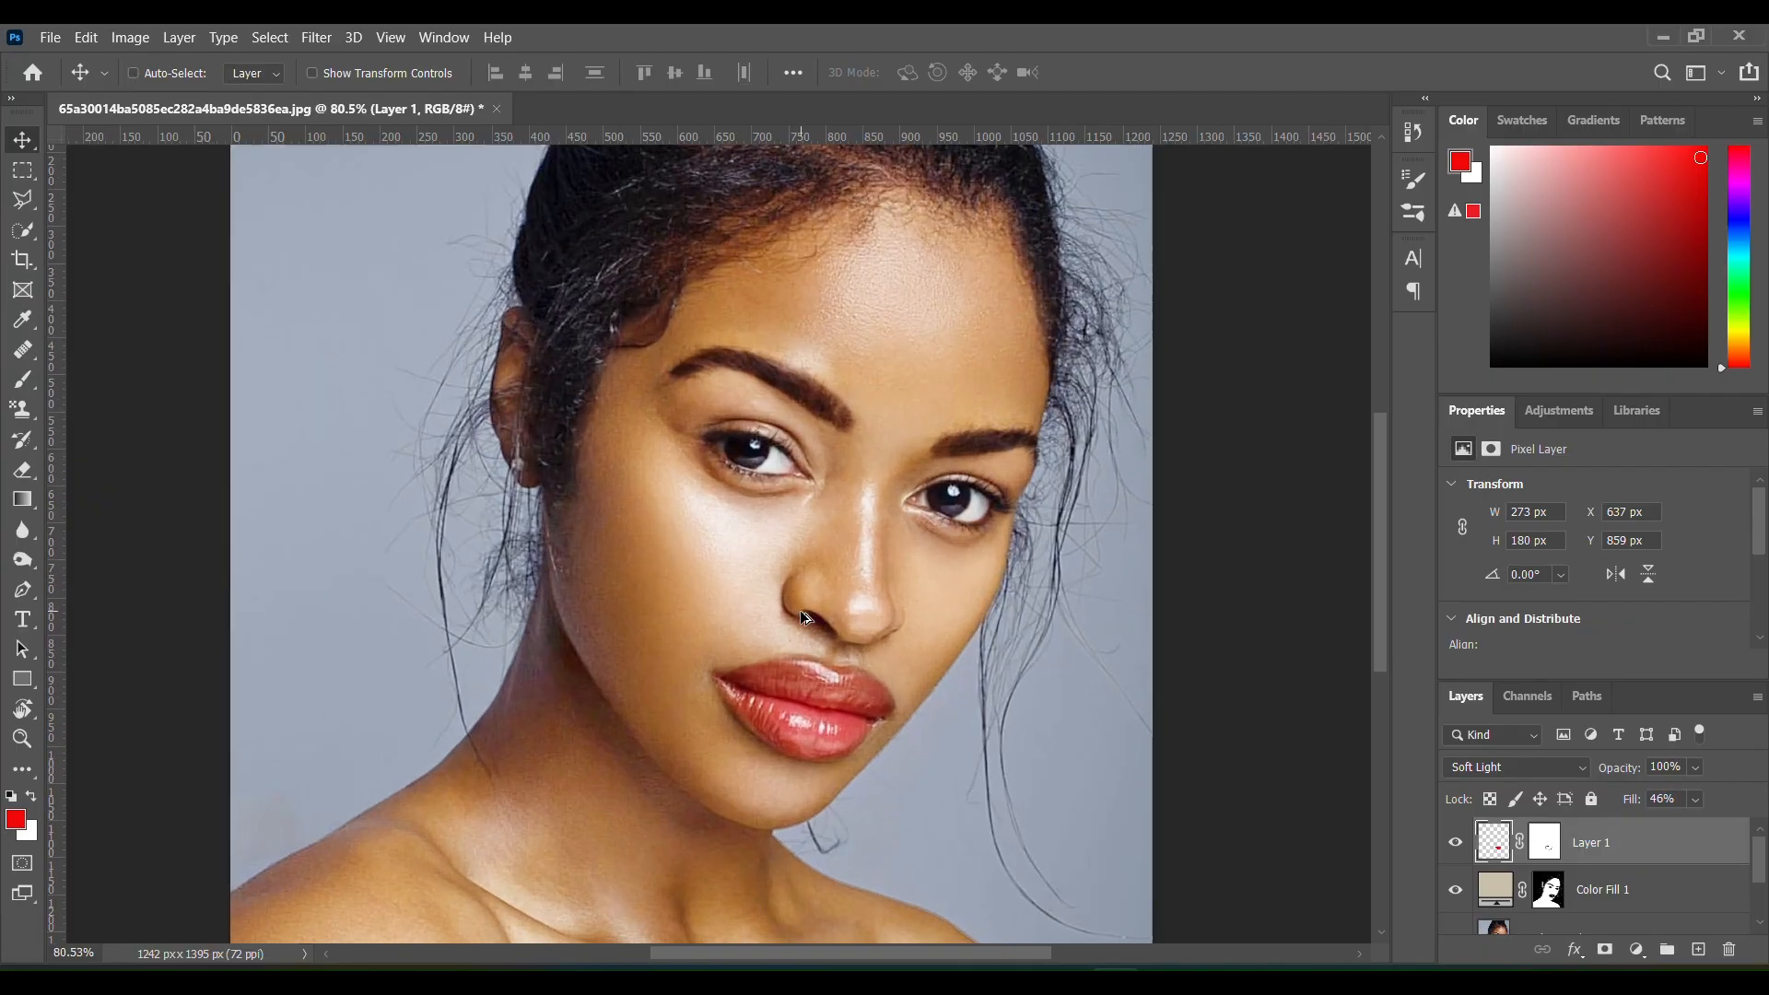
scroll(801, 611, down, 2)
scroll(801, 611, up, 1)
scroll(800, 612, down, 1)
scroll(801, 615, up, 1)
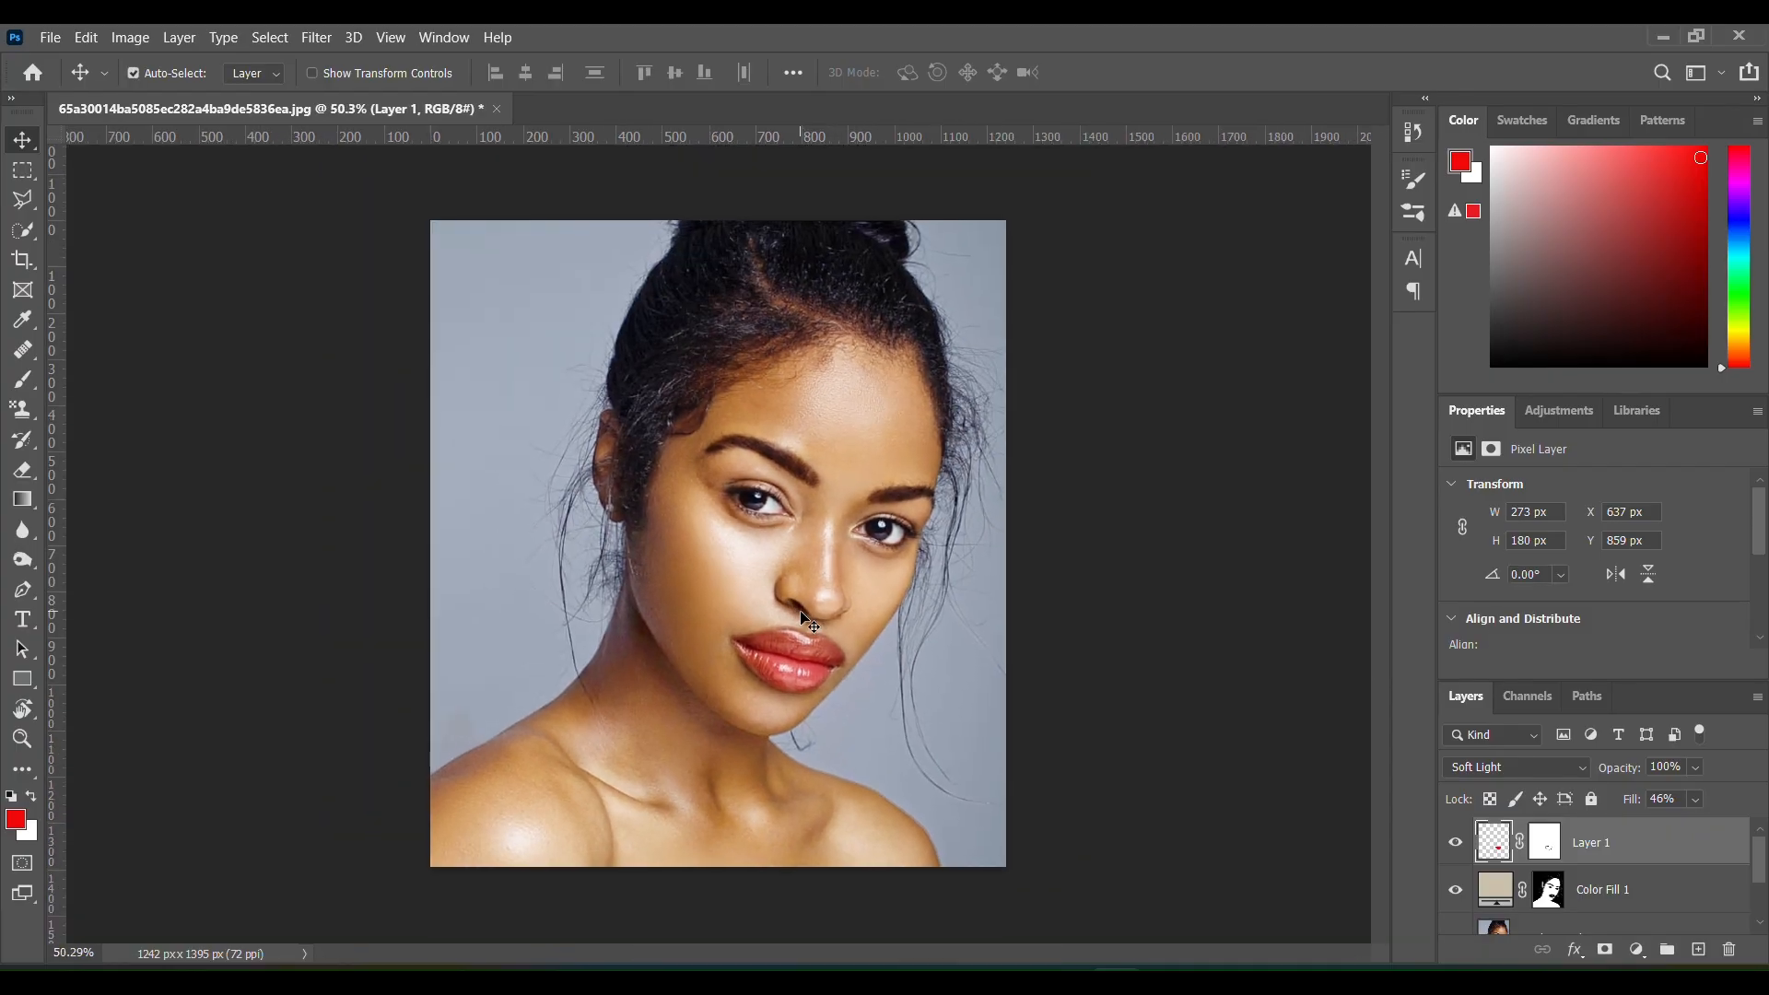
Compare the retouched portrait with the original by repeatedly isolating the Background layer and restoring all layers
scroll(1570, 896, down, 2)
alt+click(1455, 912)
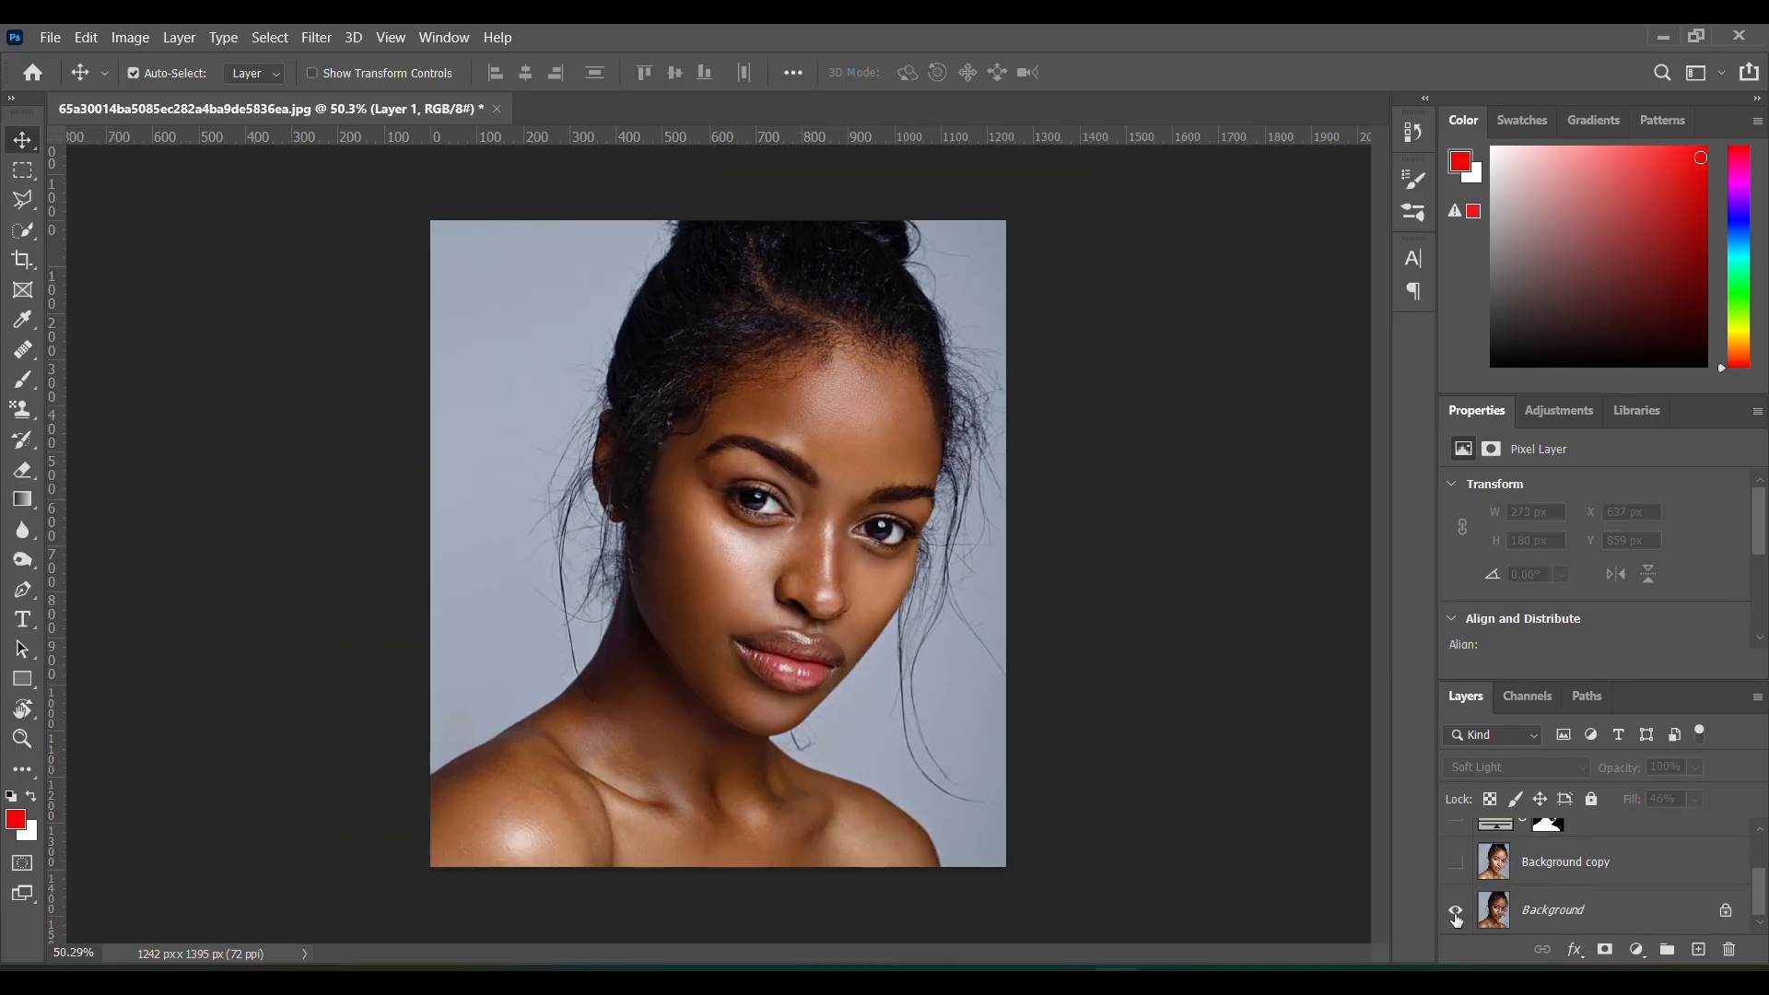
alt+click(1456, 913)
alt+click(1455, 913)
alt+click(1455, 913)
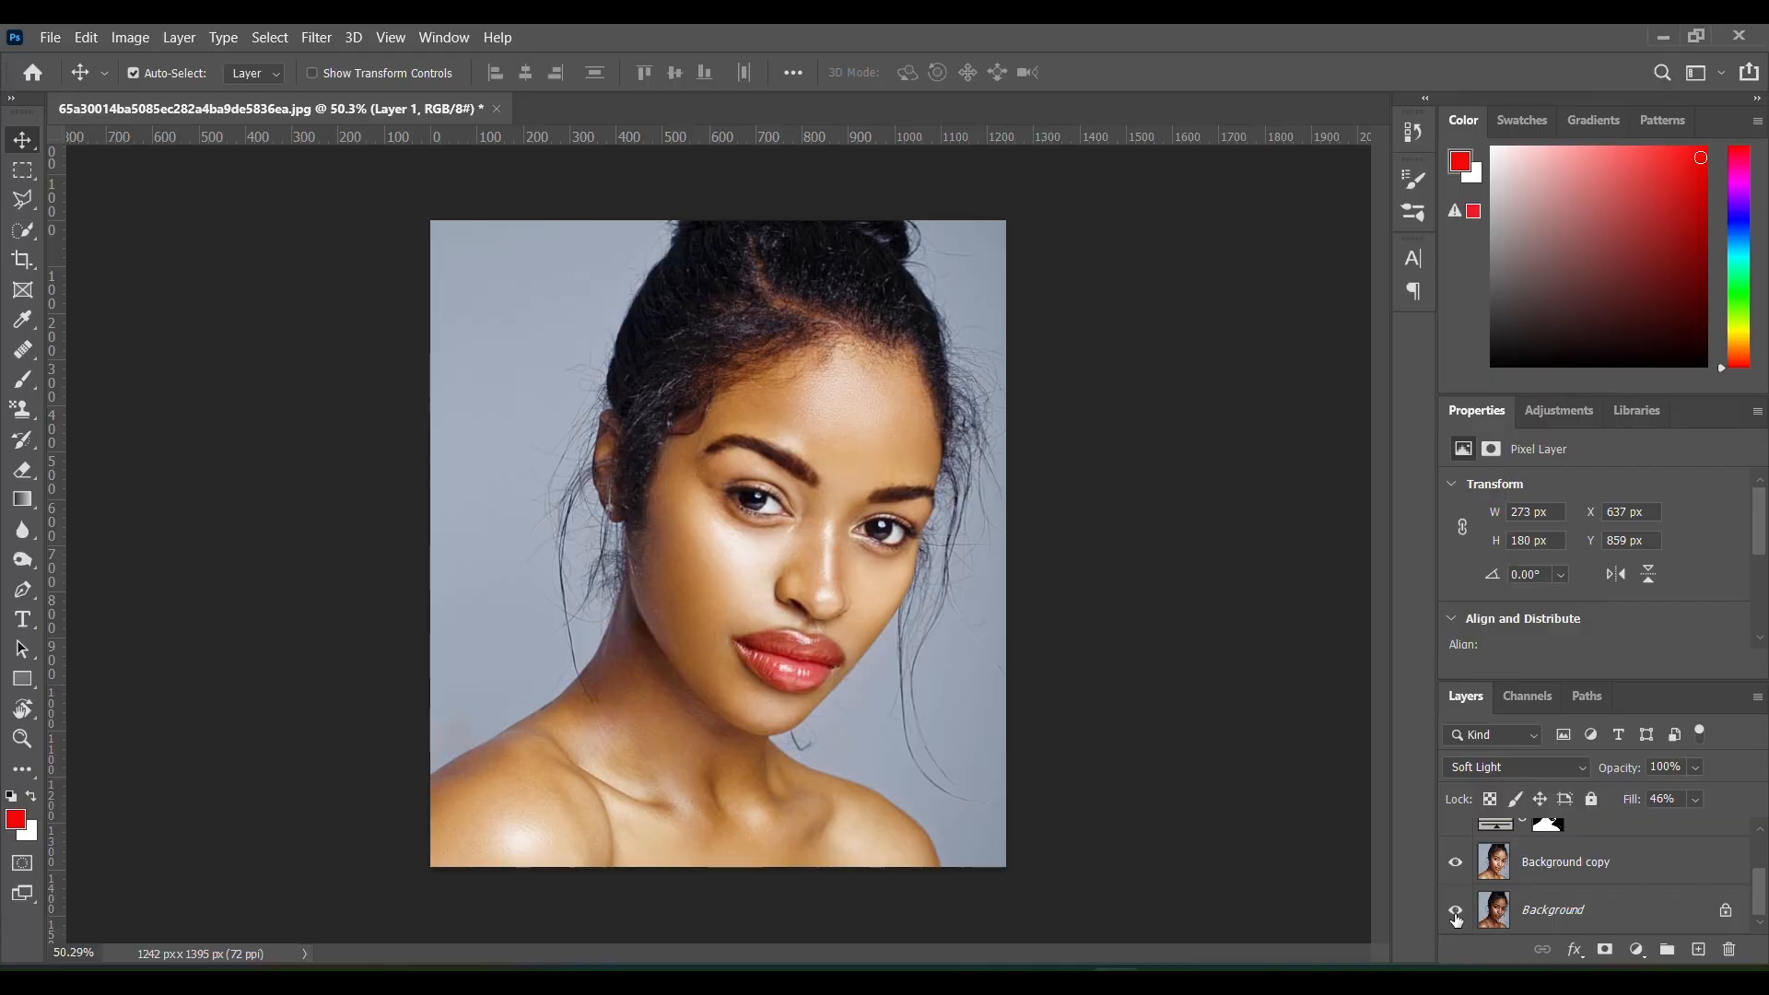
alt+click(1455, 915)
alt+click(1455, 915)
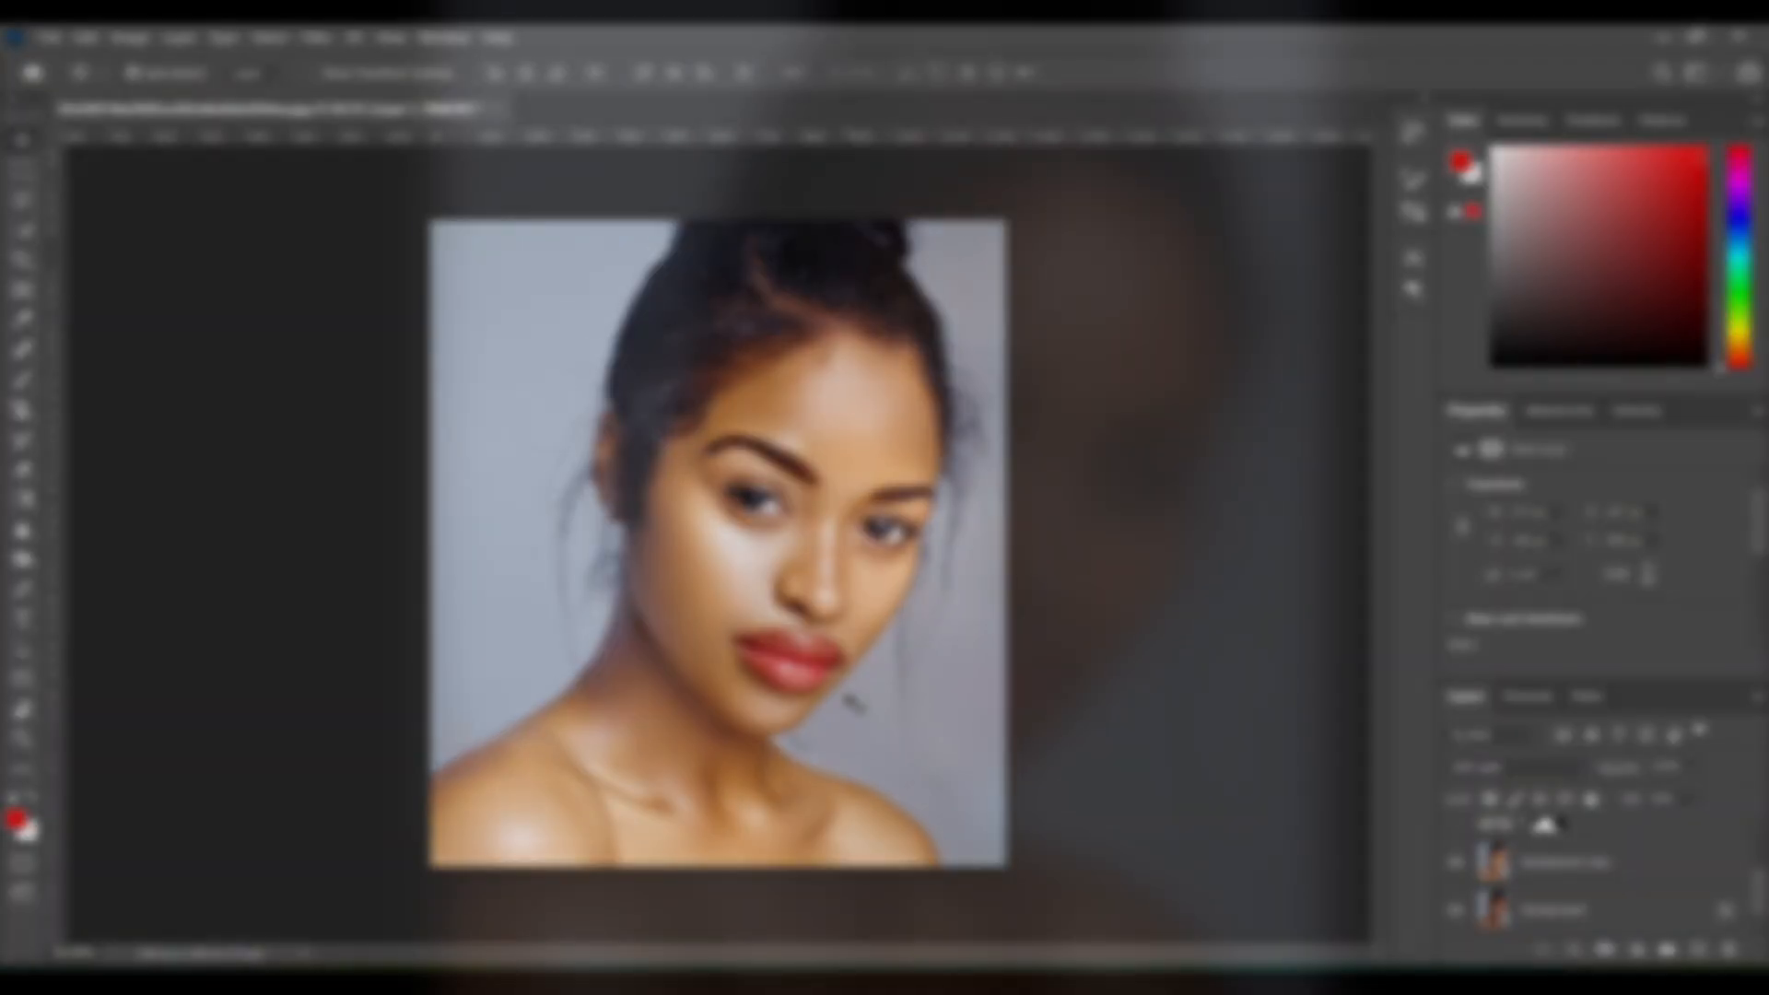